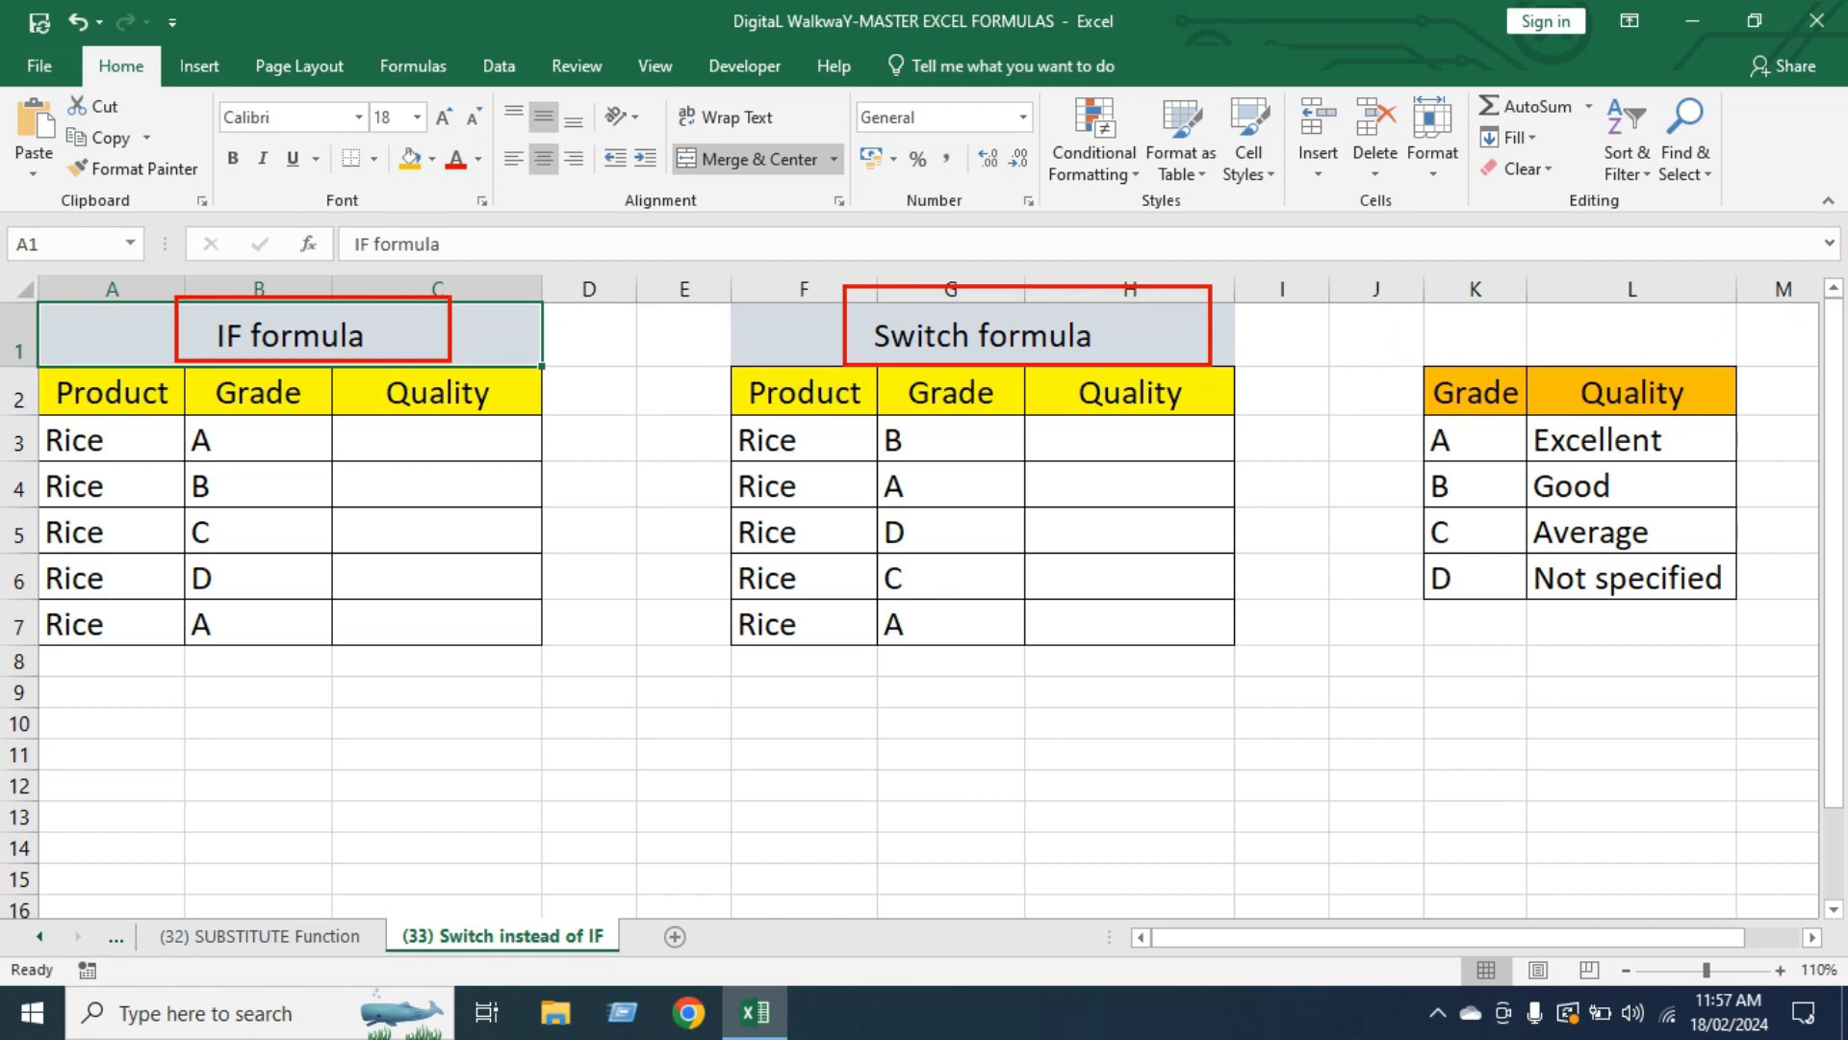
pyautogui.moveTo(1395, 336)
pyautogui.mouseDown()
pyautogui.moveTo(1443, 638)
pyautogui.moveTo(1522, 646)
pyautogui.mouseUp()
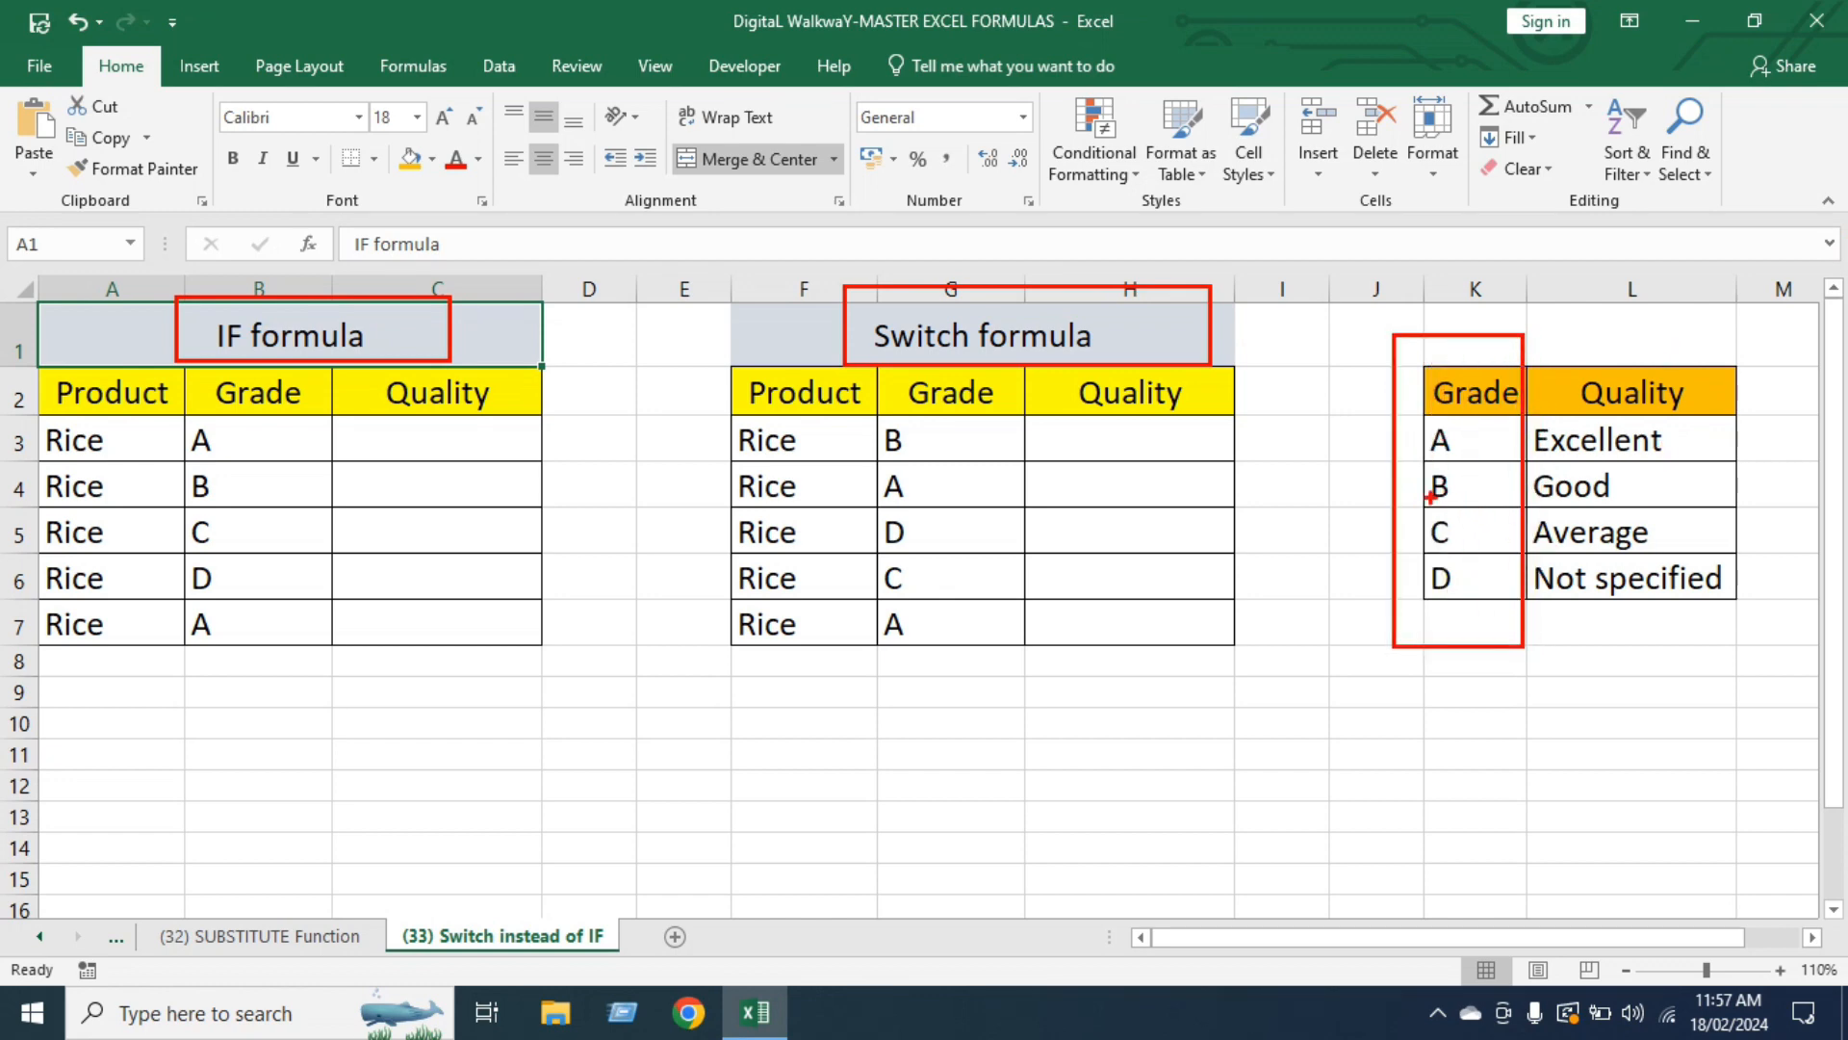
pyautogui.moveTo(1416, 441); pyautogui.dragTo(1268, 463)
pyautogui.moveTo(1686, 442); pyautogui.dragTo(1774, 499)
pyautogui.moveTo(1414, 494); pyautogui.dragTo(1256, 525)
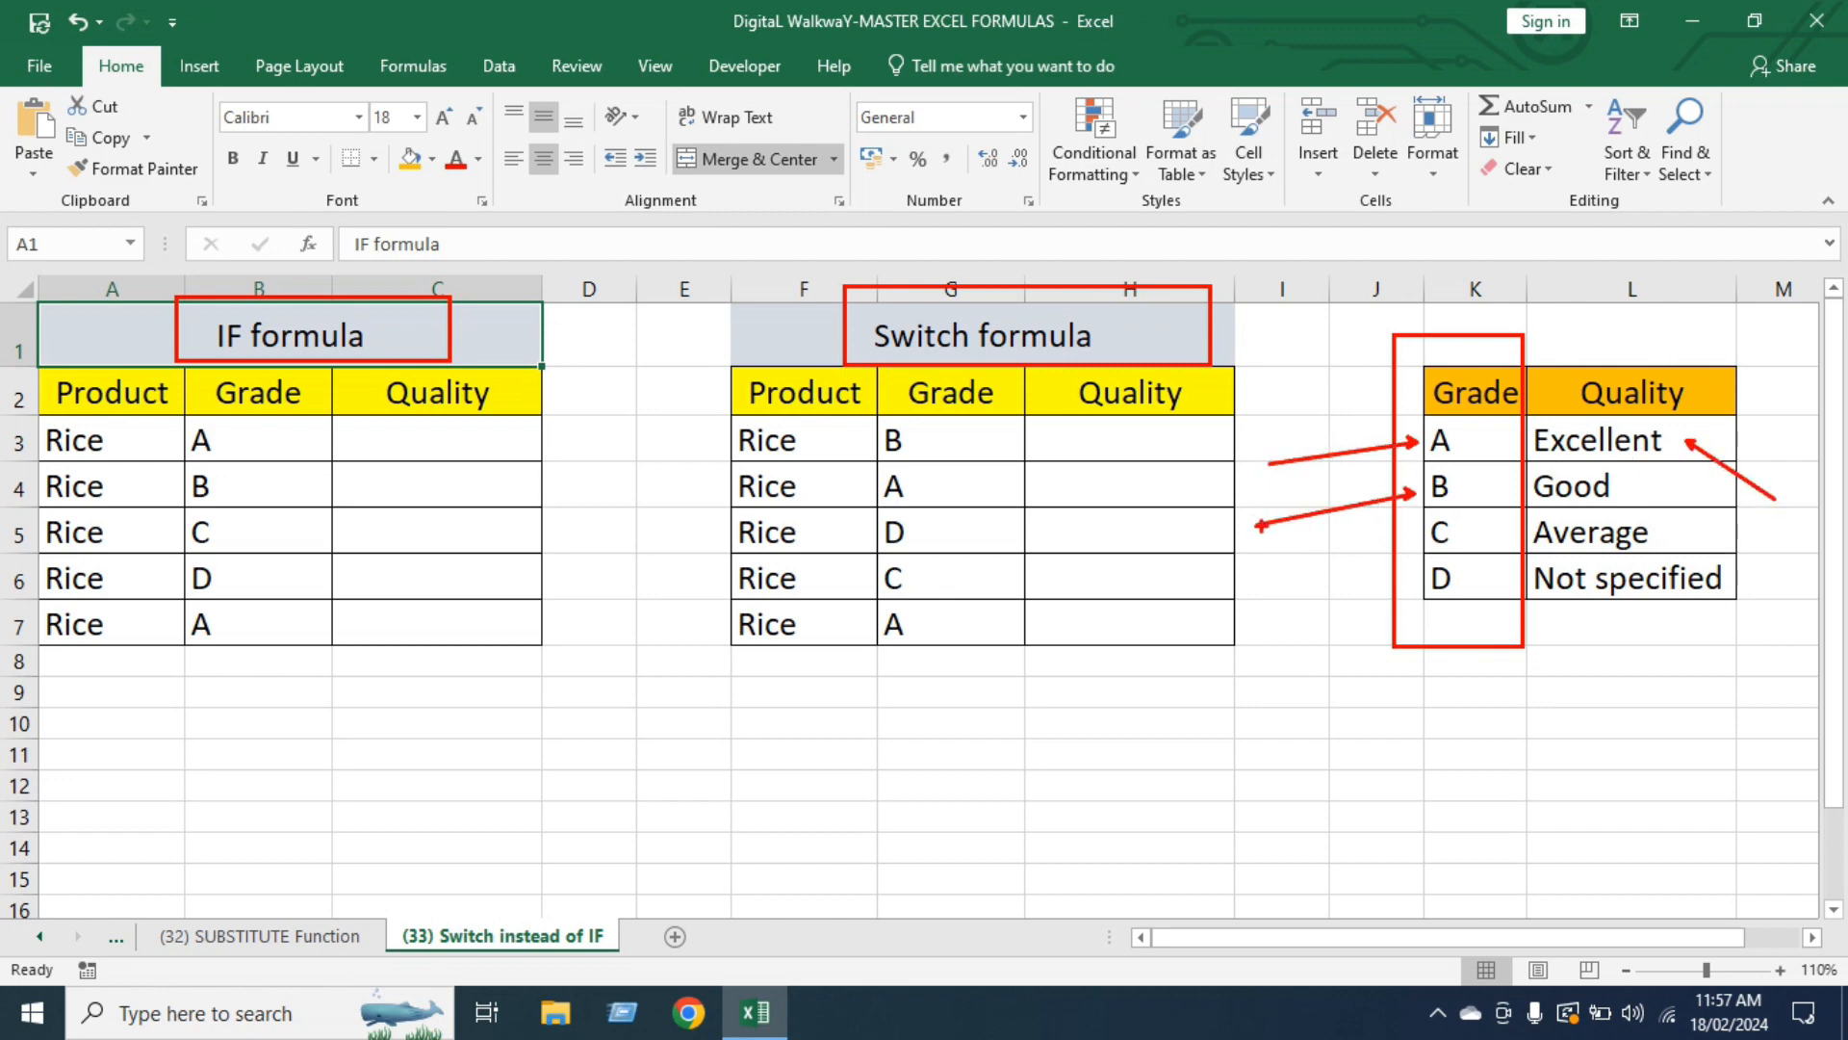
pyautogui.moveTo(1656, 492); pyautogui.dragTo(1801, 563)
pyautogui.moveTo(1413, 542); pyautogui.dragTo(1141, 619)
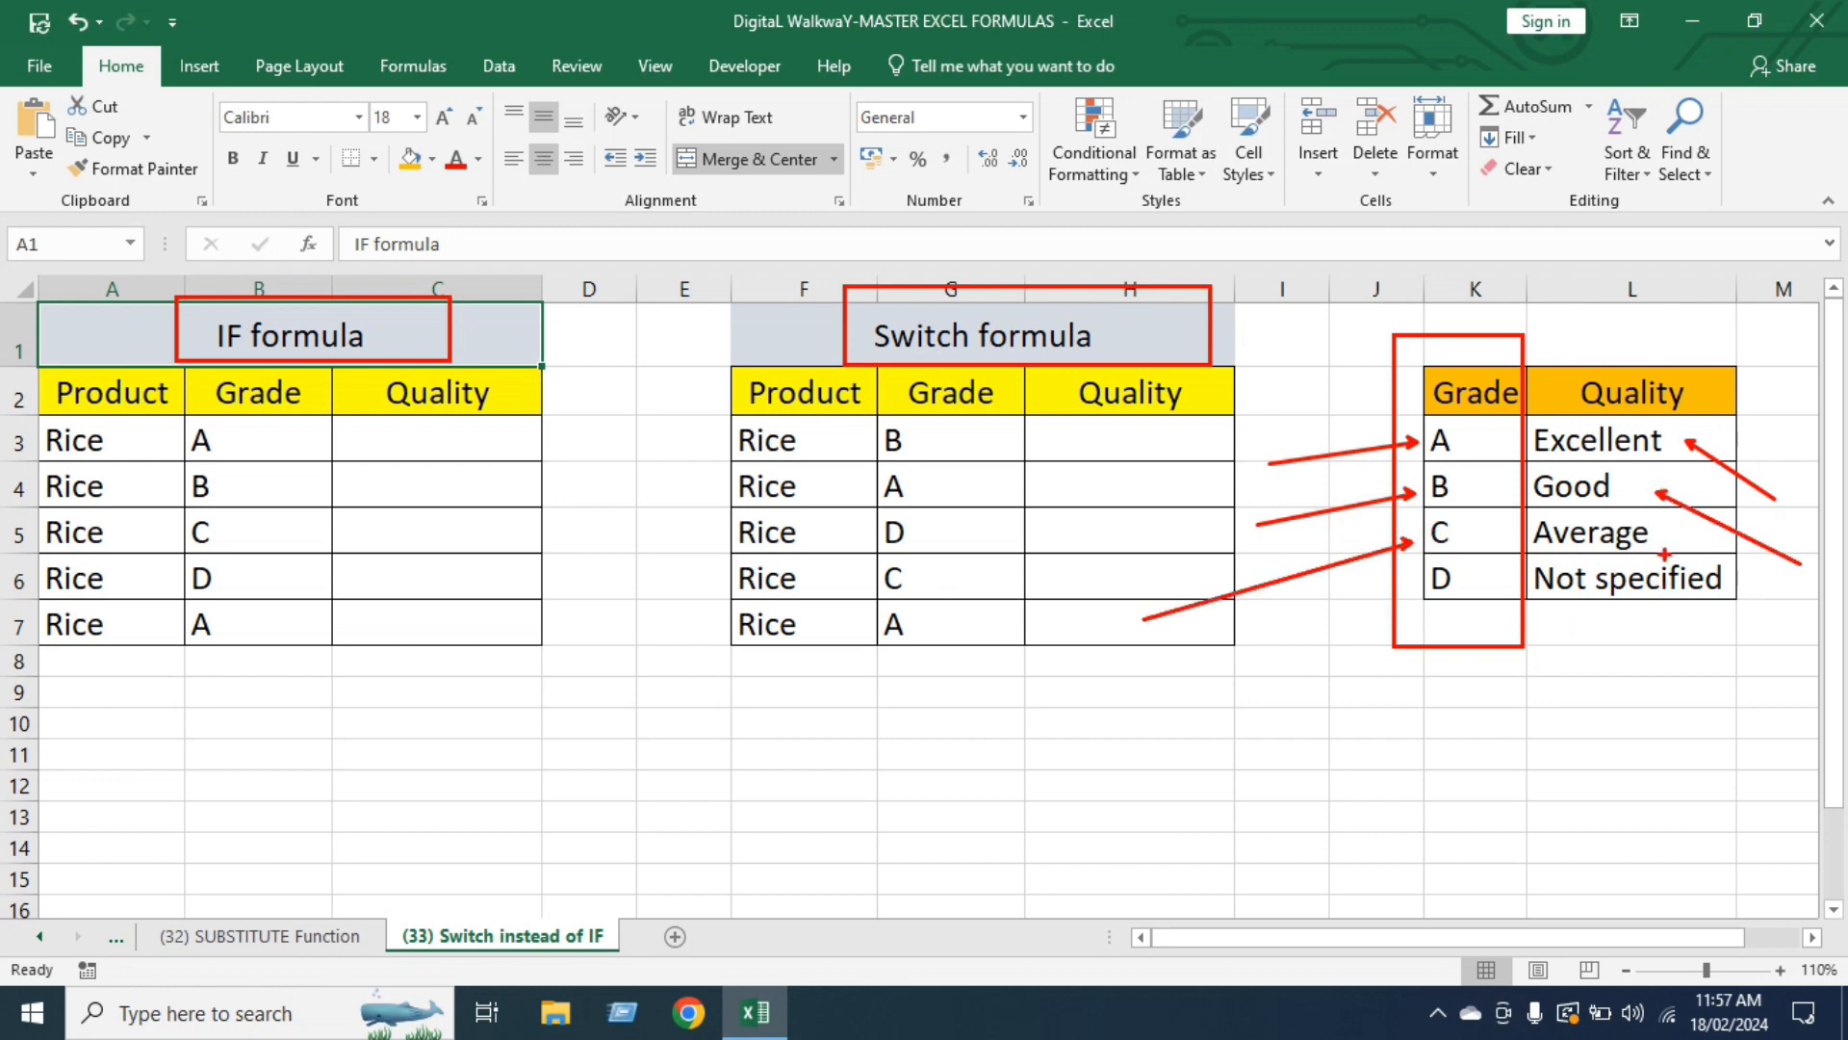
pyautogui.moveTo(1665, 537); pyautogui.dragTo(1816, 607)
pyautogui.moveTo(1424, 591); pyautogui.dragTo(1269, 632)
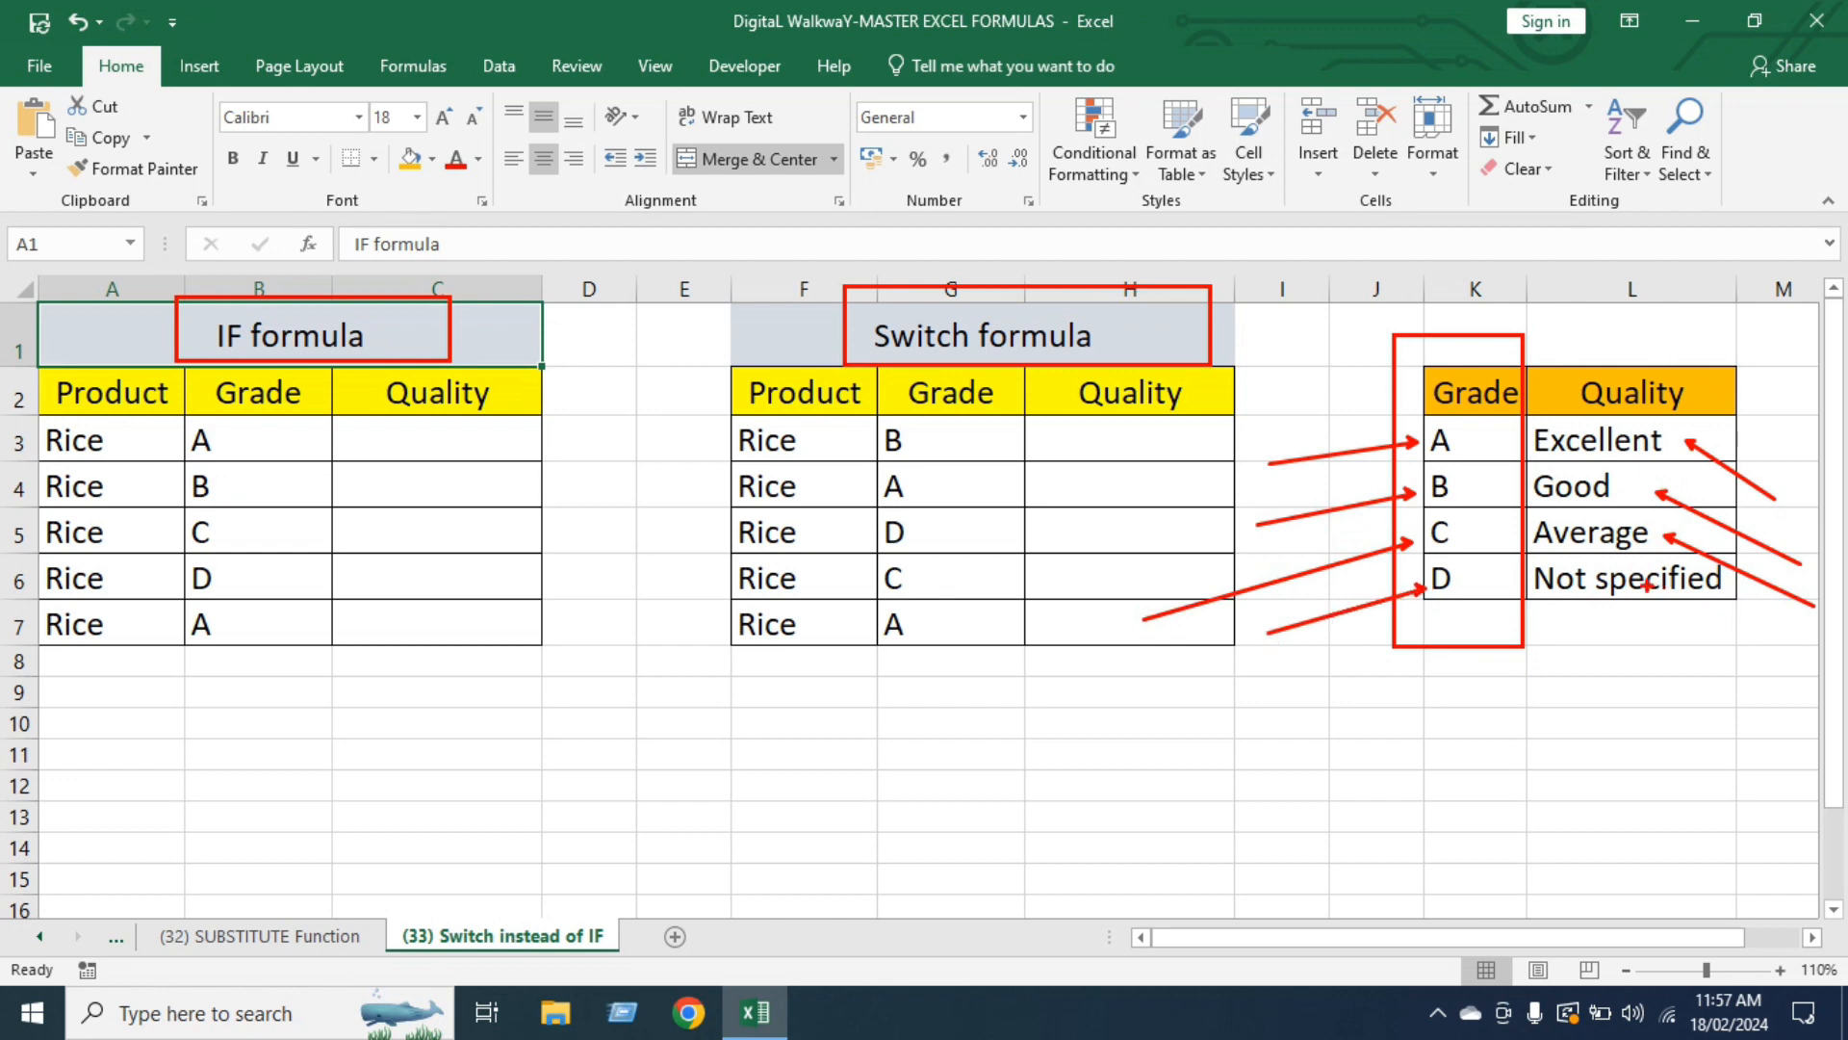
pyautogui.moveTo(1647, 578); pyautogui.dragTo(1767, 658)
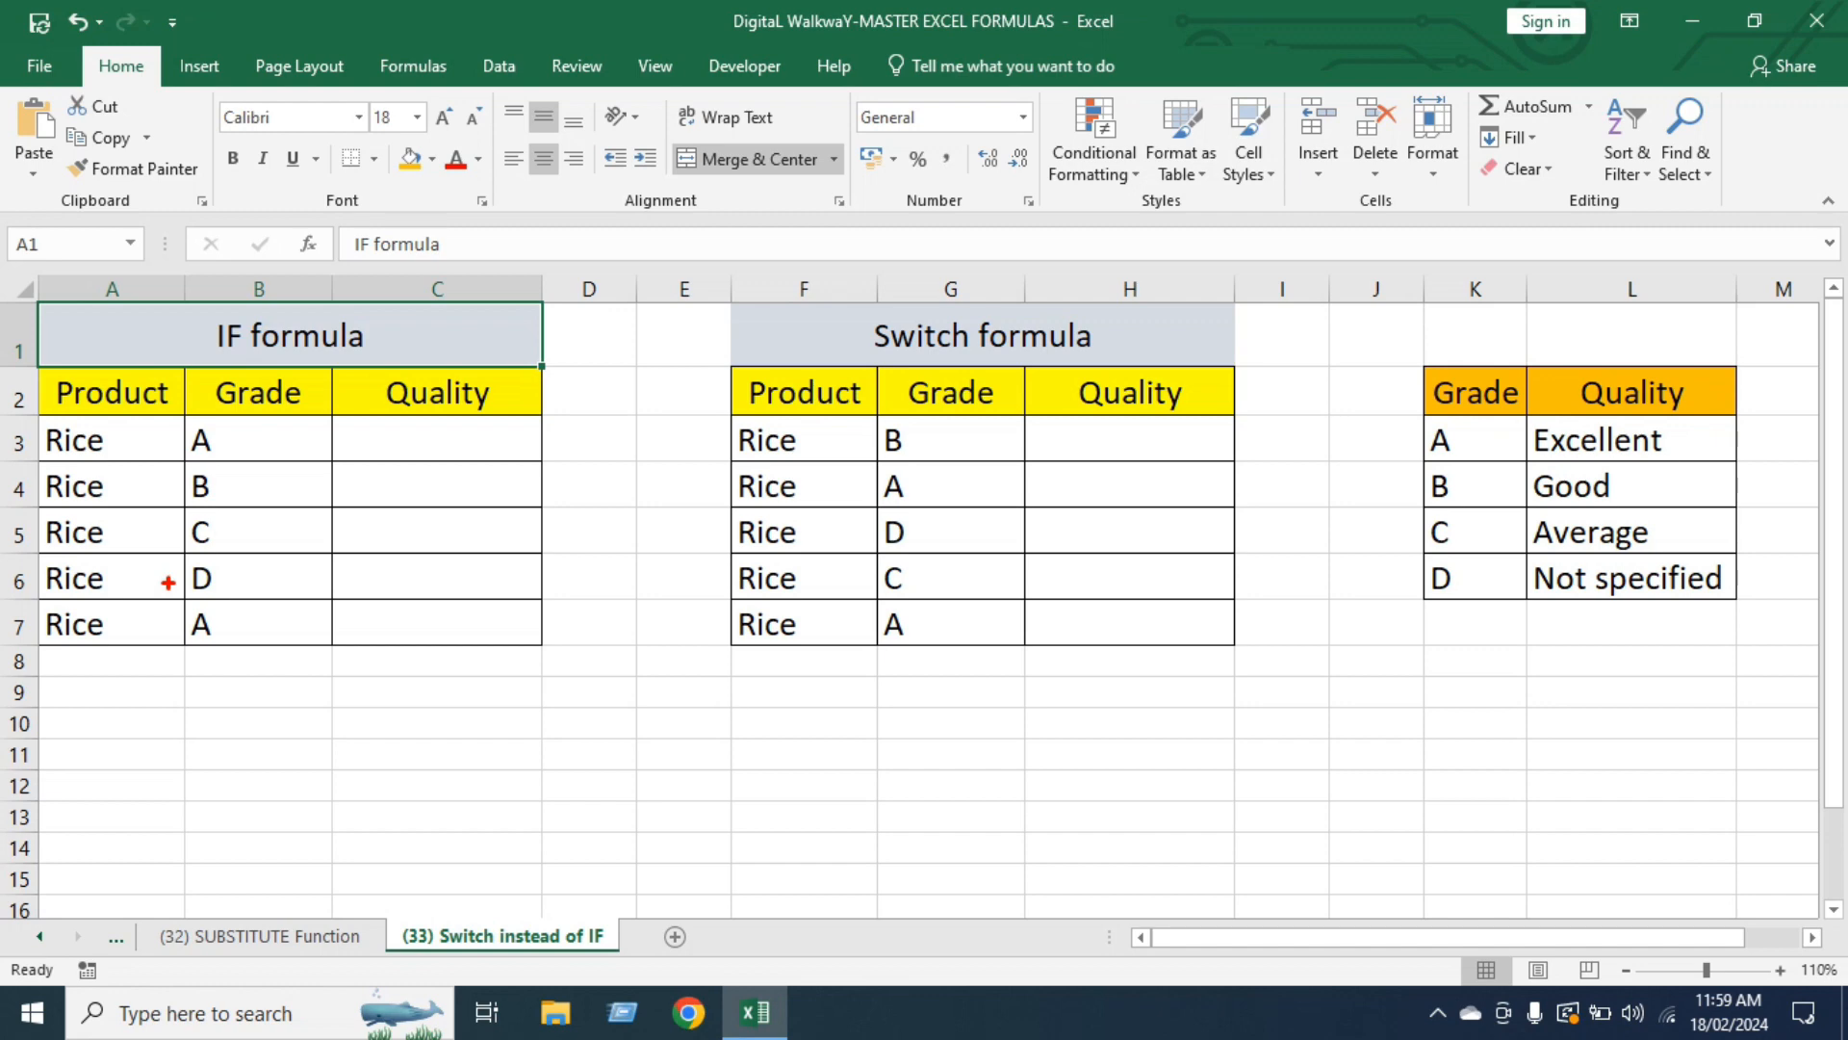
pyautogui.moveTo(20, 381)
pyautogui.mouseDown()
pyautogui.moveTo(133, 385)
pyautogui.moveTo(149, 659)
pyautogui.mouseUp()
pyautogui.moveTo(249, 439); pyautogui.dragTo(371, 426)
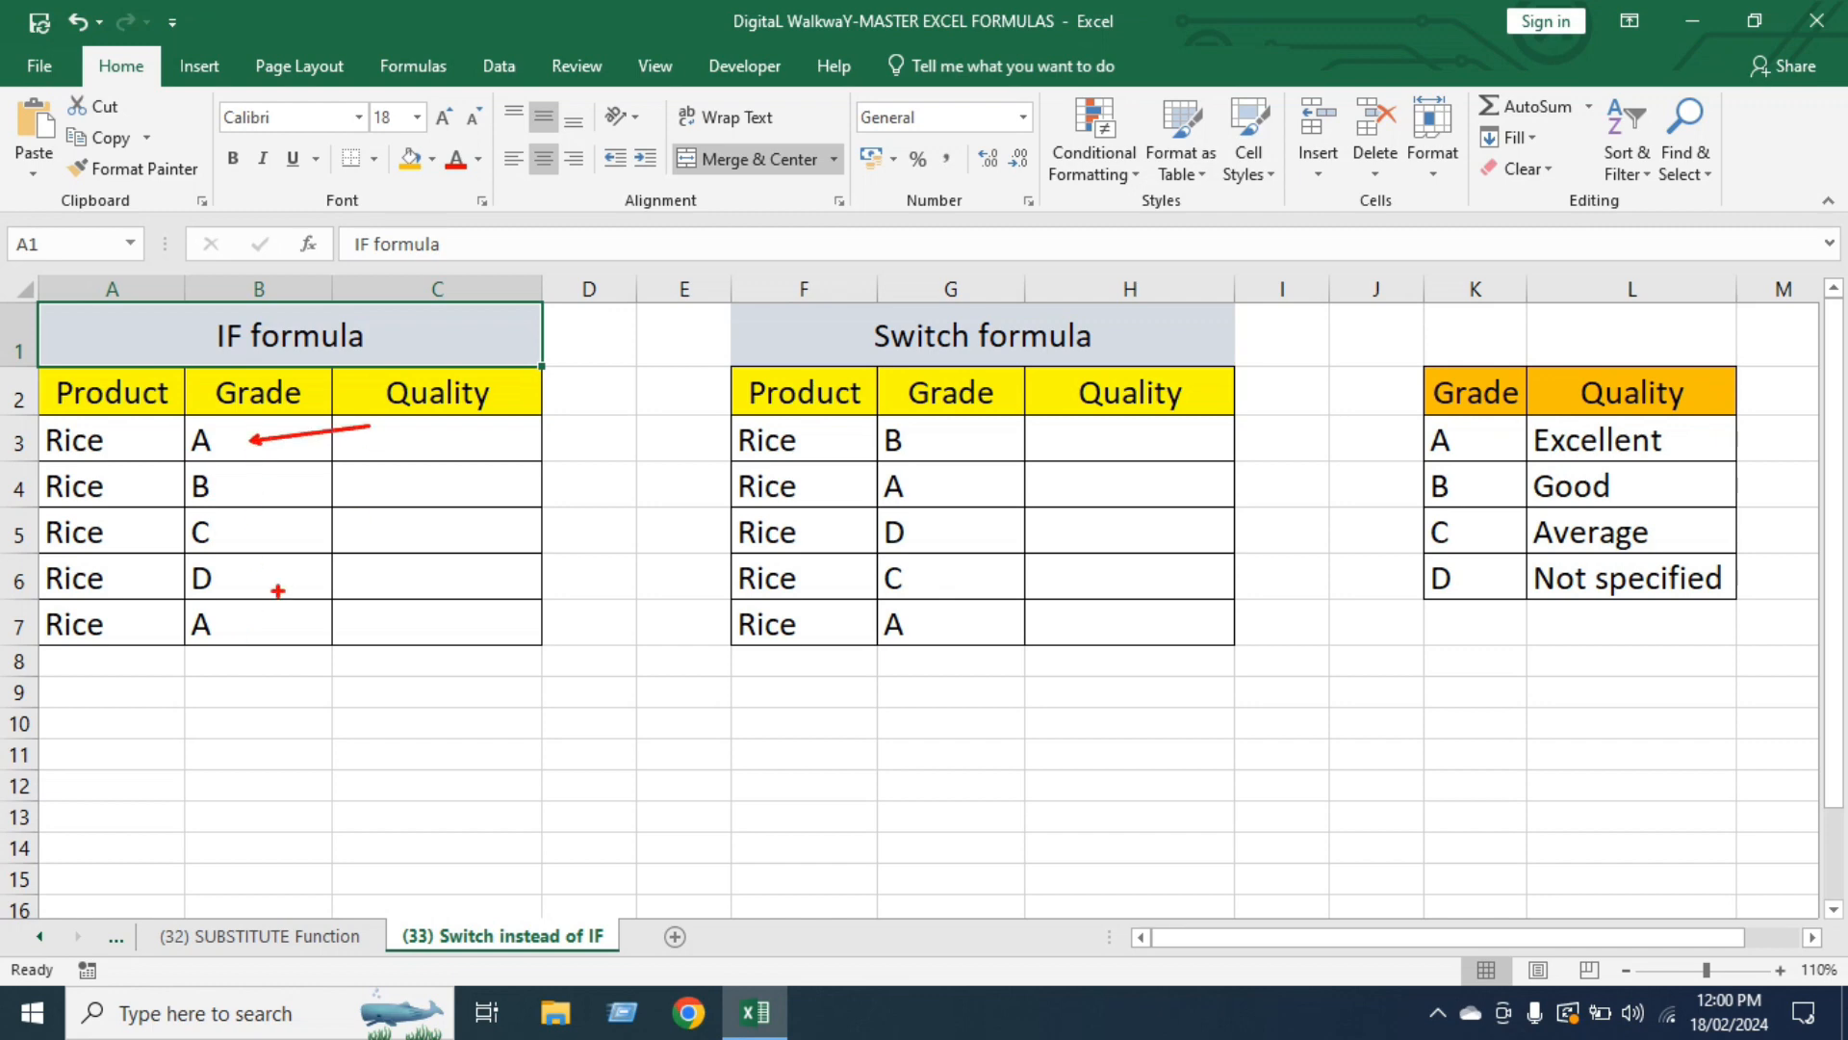
pyautogui.moveTo(239, 499); pyautogui.dragTo(387, 474)
pyautogui.moveTo(263, 545); pyautogui.dragTo(356, 532)
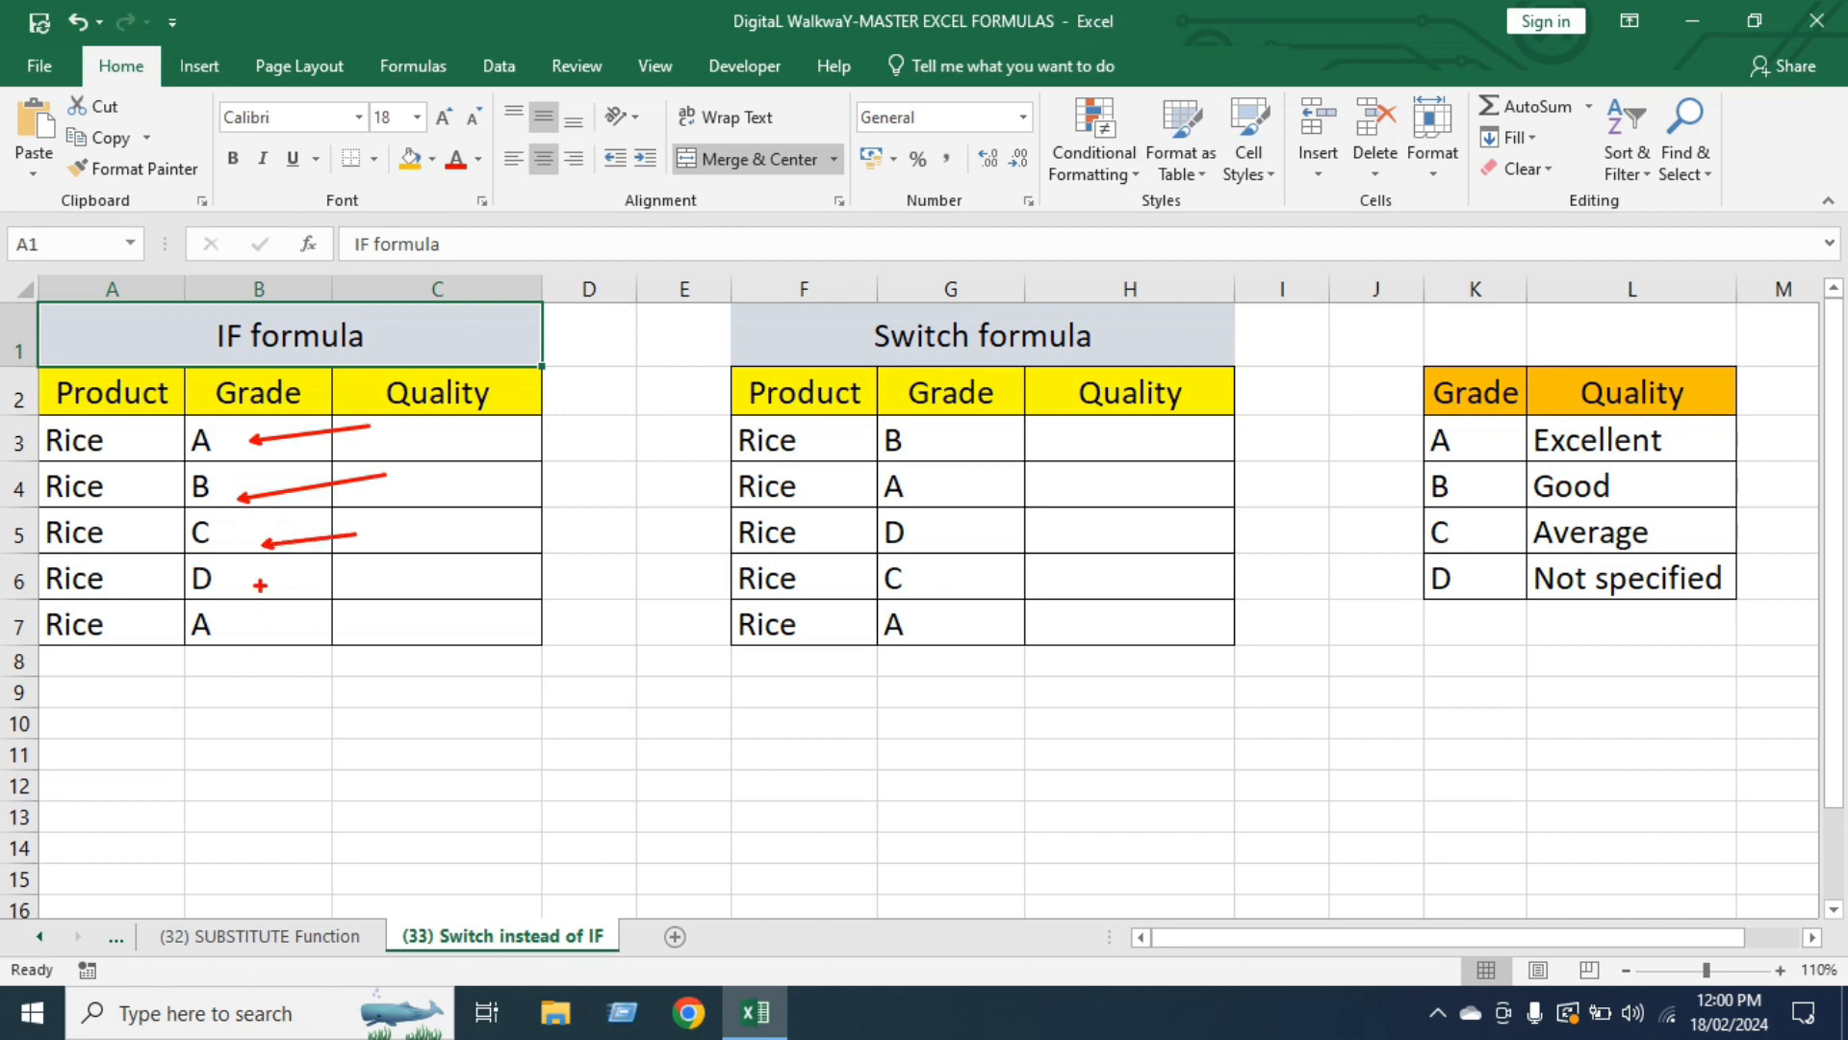
pyautogui.moveTo(246, 584); pyautogui.dragTo(364, 573)
# Examine the grades in B3:B7 and the Quality cells C3 and H3 that need formulas.
pyautogui.click(438, 438)
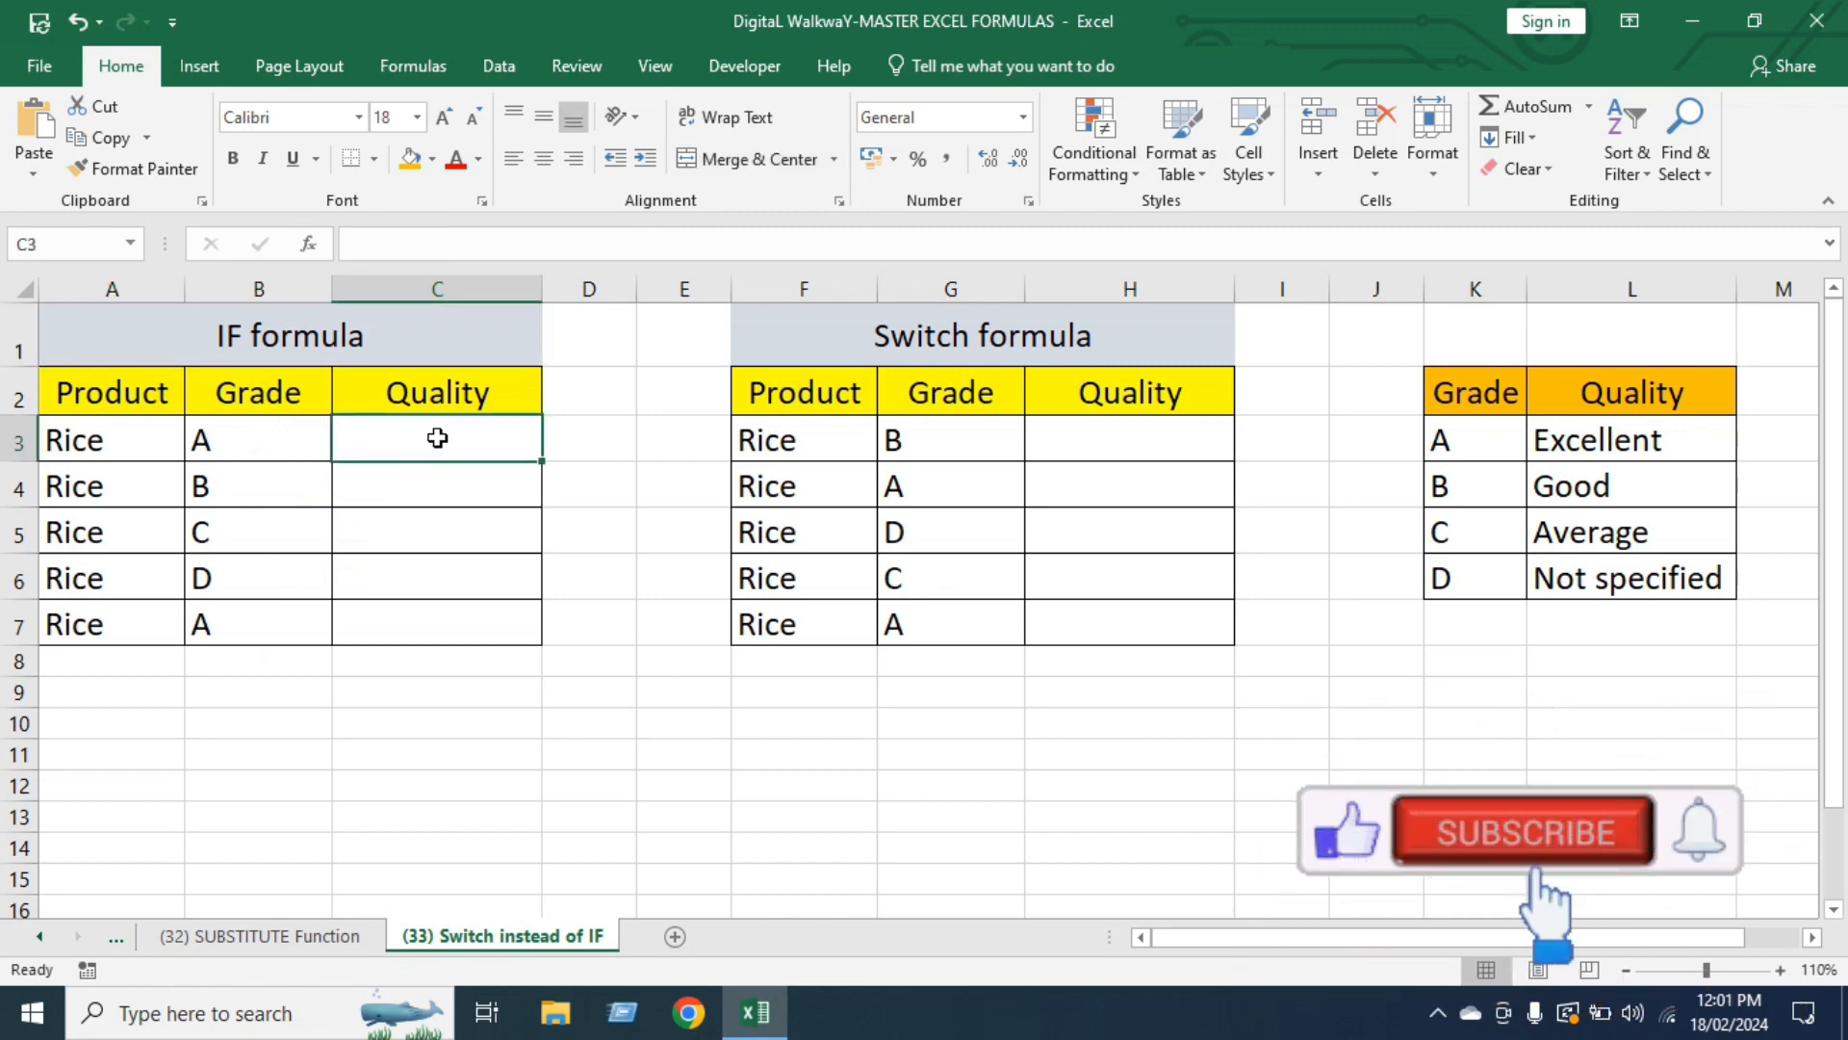
pyautogui.click(256, 436)
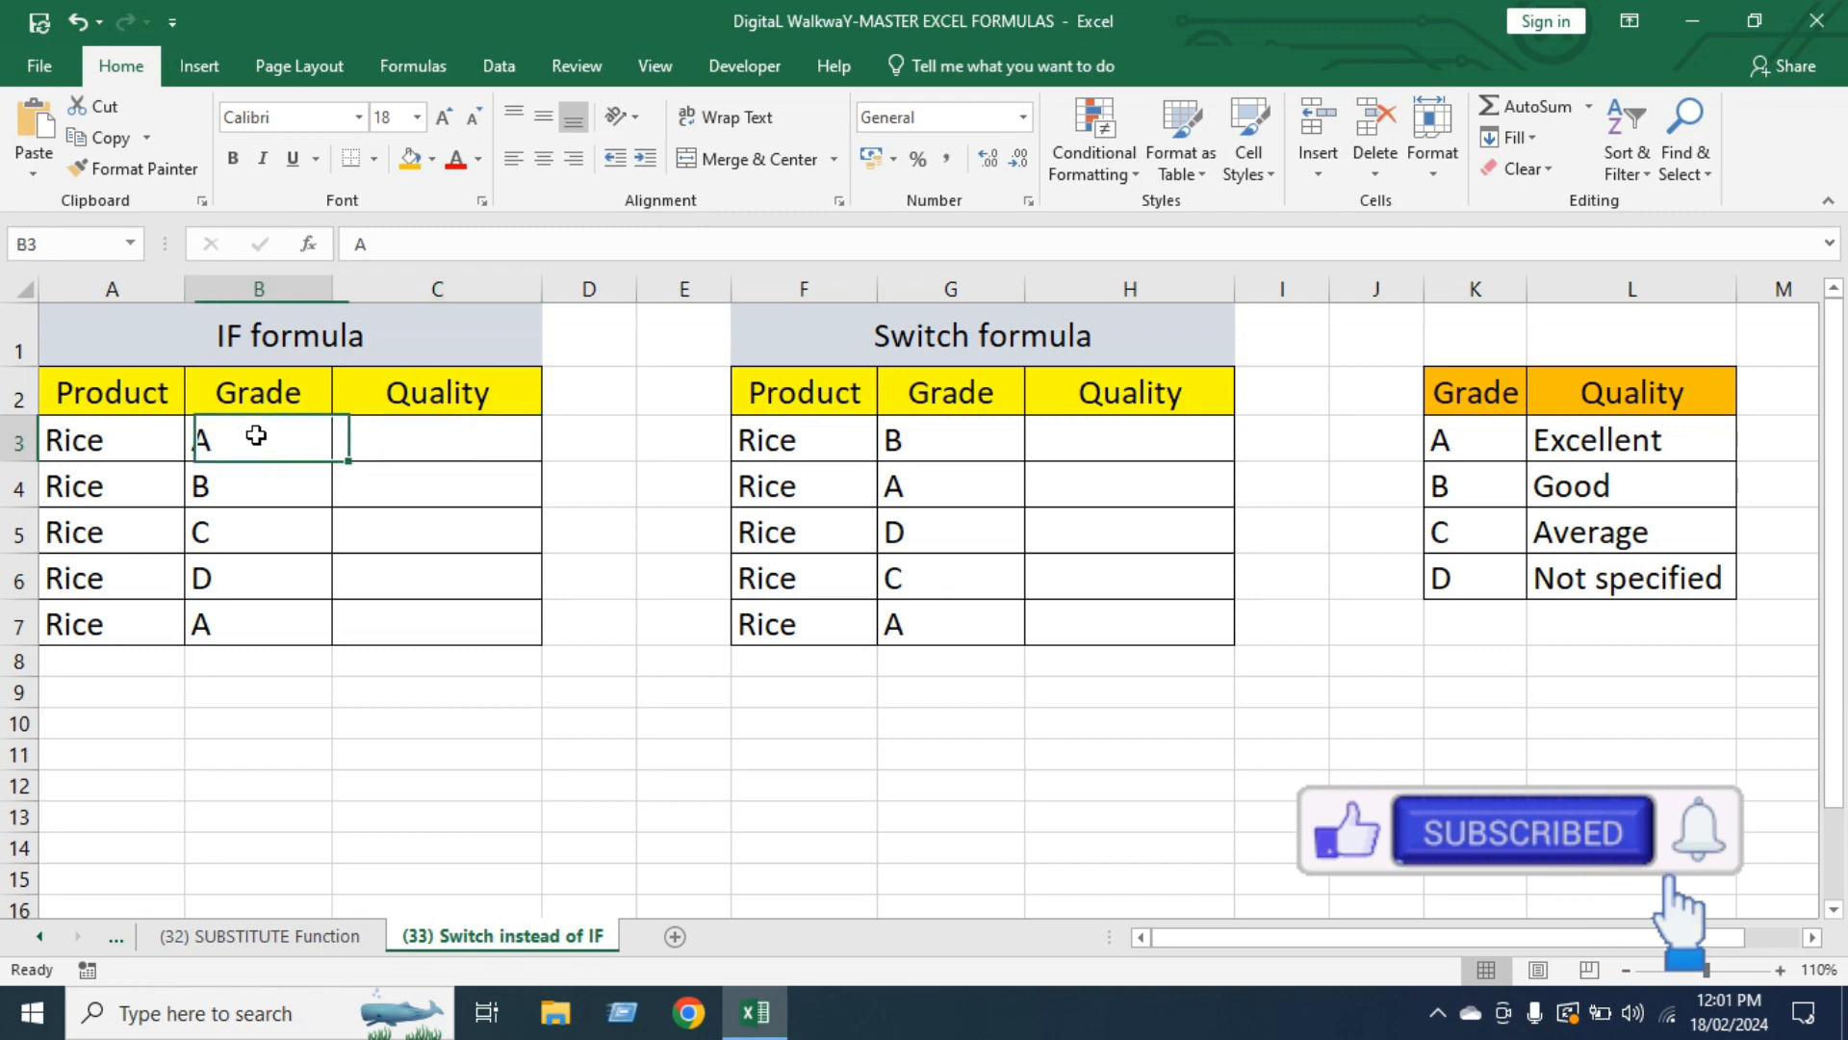
pyautogui.click(441, 439)
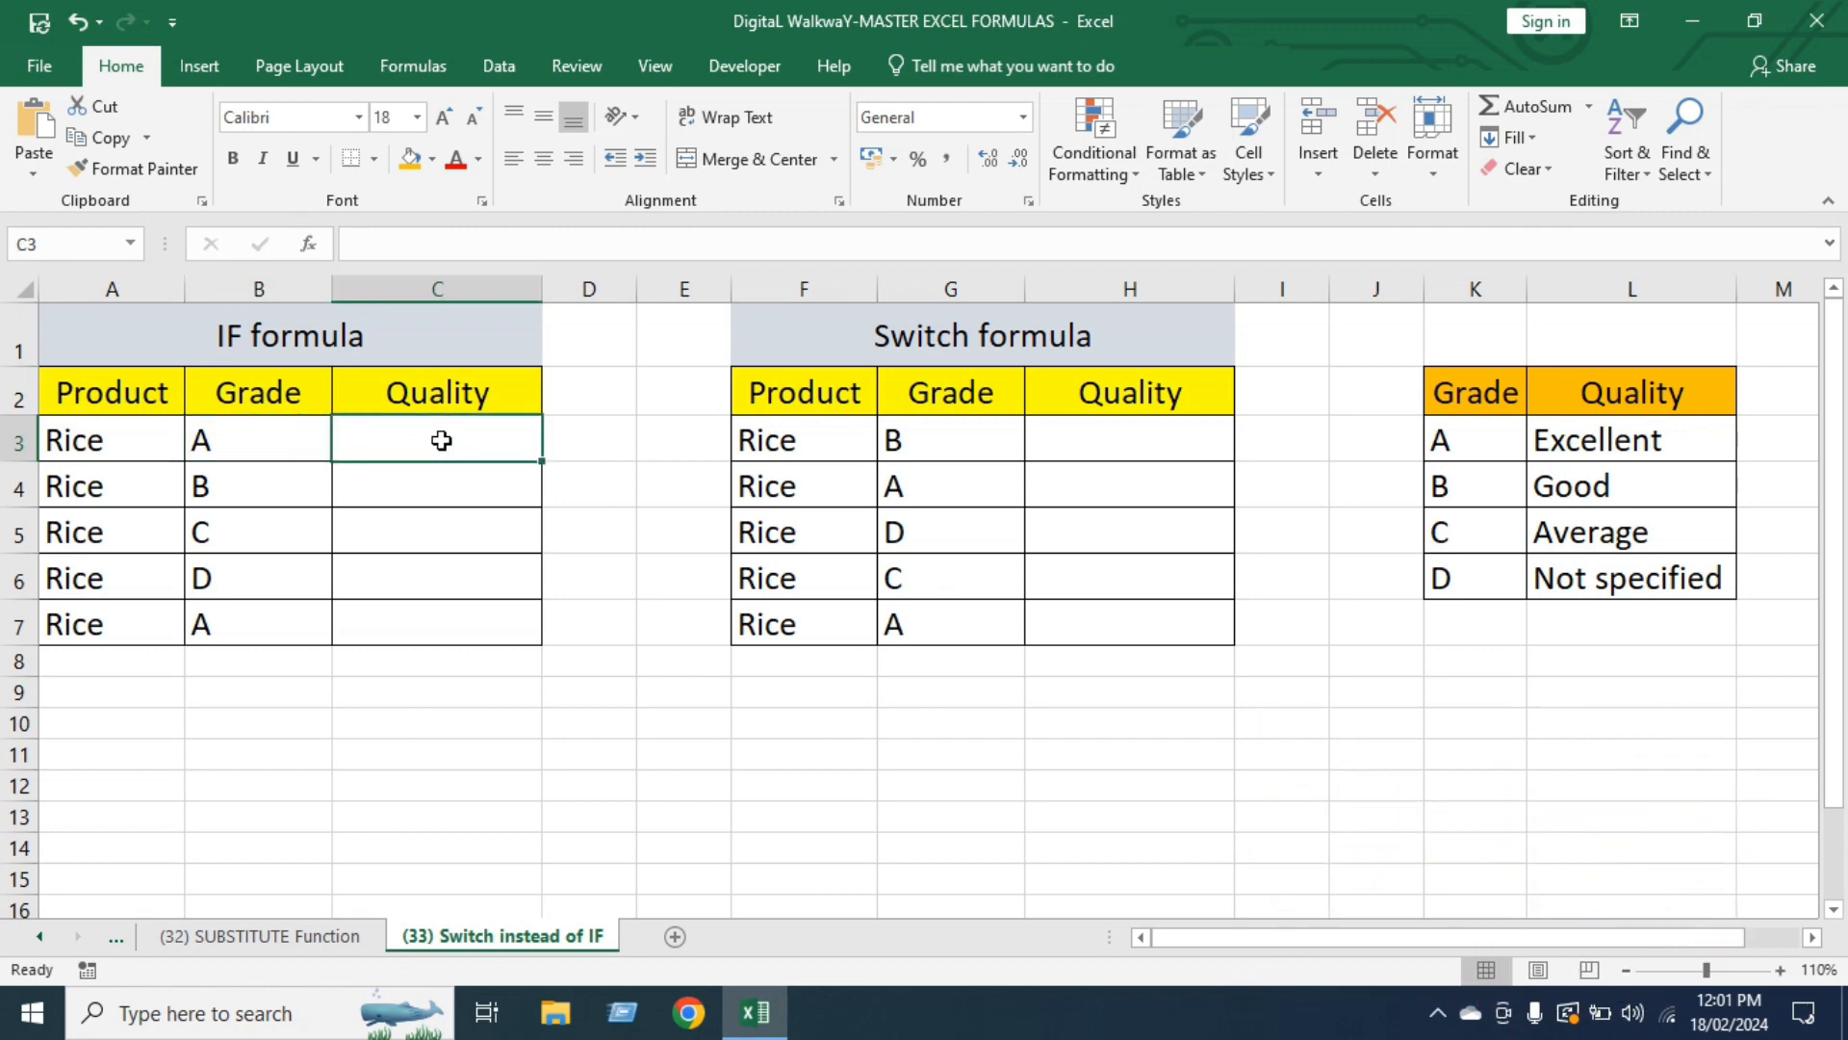
pyautogui.click(1094, 442)
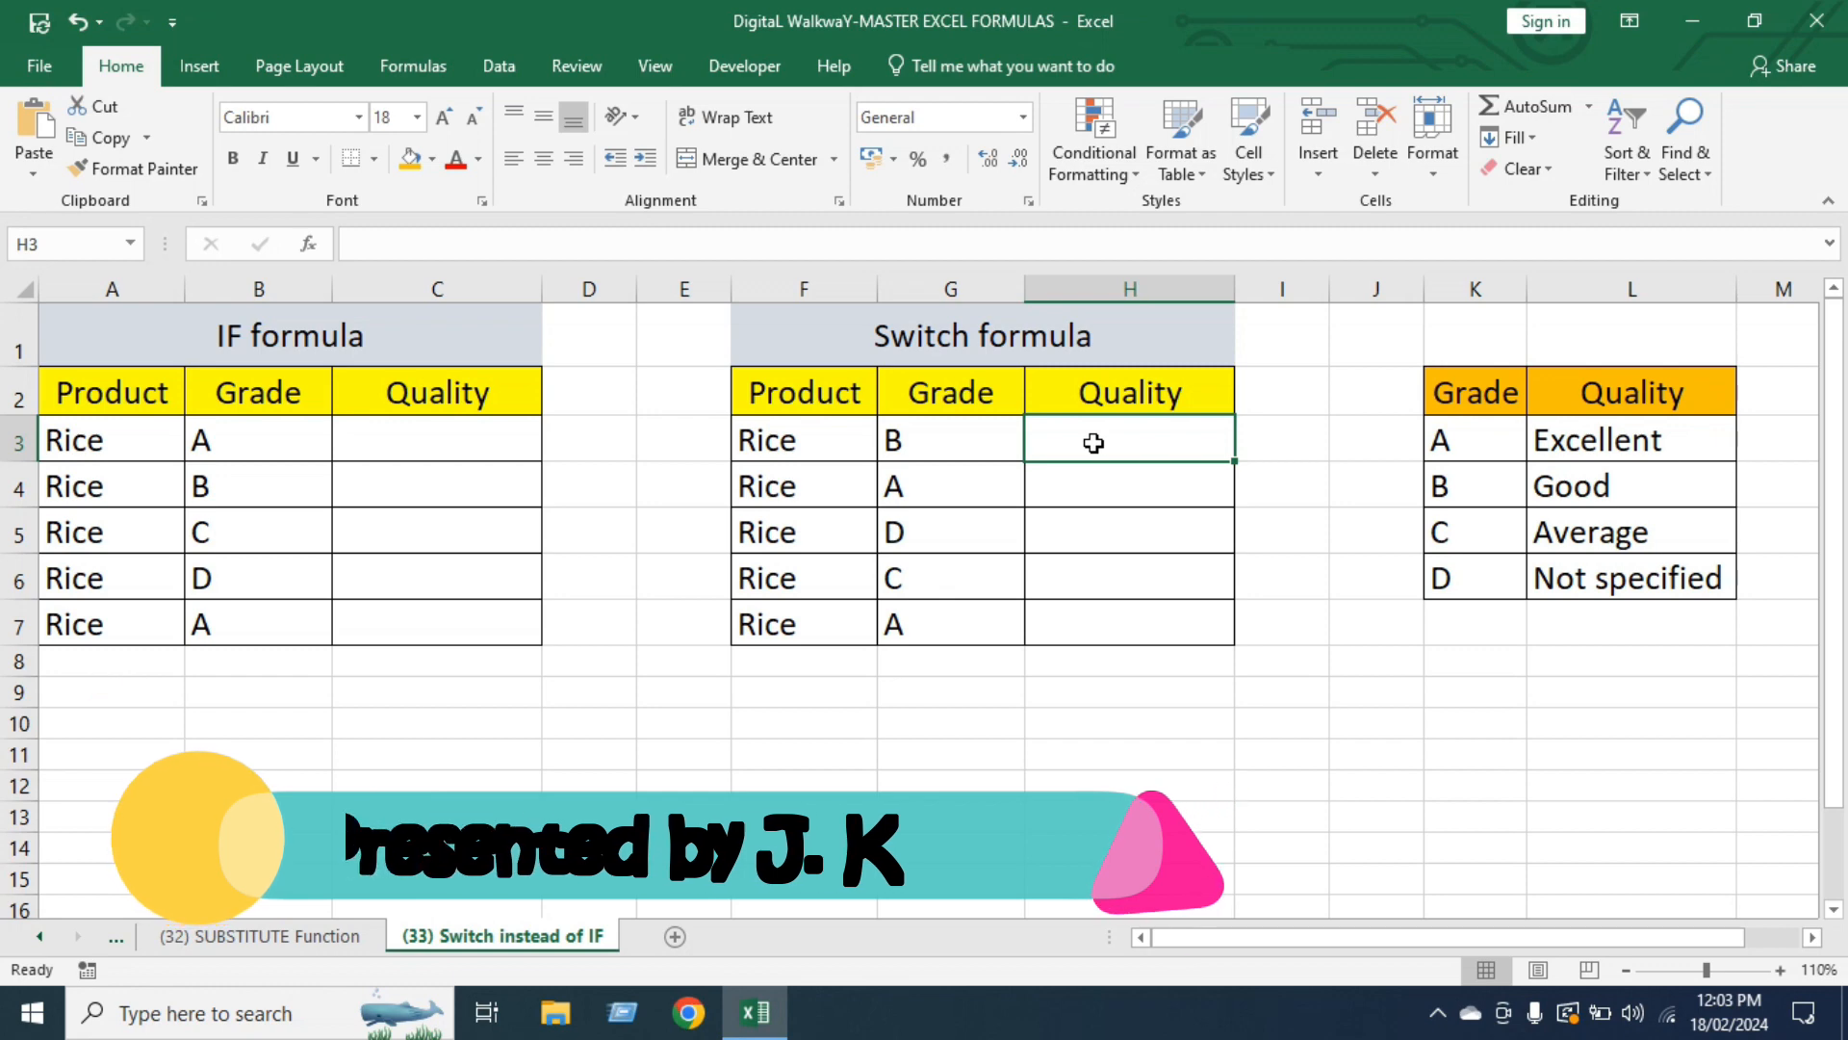
pyautogui.click(261, 438)
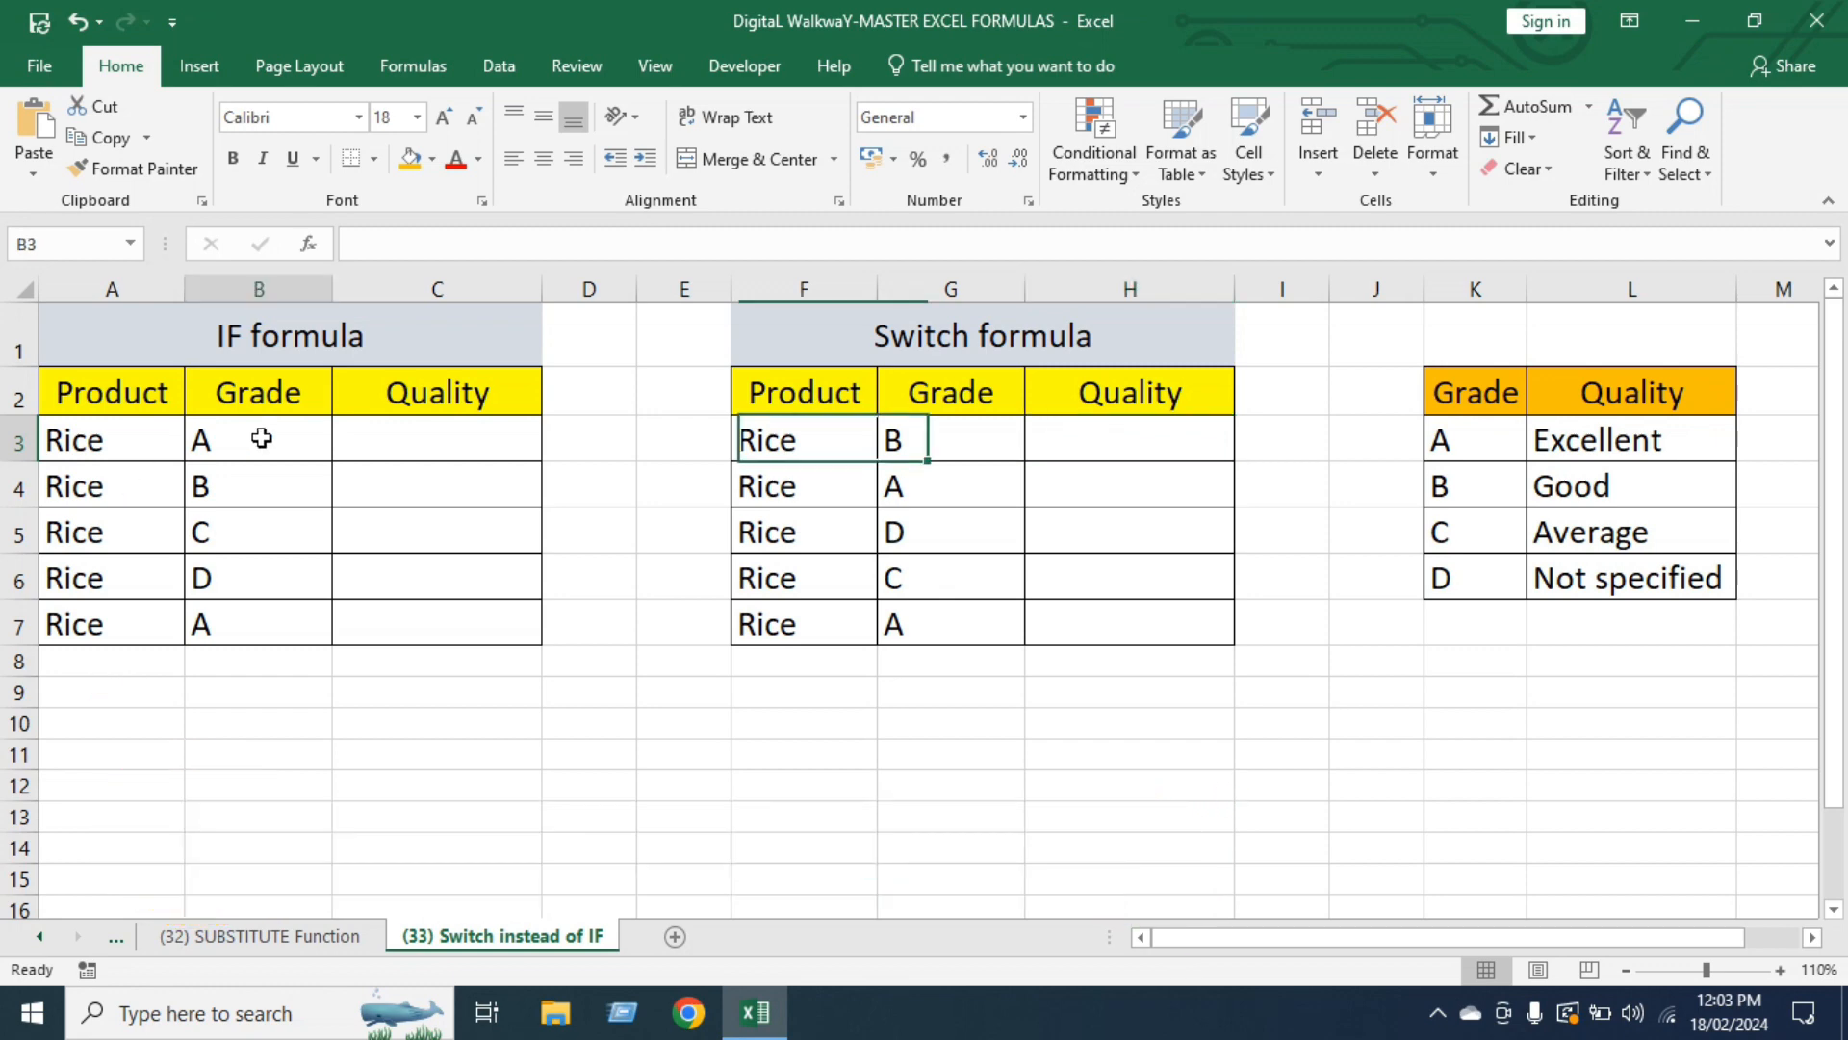
pyautogui.moveTo(260, 438); pyautogui.dragTo(227, 627)
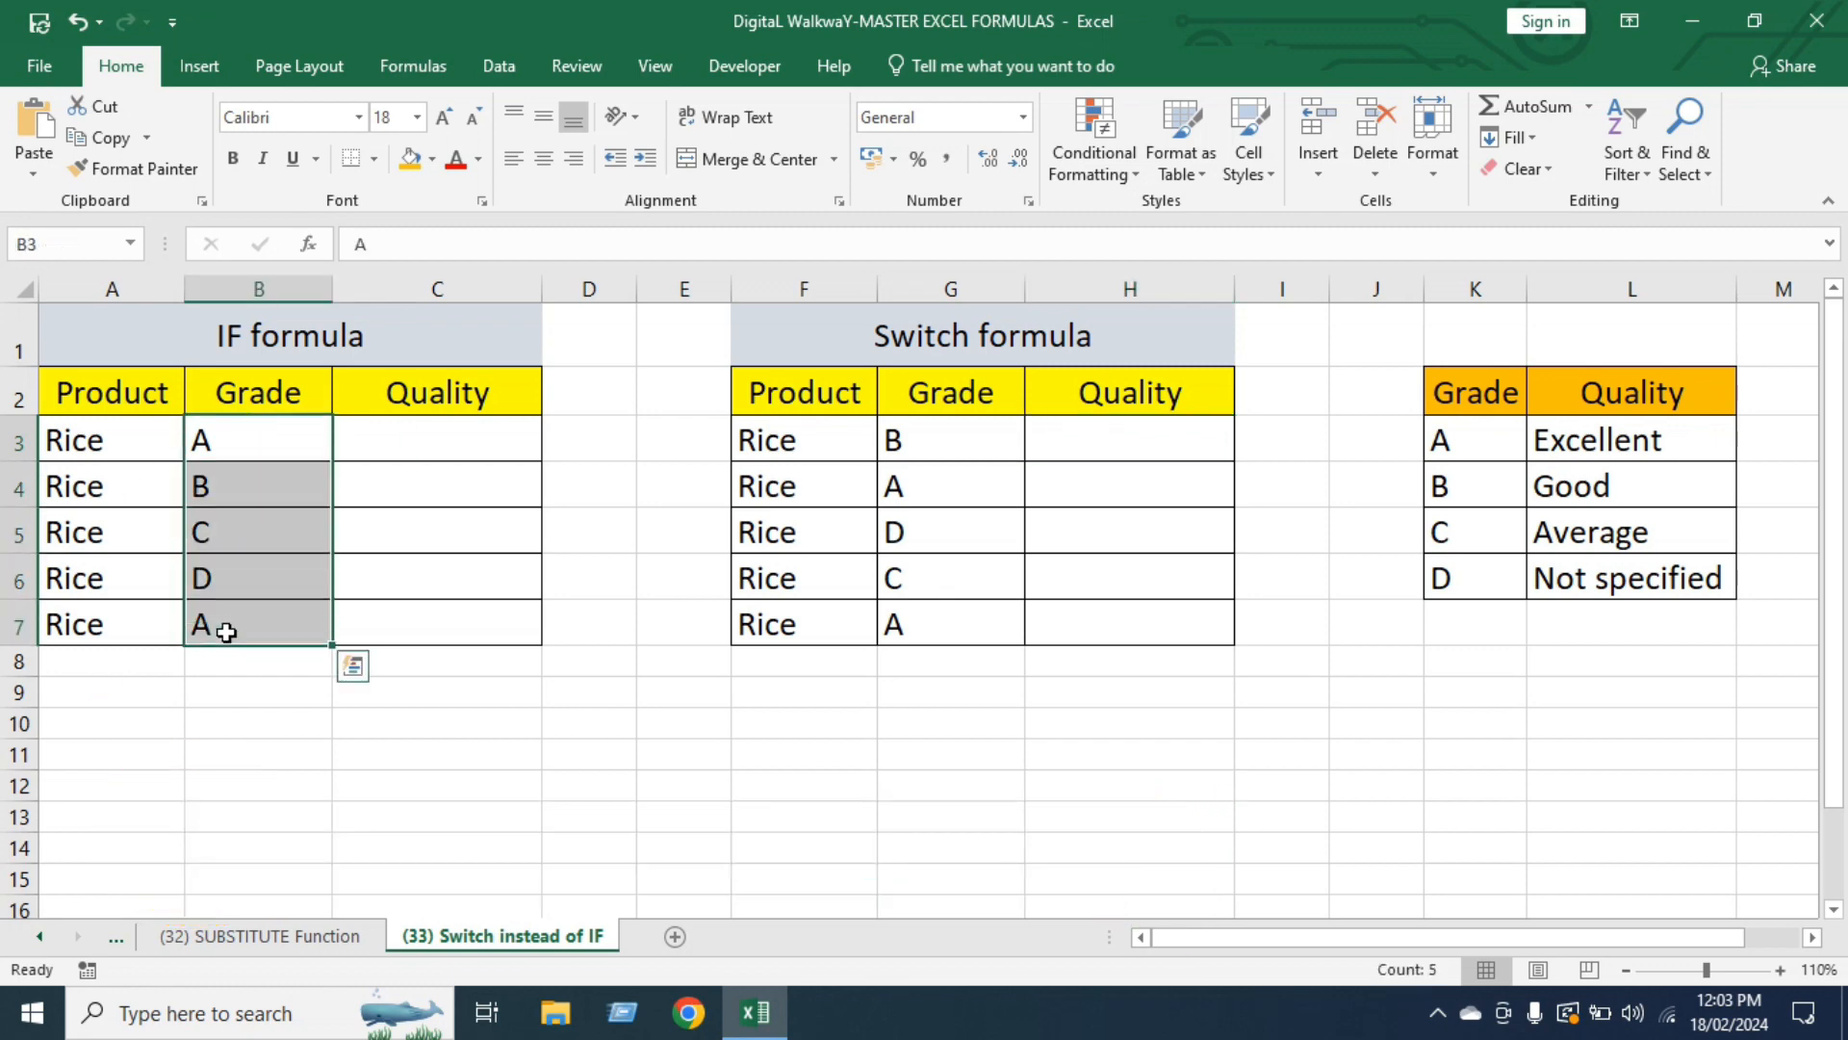
pyautogui.click(419, 448)
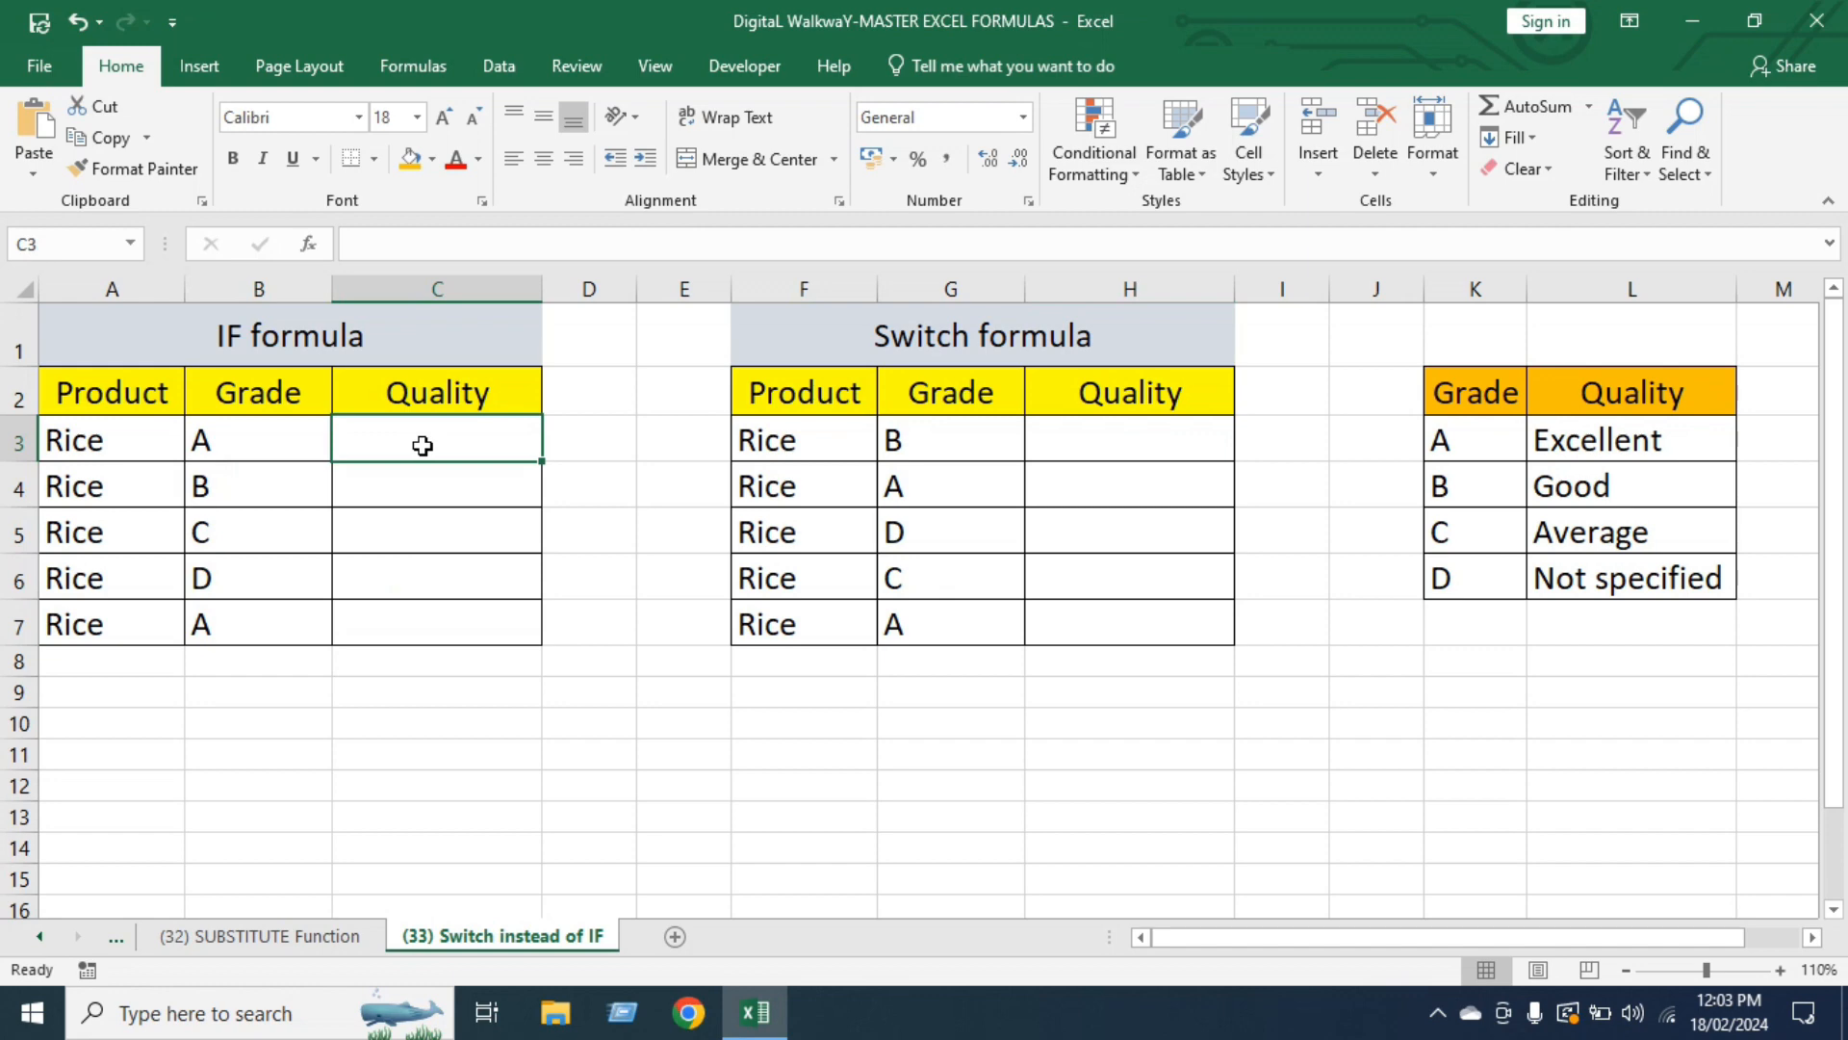
pyautogui.moveTo(240, 438); pyautogui.dragTo(231, 626)
# Begin an IF formula in C3 that tests whether B3 equals "A" and returns "Excellent" if true.
pyautogui.click(457, 447)
pyautogui.write('=if')
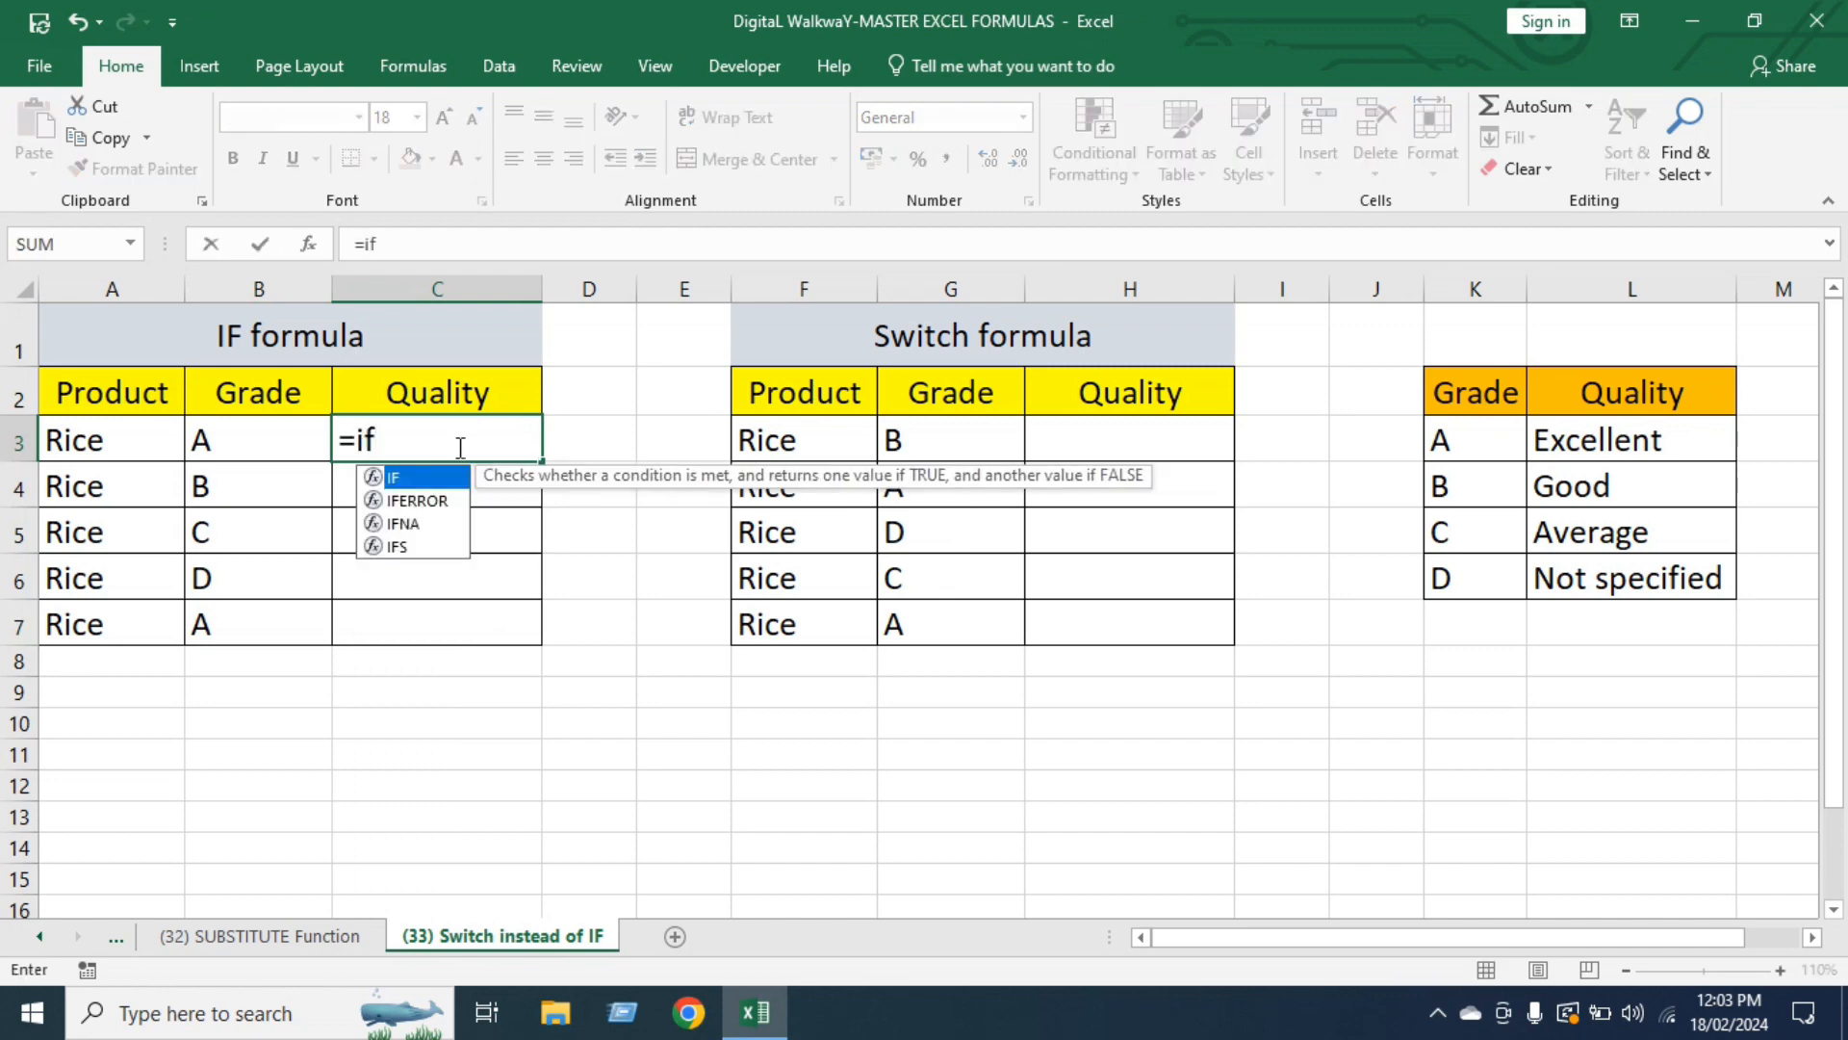
pyautogui.press('Tab')
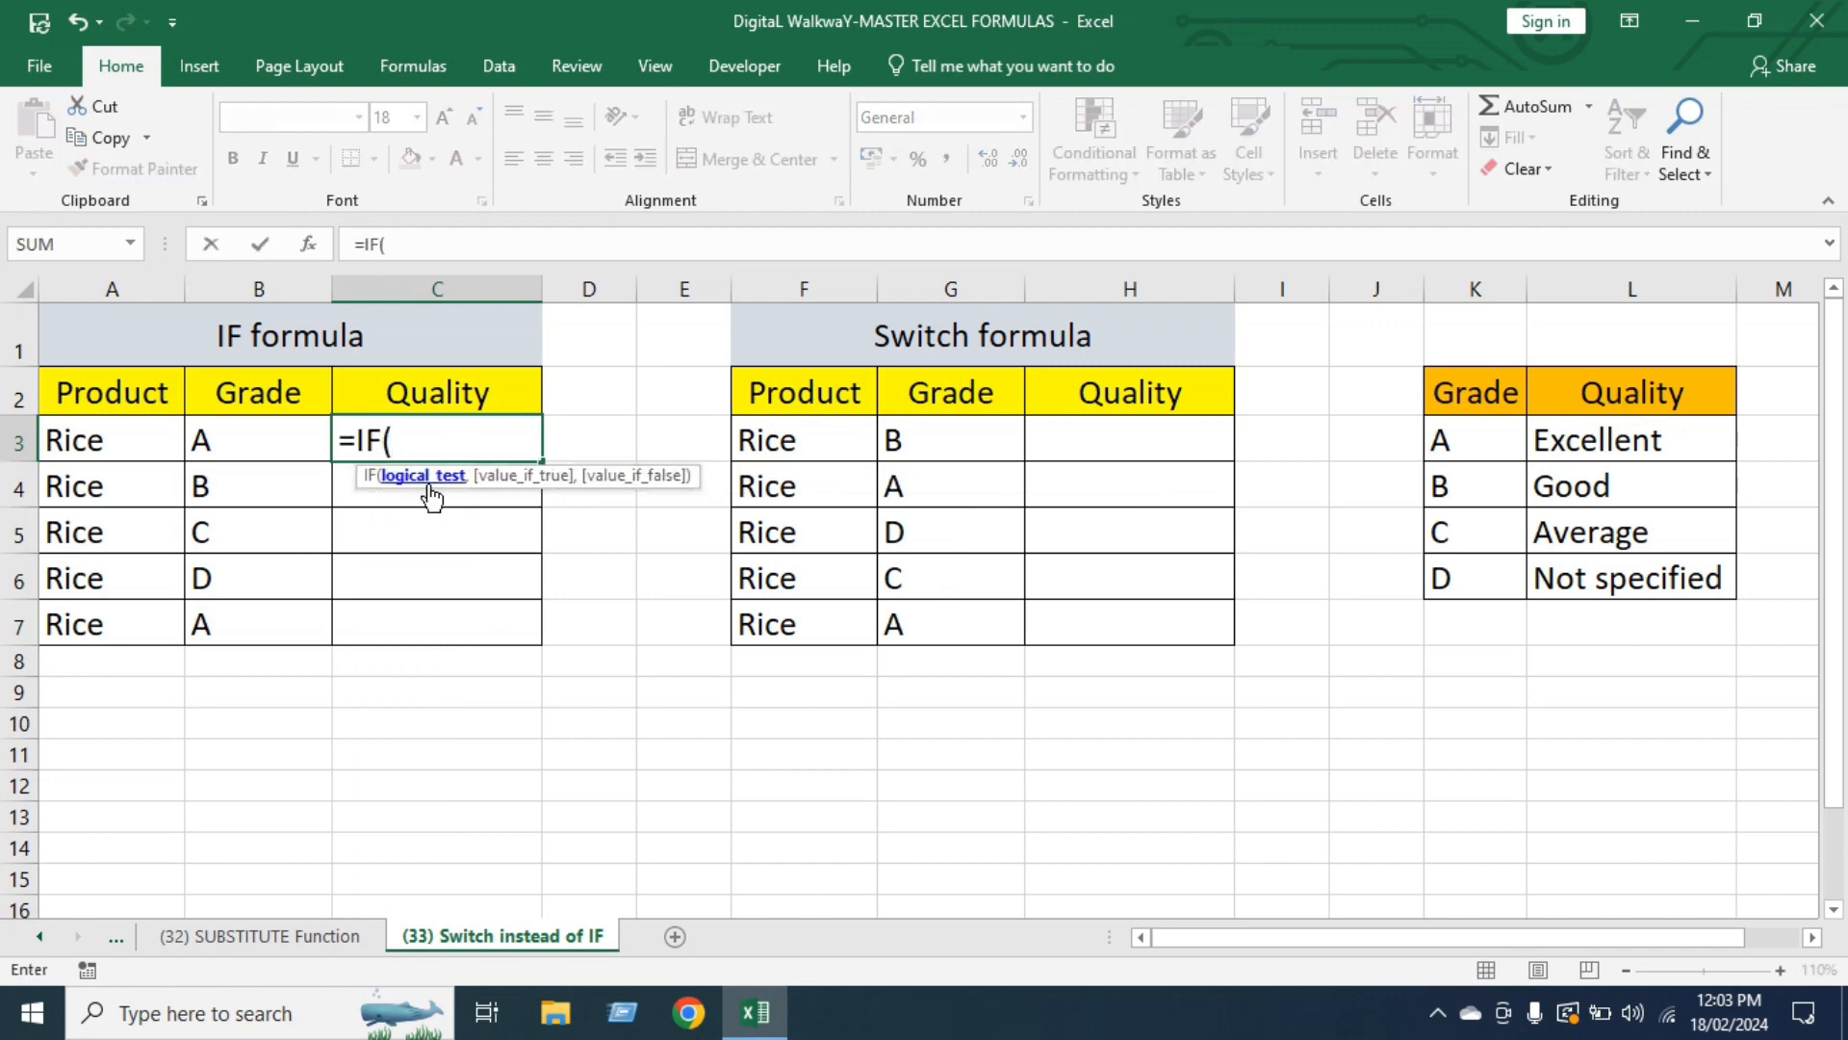
pyautogui.click(283, 443)
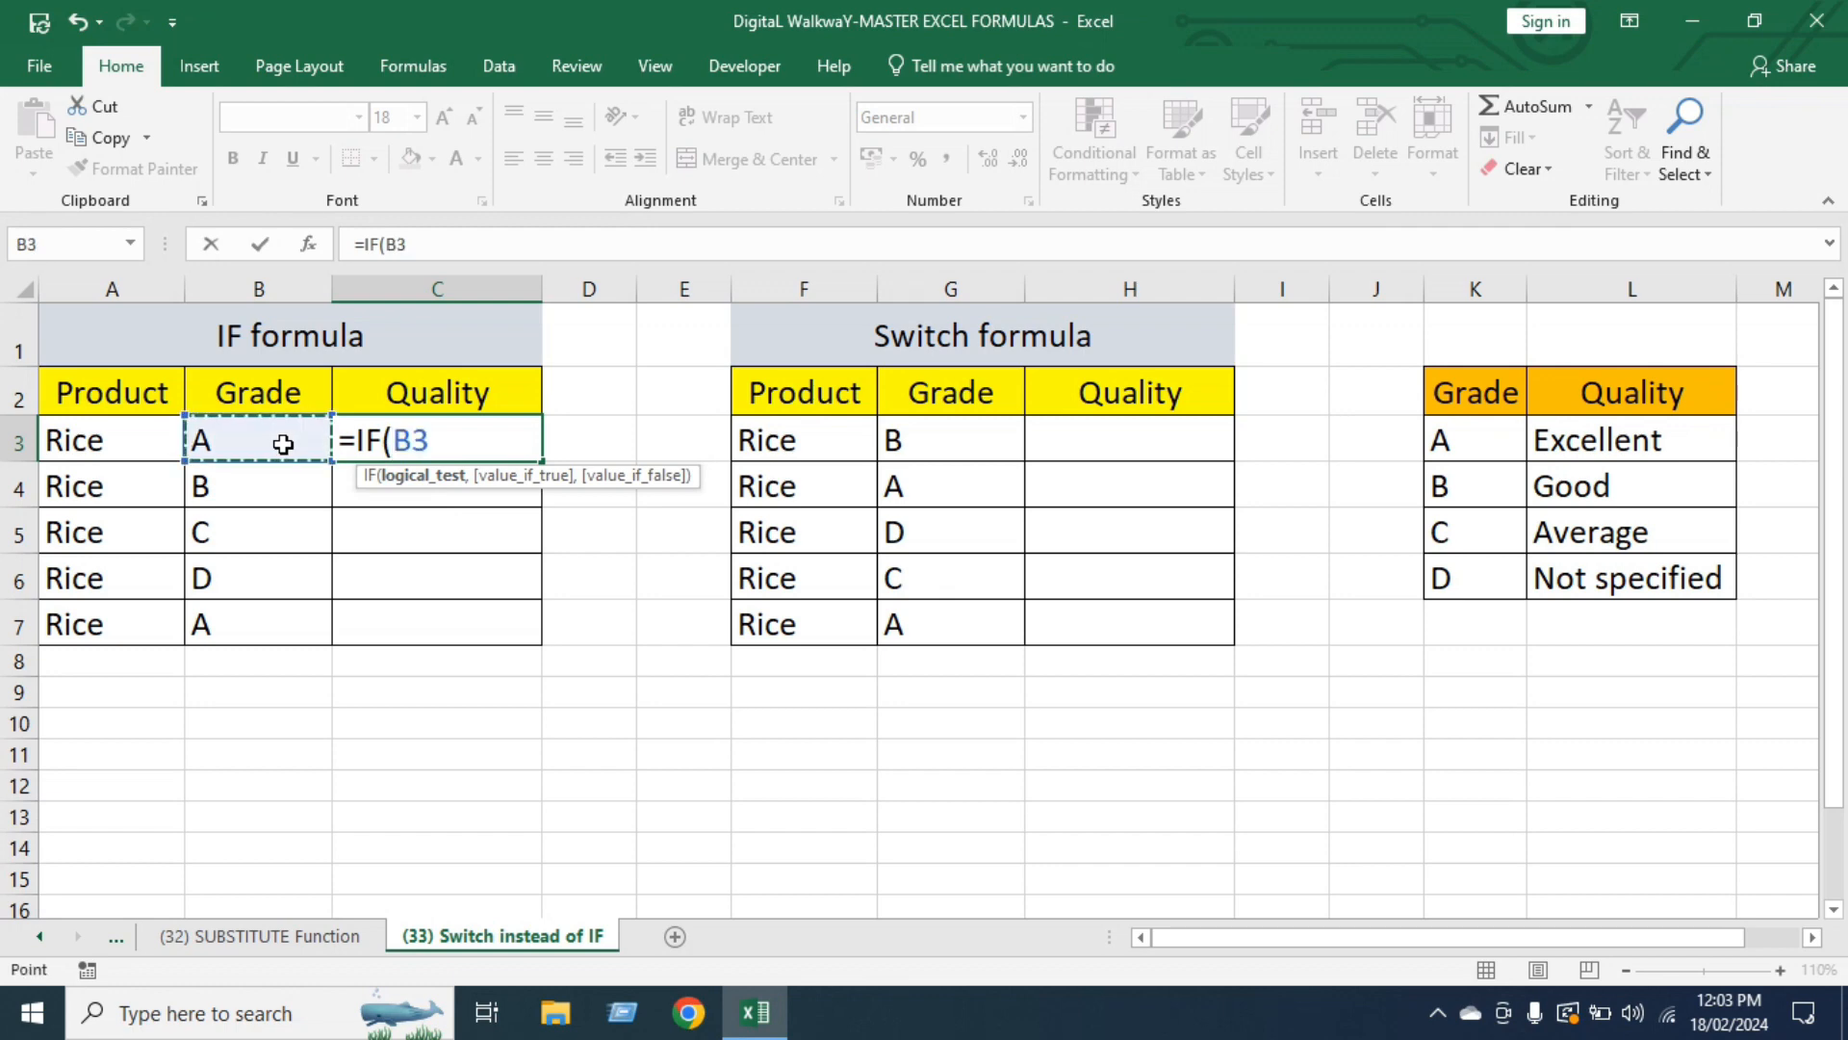
pyautogui.write('="A"')
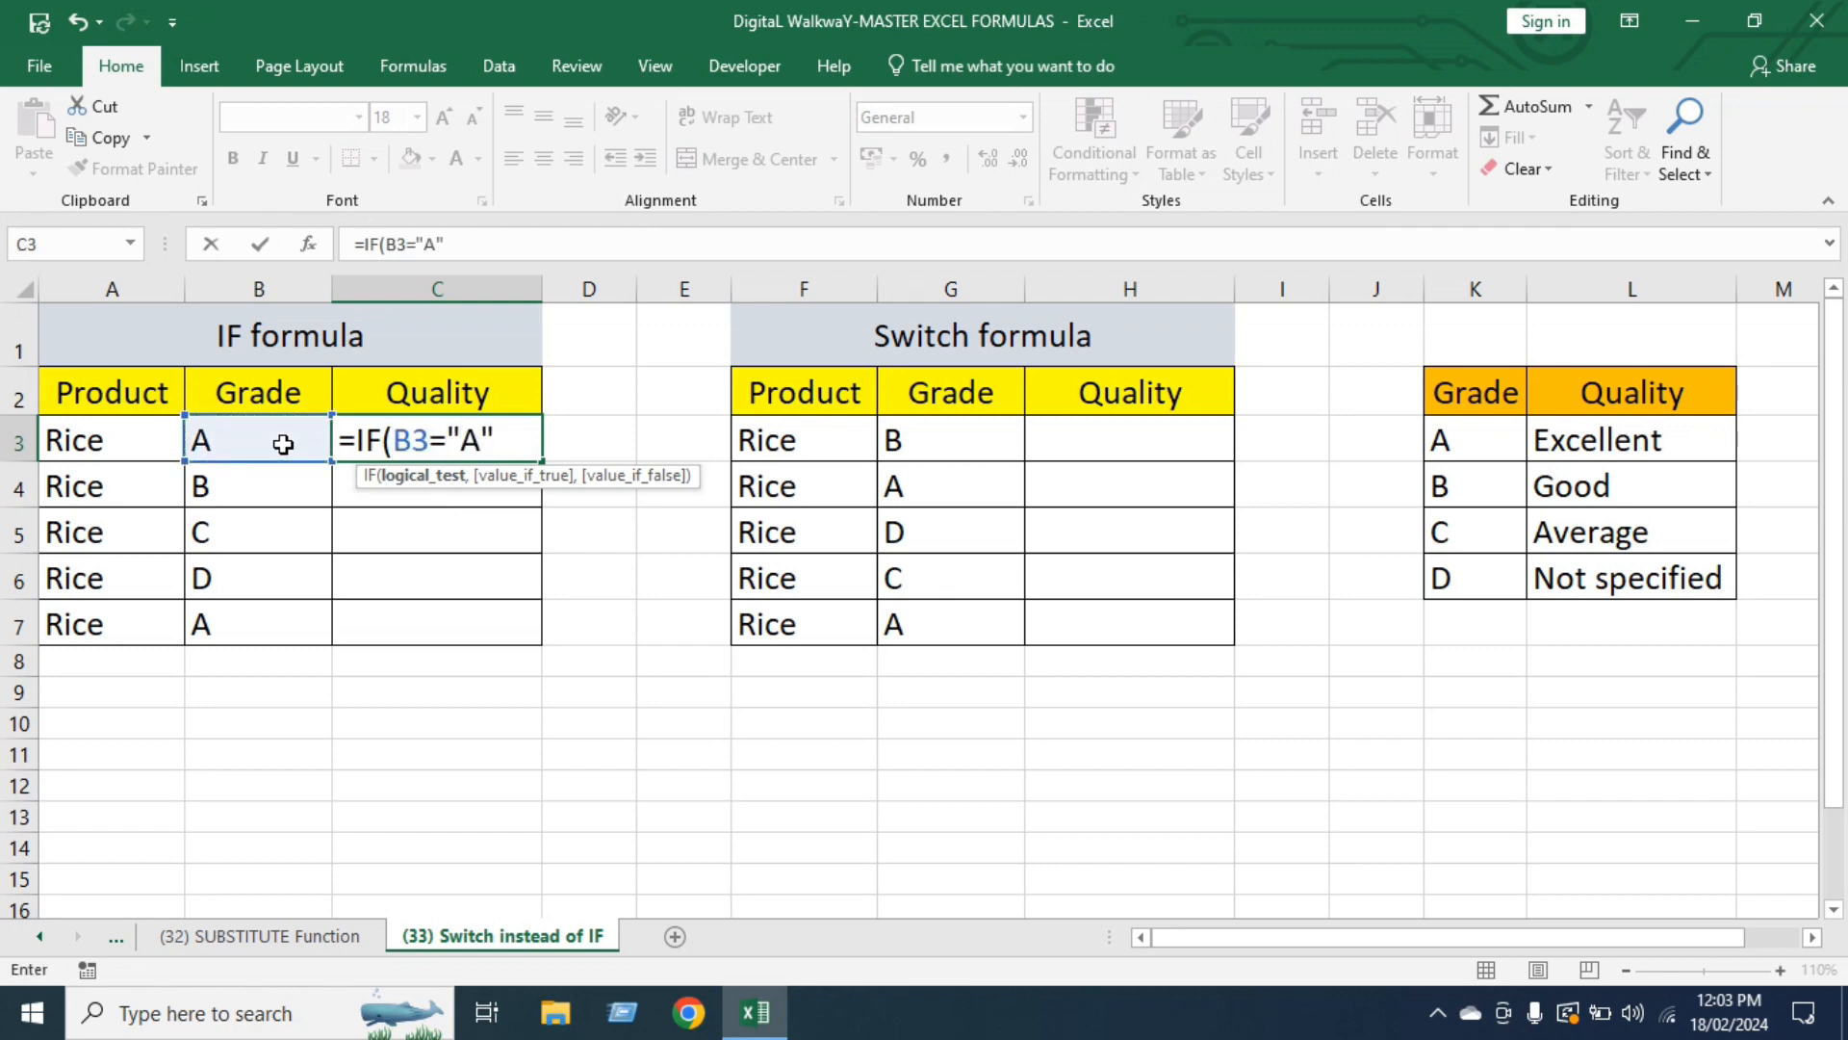
pyautogui.write(',')
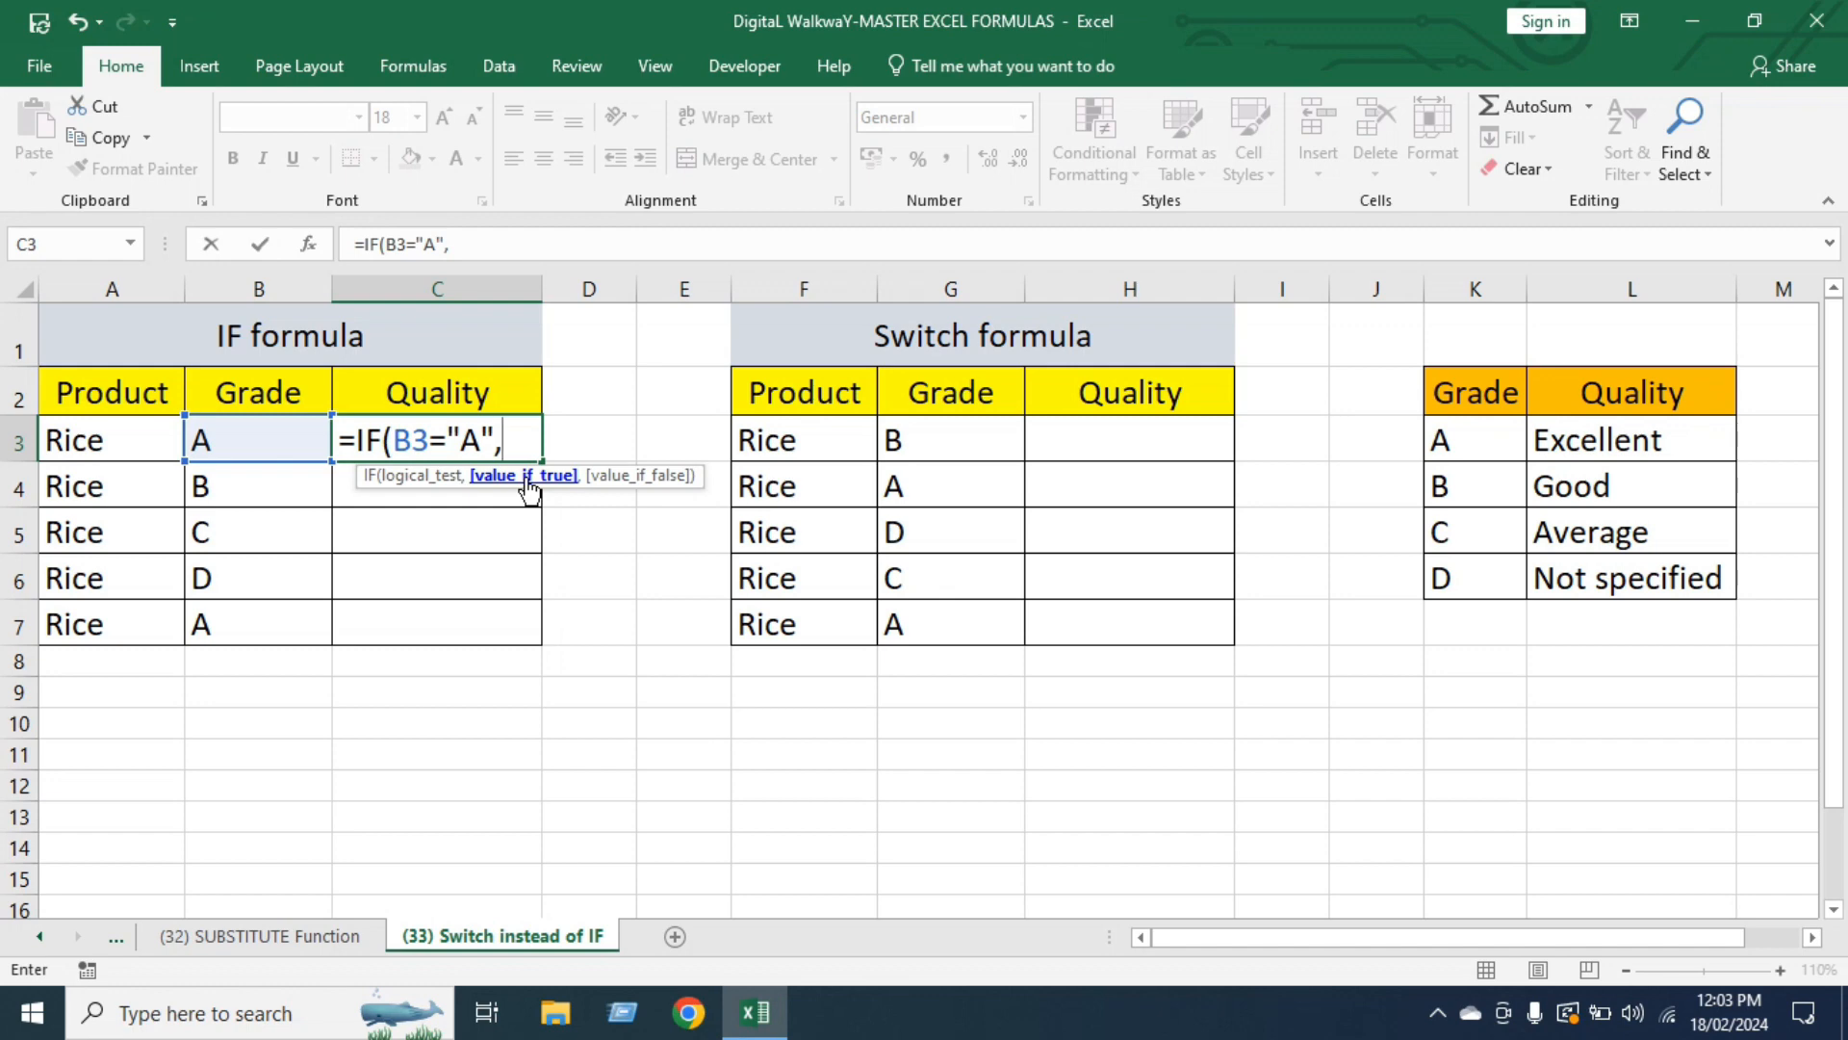
pyautogui.write('"Excellent",')
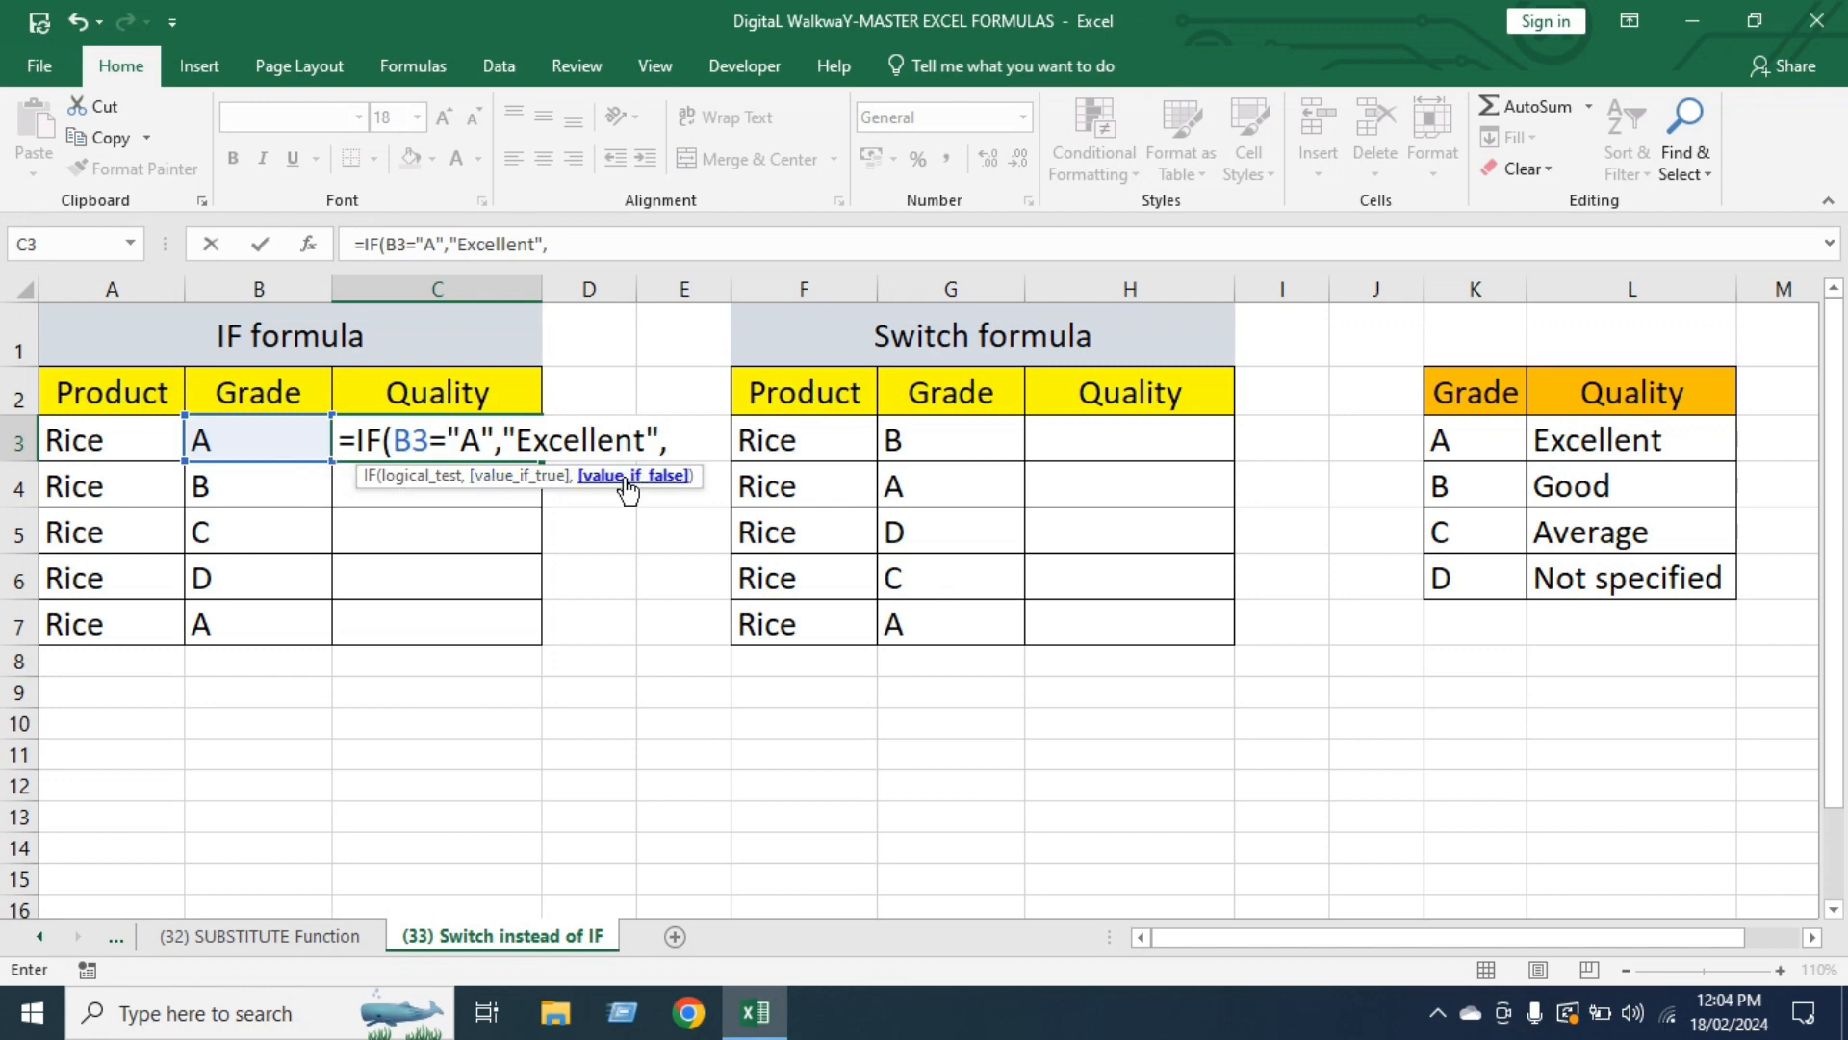
# Nest a second IF in the C3 formula's false argument, testing B3="B" and returning "Good".
pyautogui.write('if')
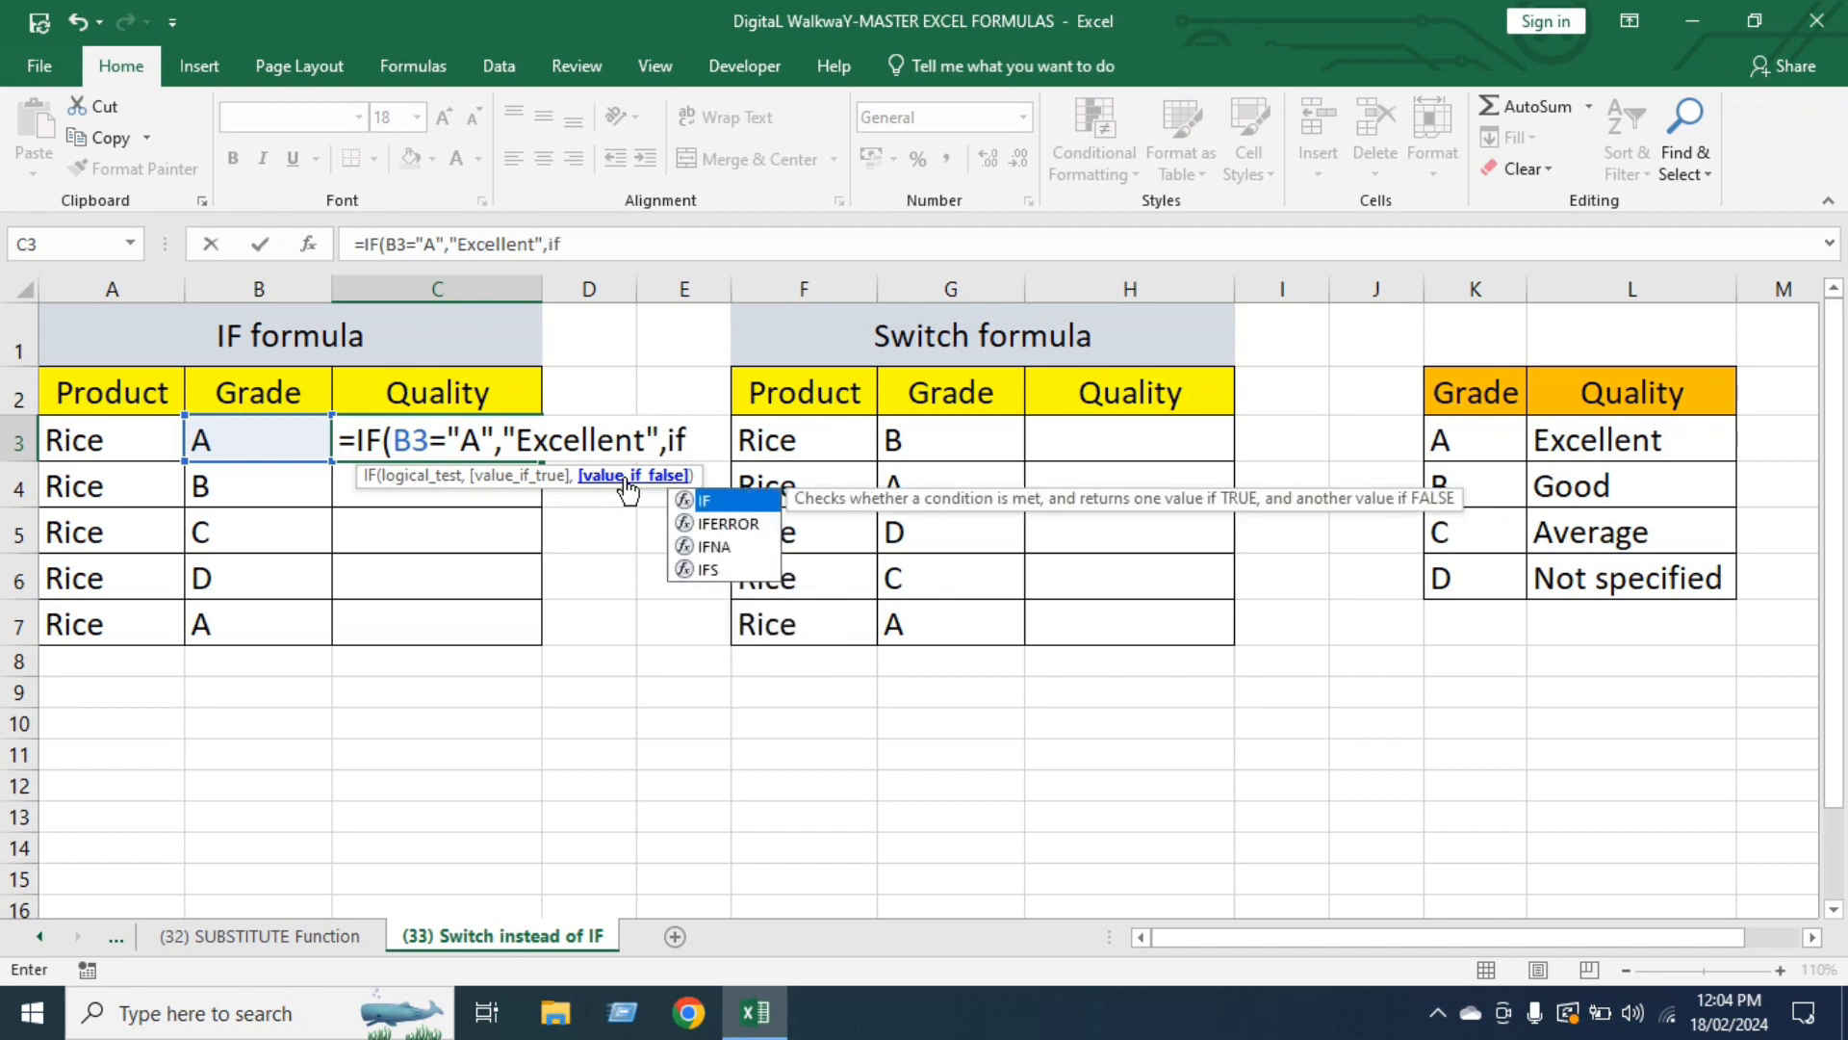
pyautogui.press('Tab')
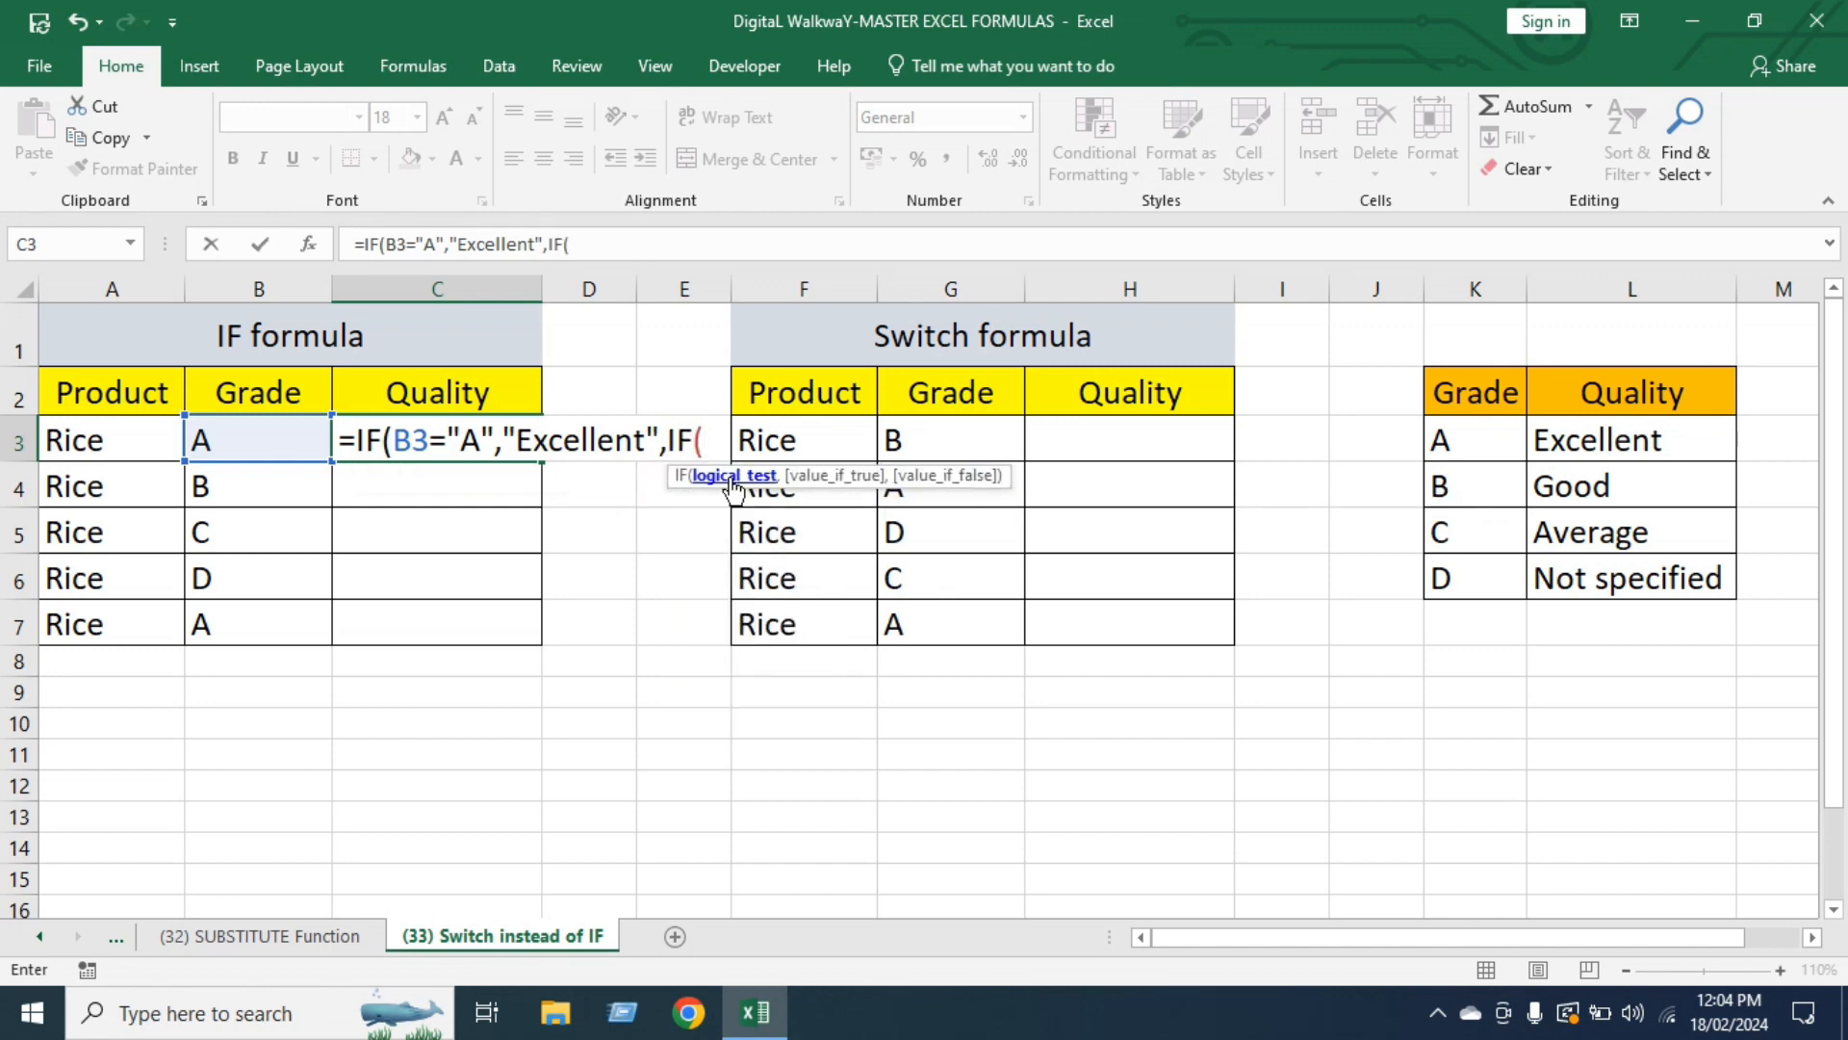
pyautogui.click(237, 448)
pyautogui.write('=')
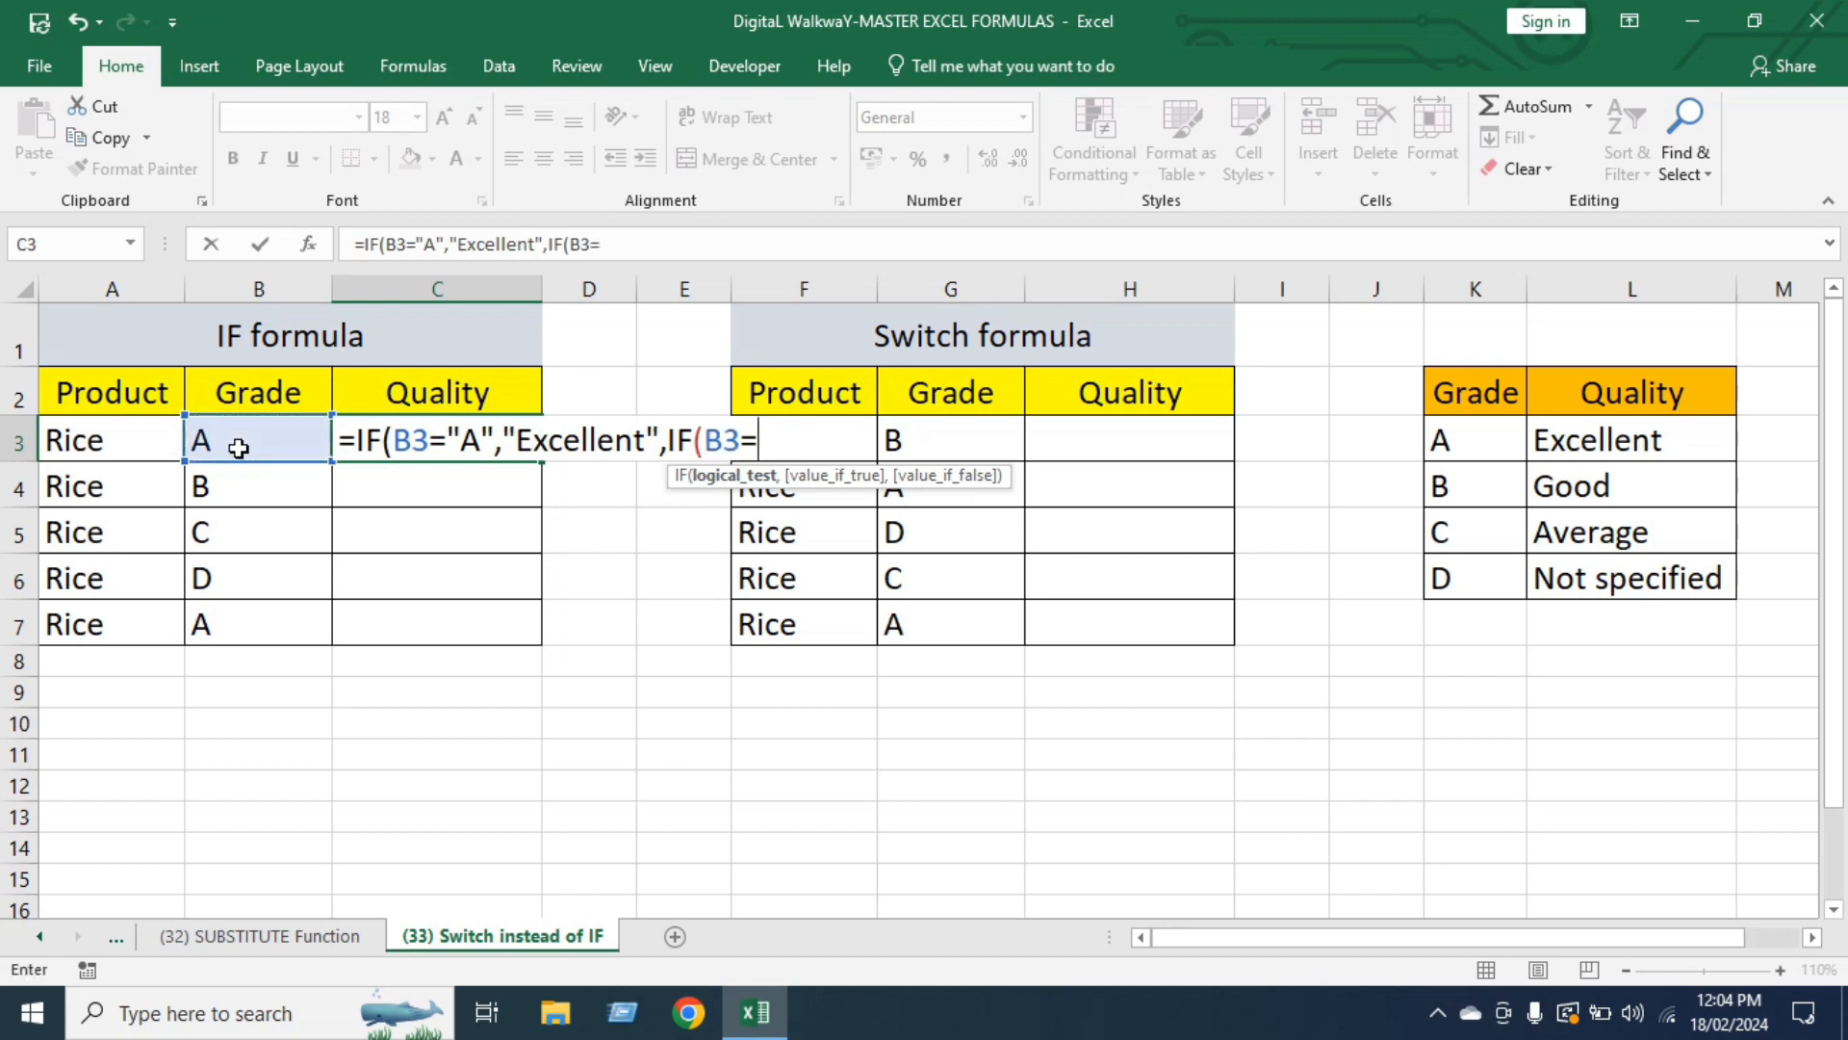
pyautogui.write('"B",')
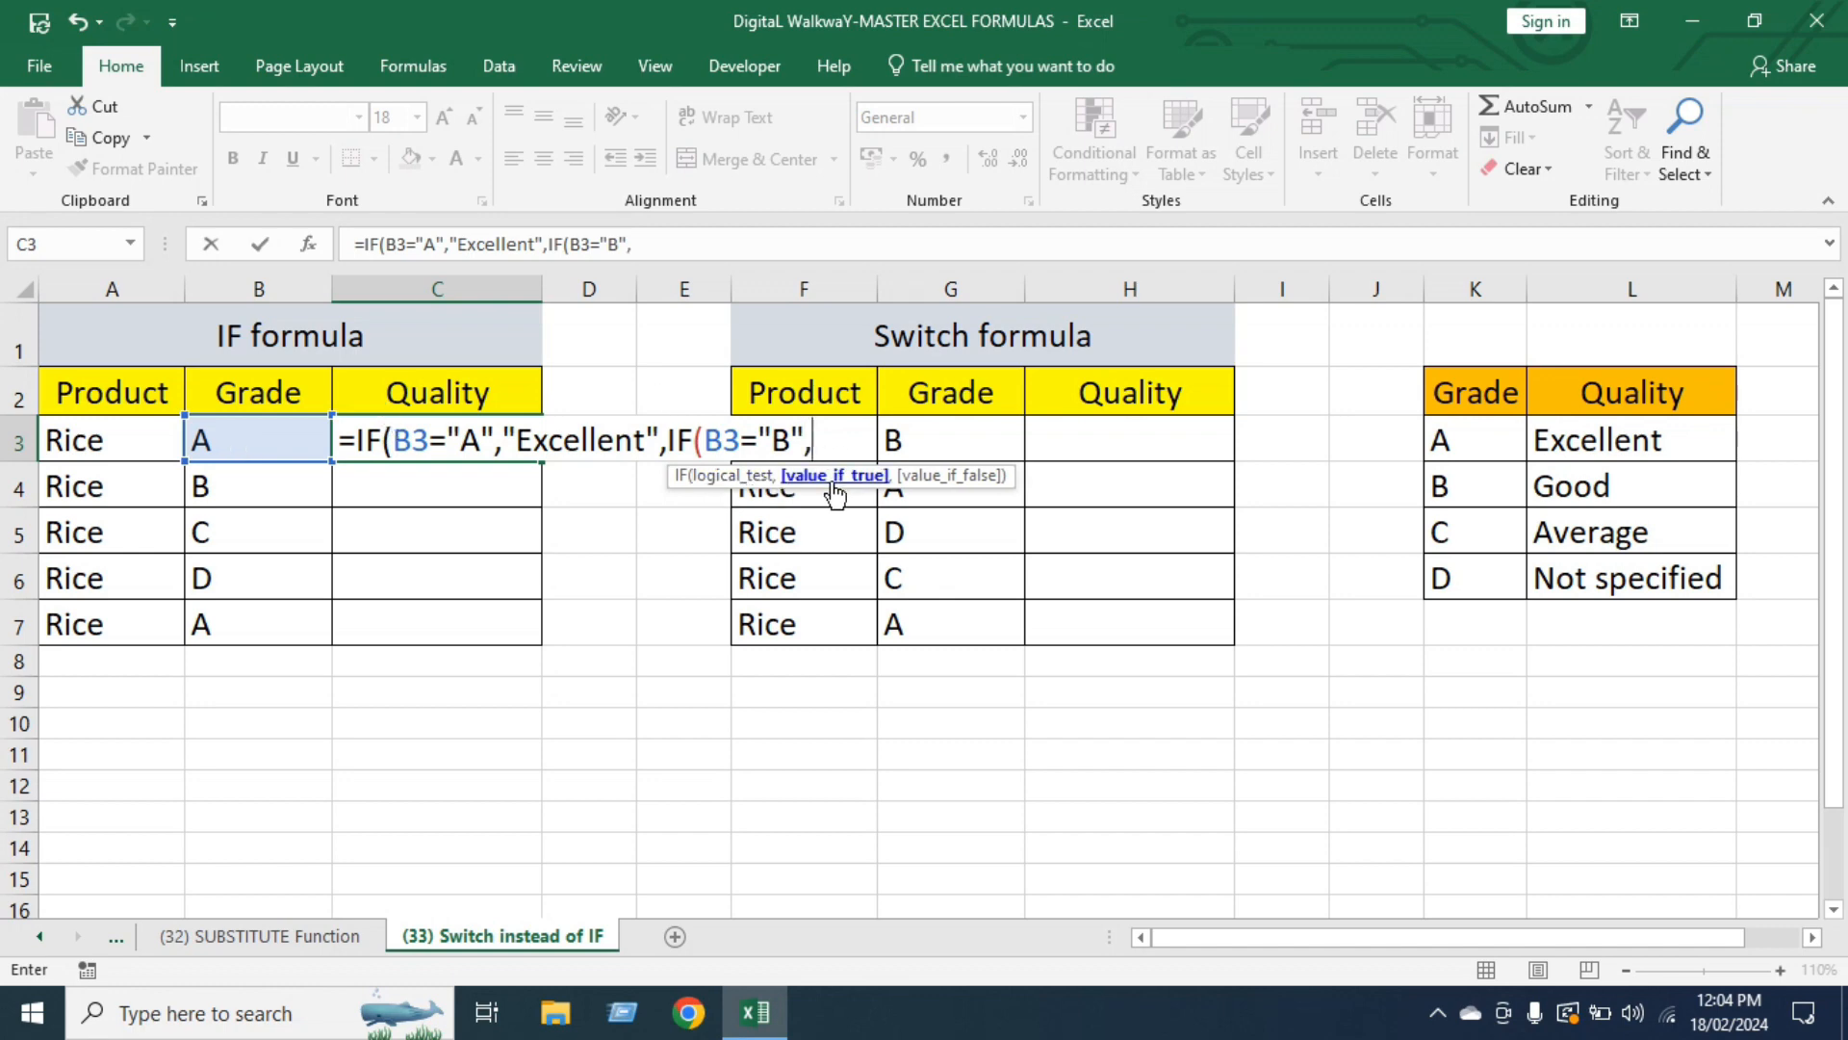
pyautogui.write('"')
pyautogui.write('Go')
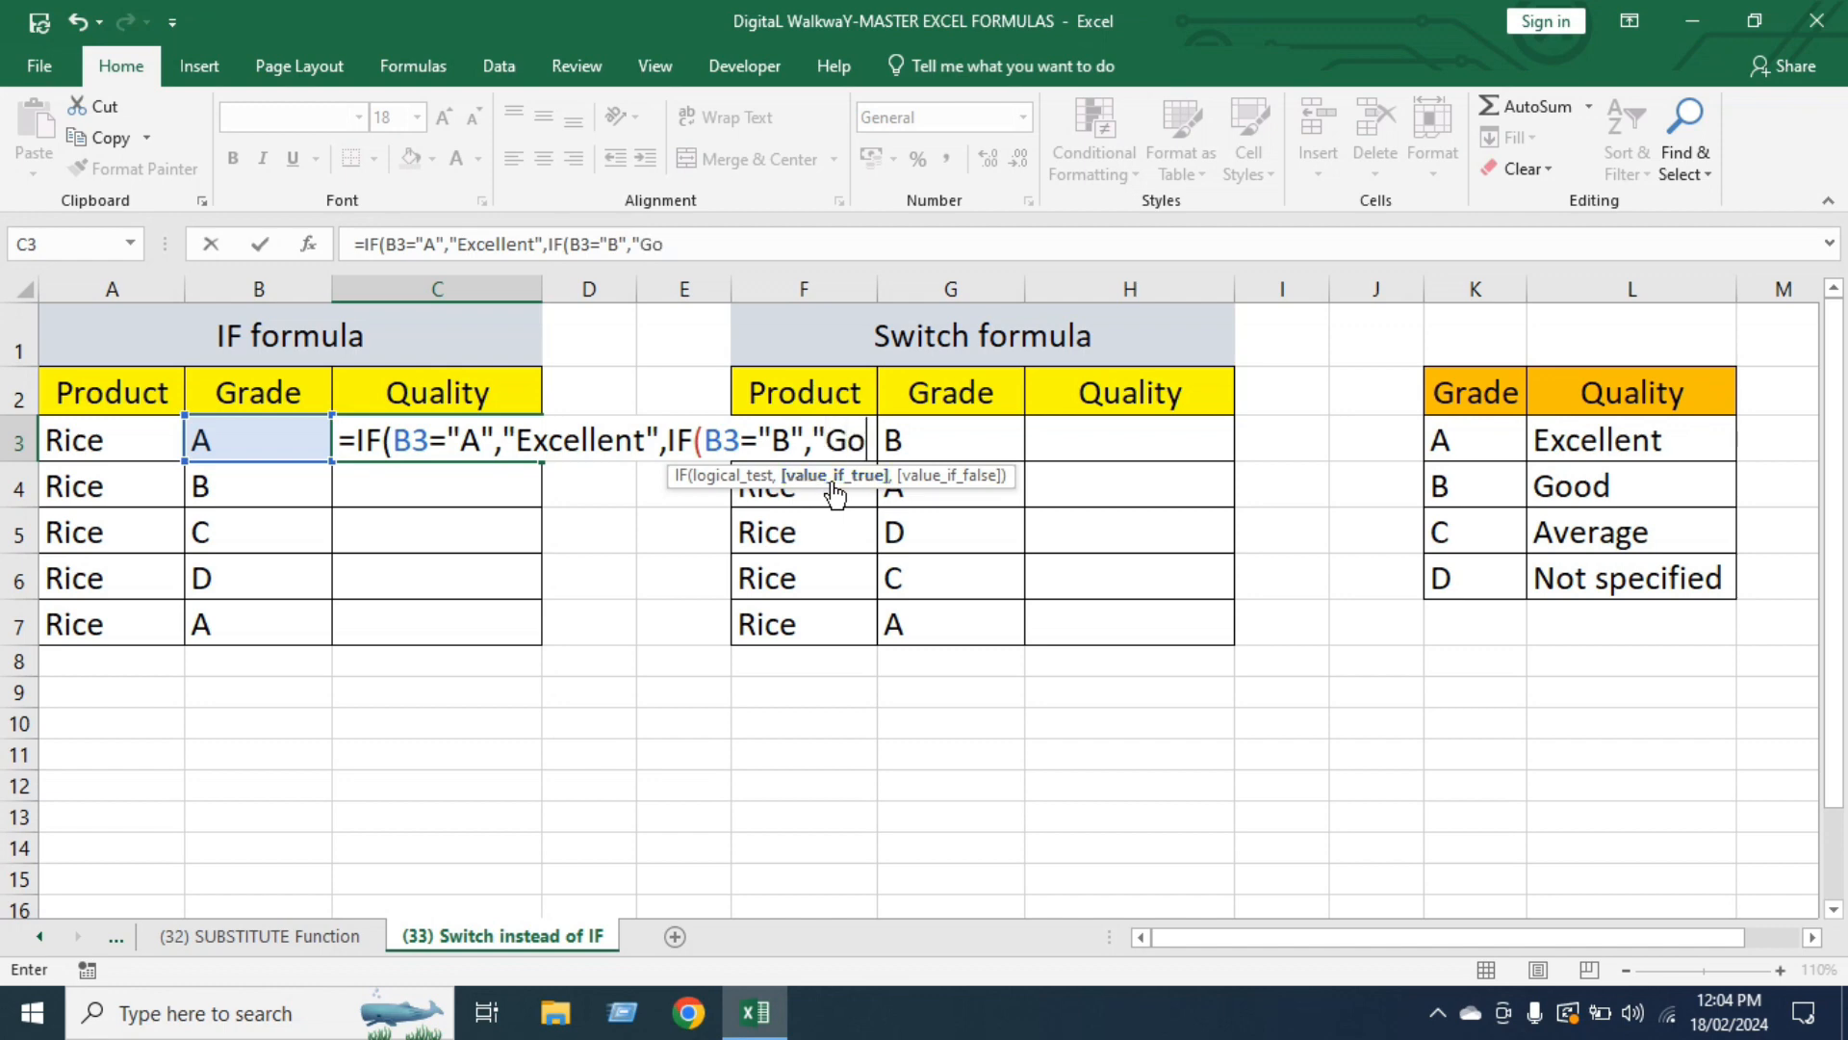
pyautogui.write('od",')
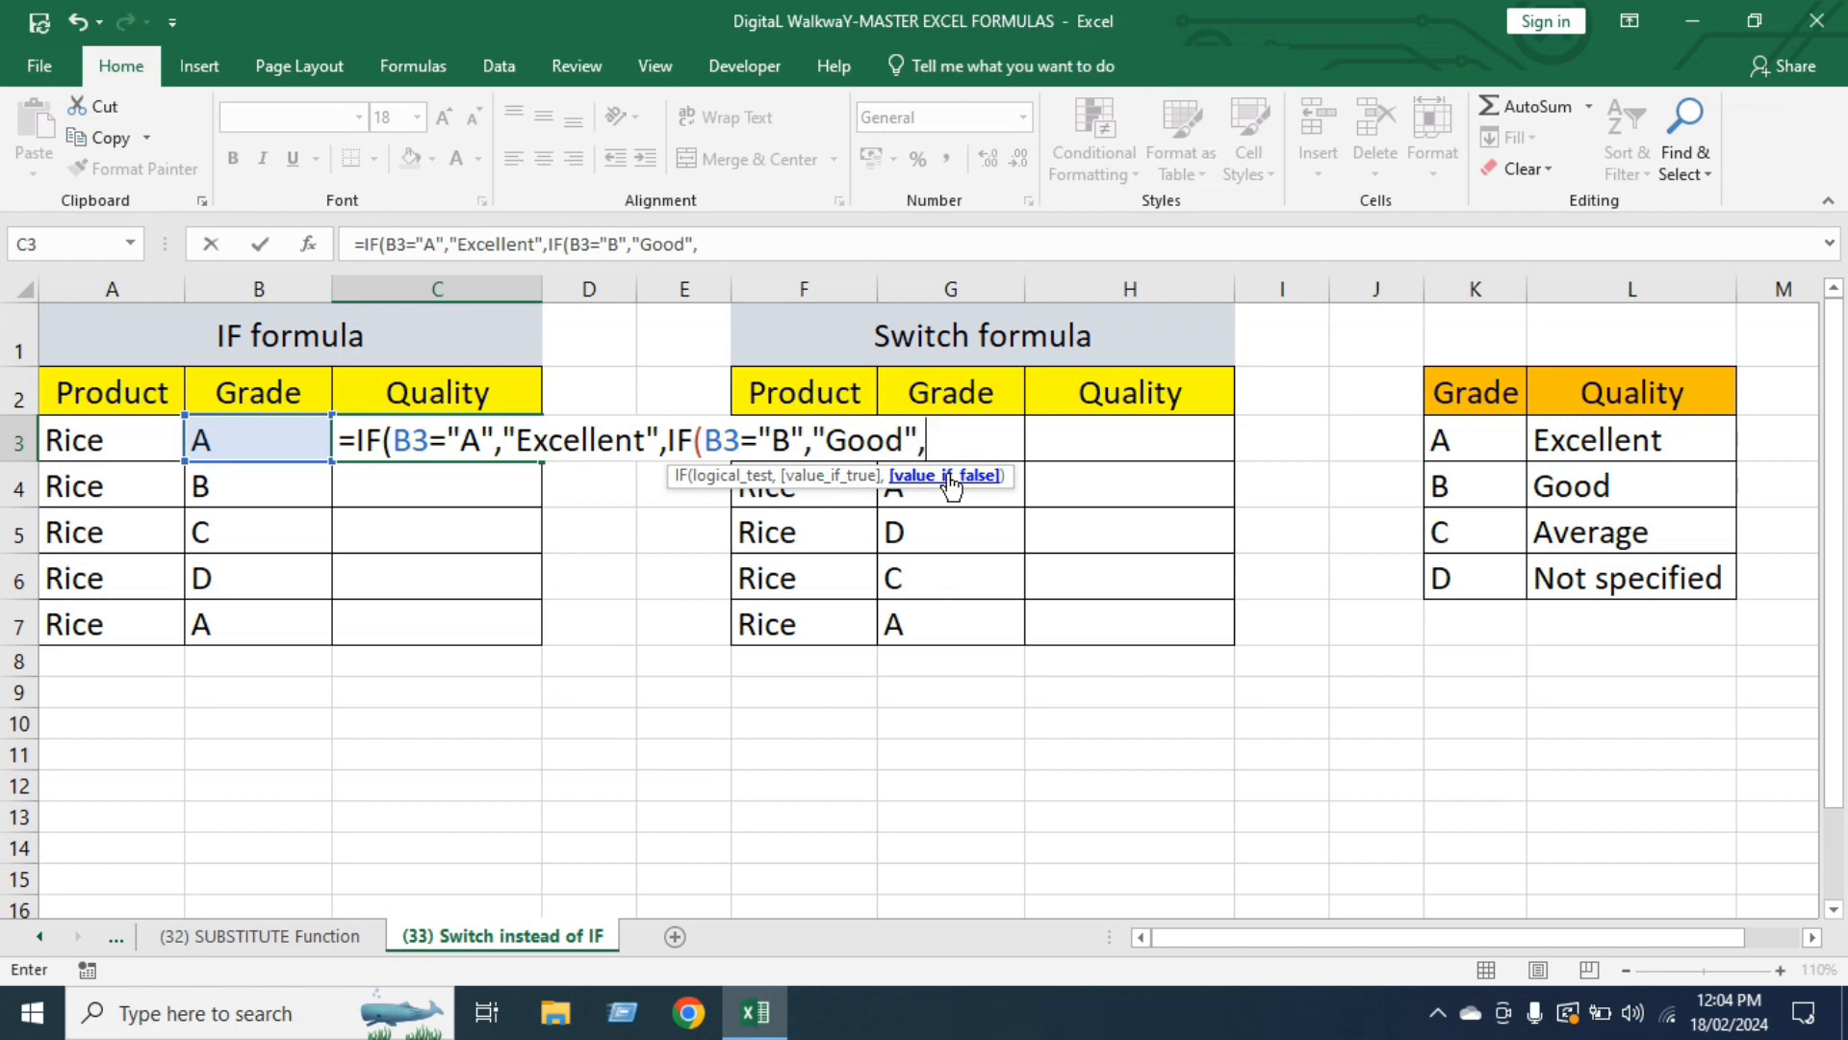
# Nest a third IF in the C3 formula, testing B3="C" and returning "Average".
pyautogui.write('if')
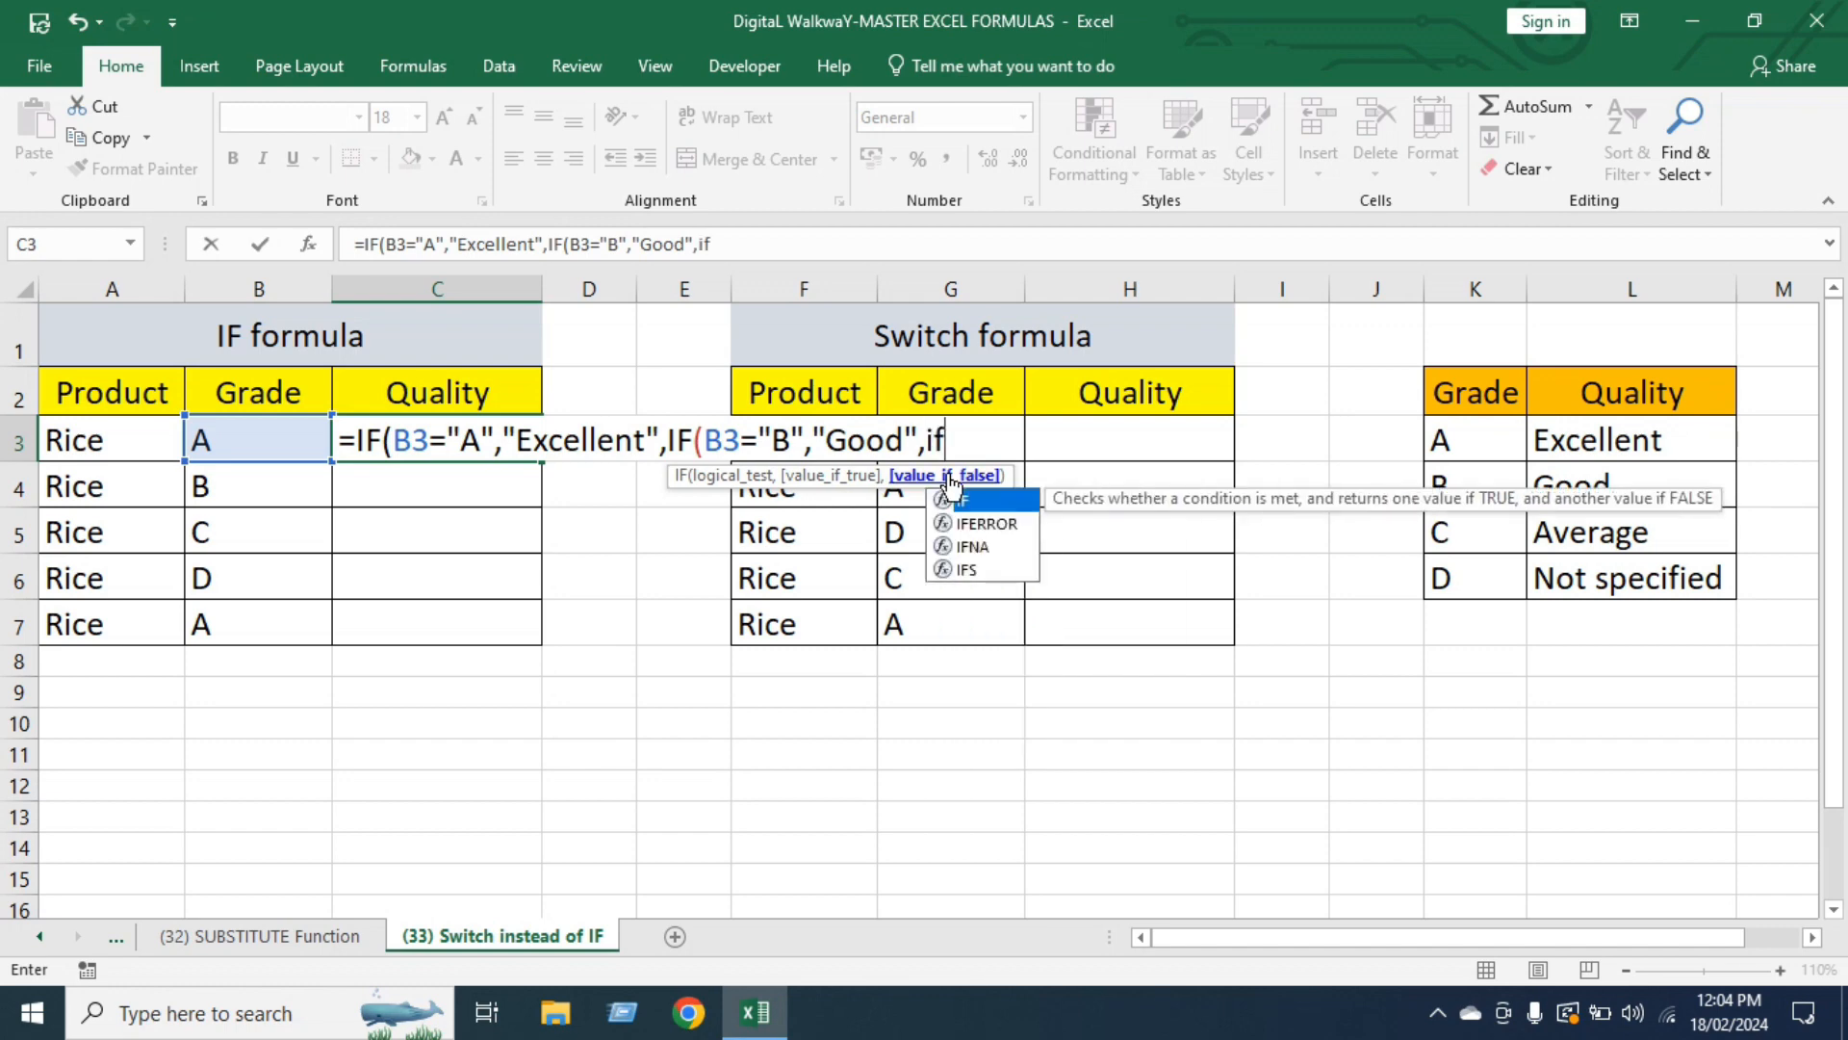
pyautogui.press('Tab')
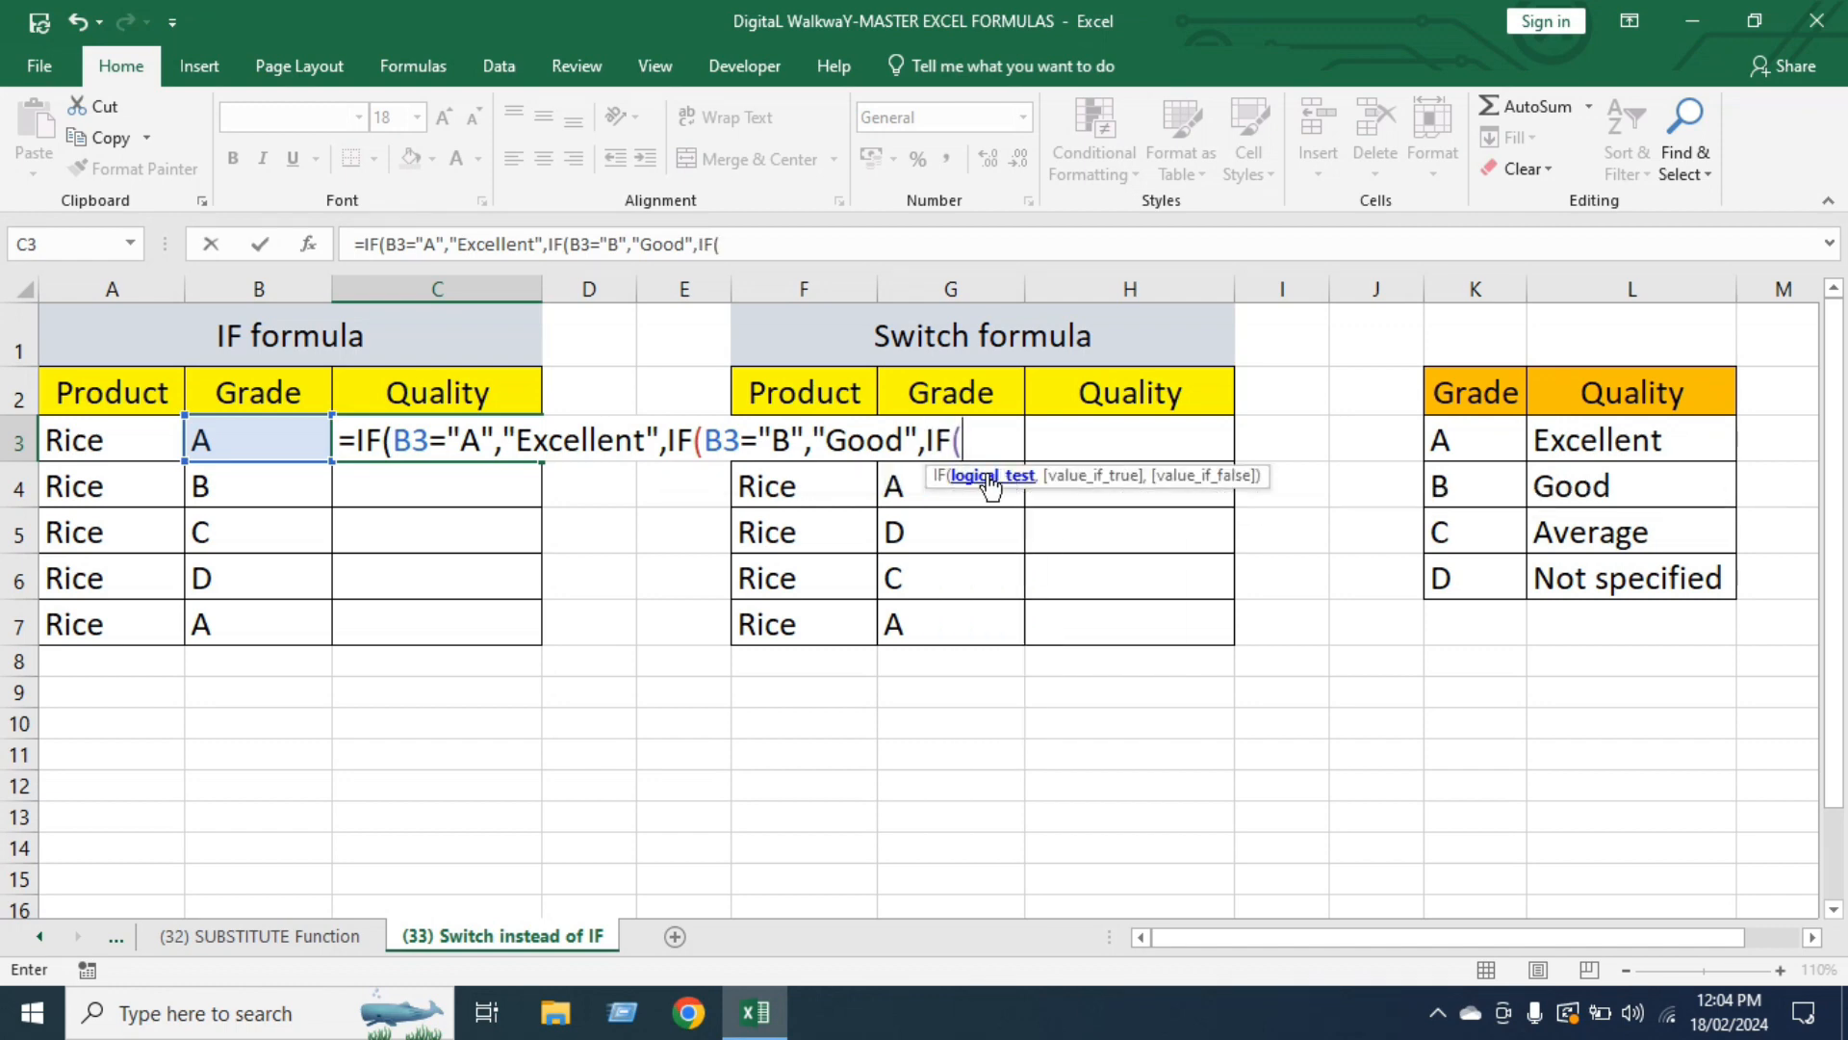
pyautogui.click(257, 431)
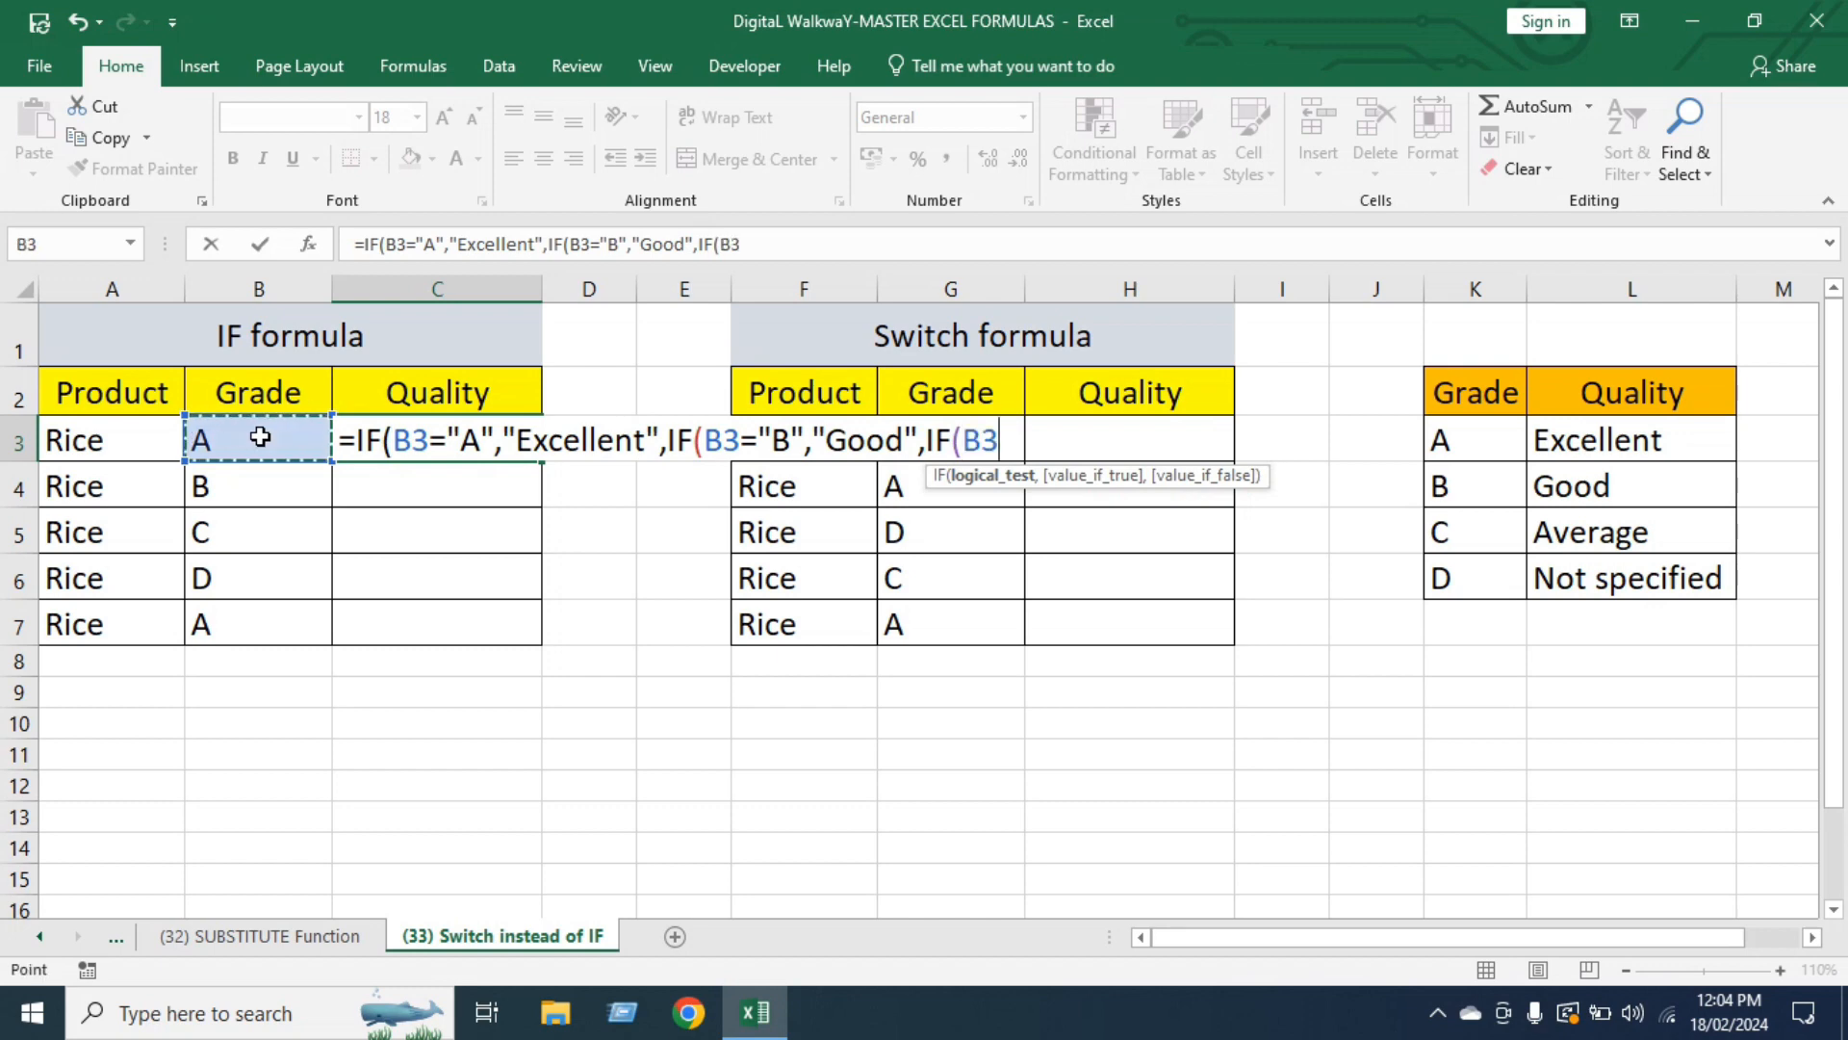
pyautogui.write('="')
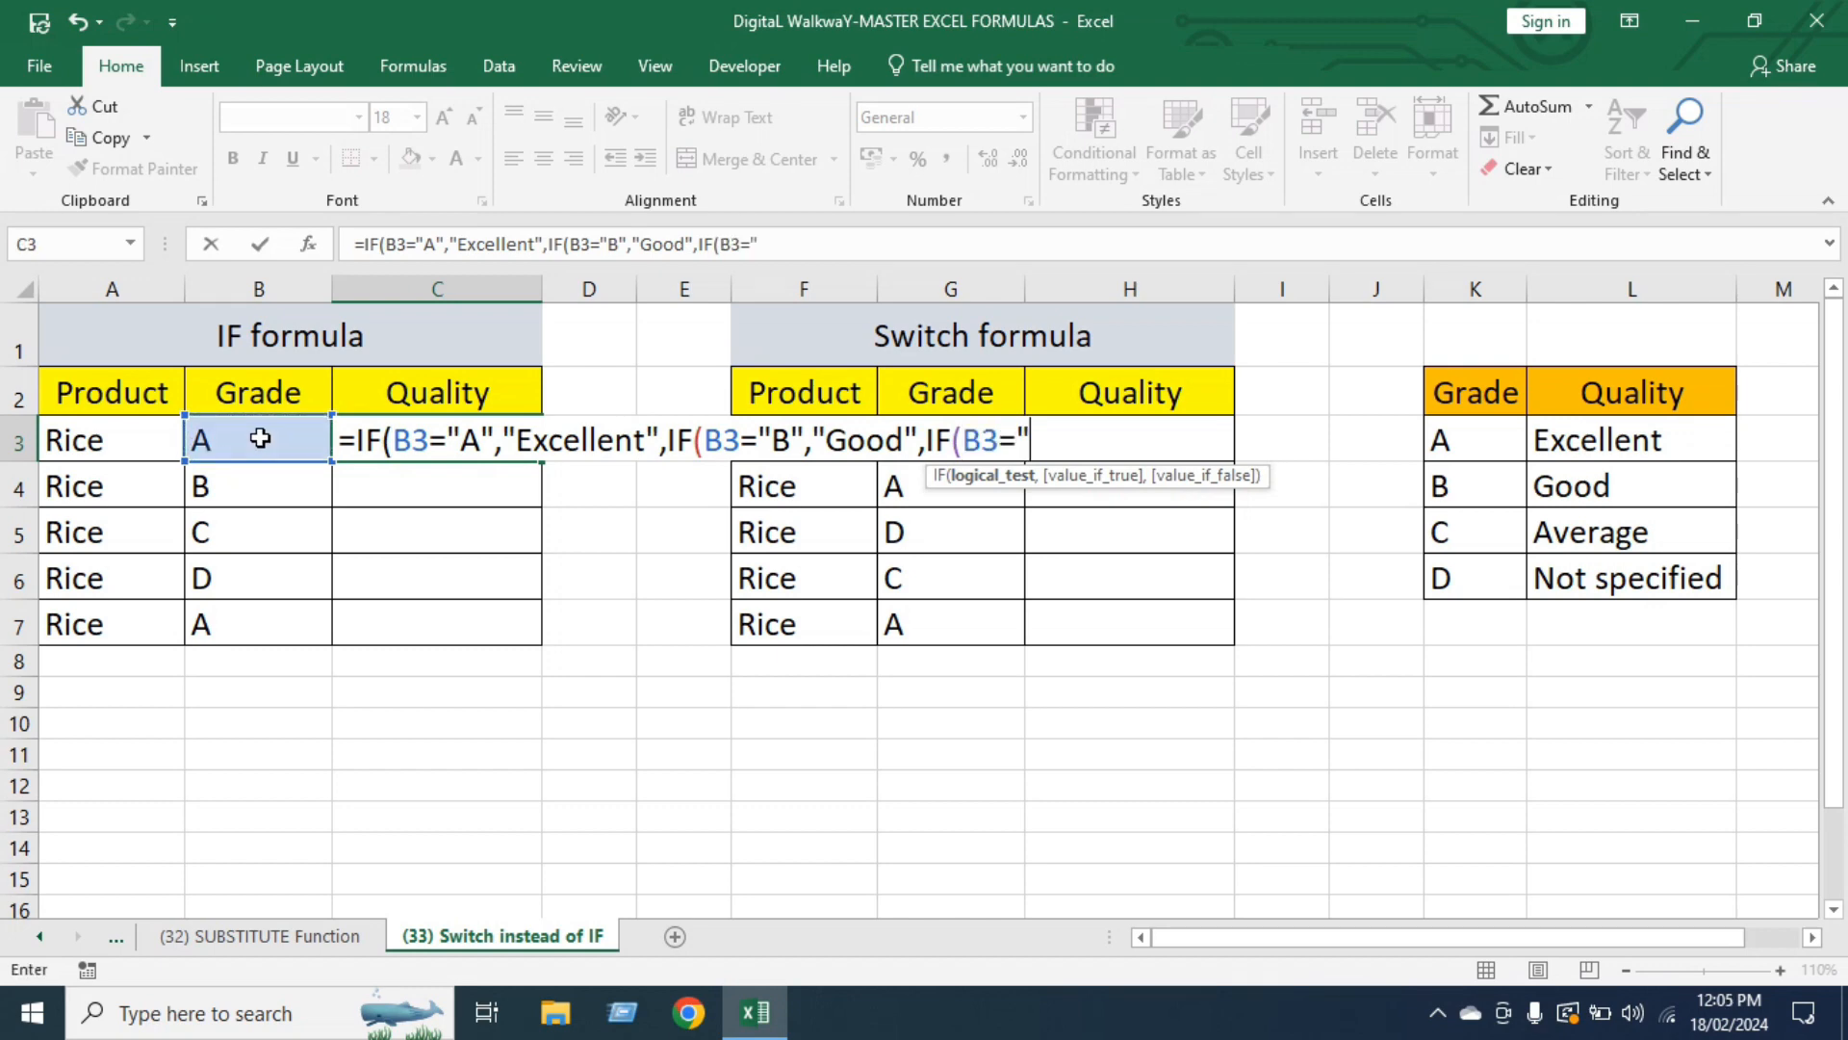
pyautogui.write('C",')
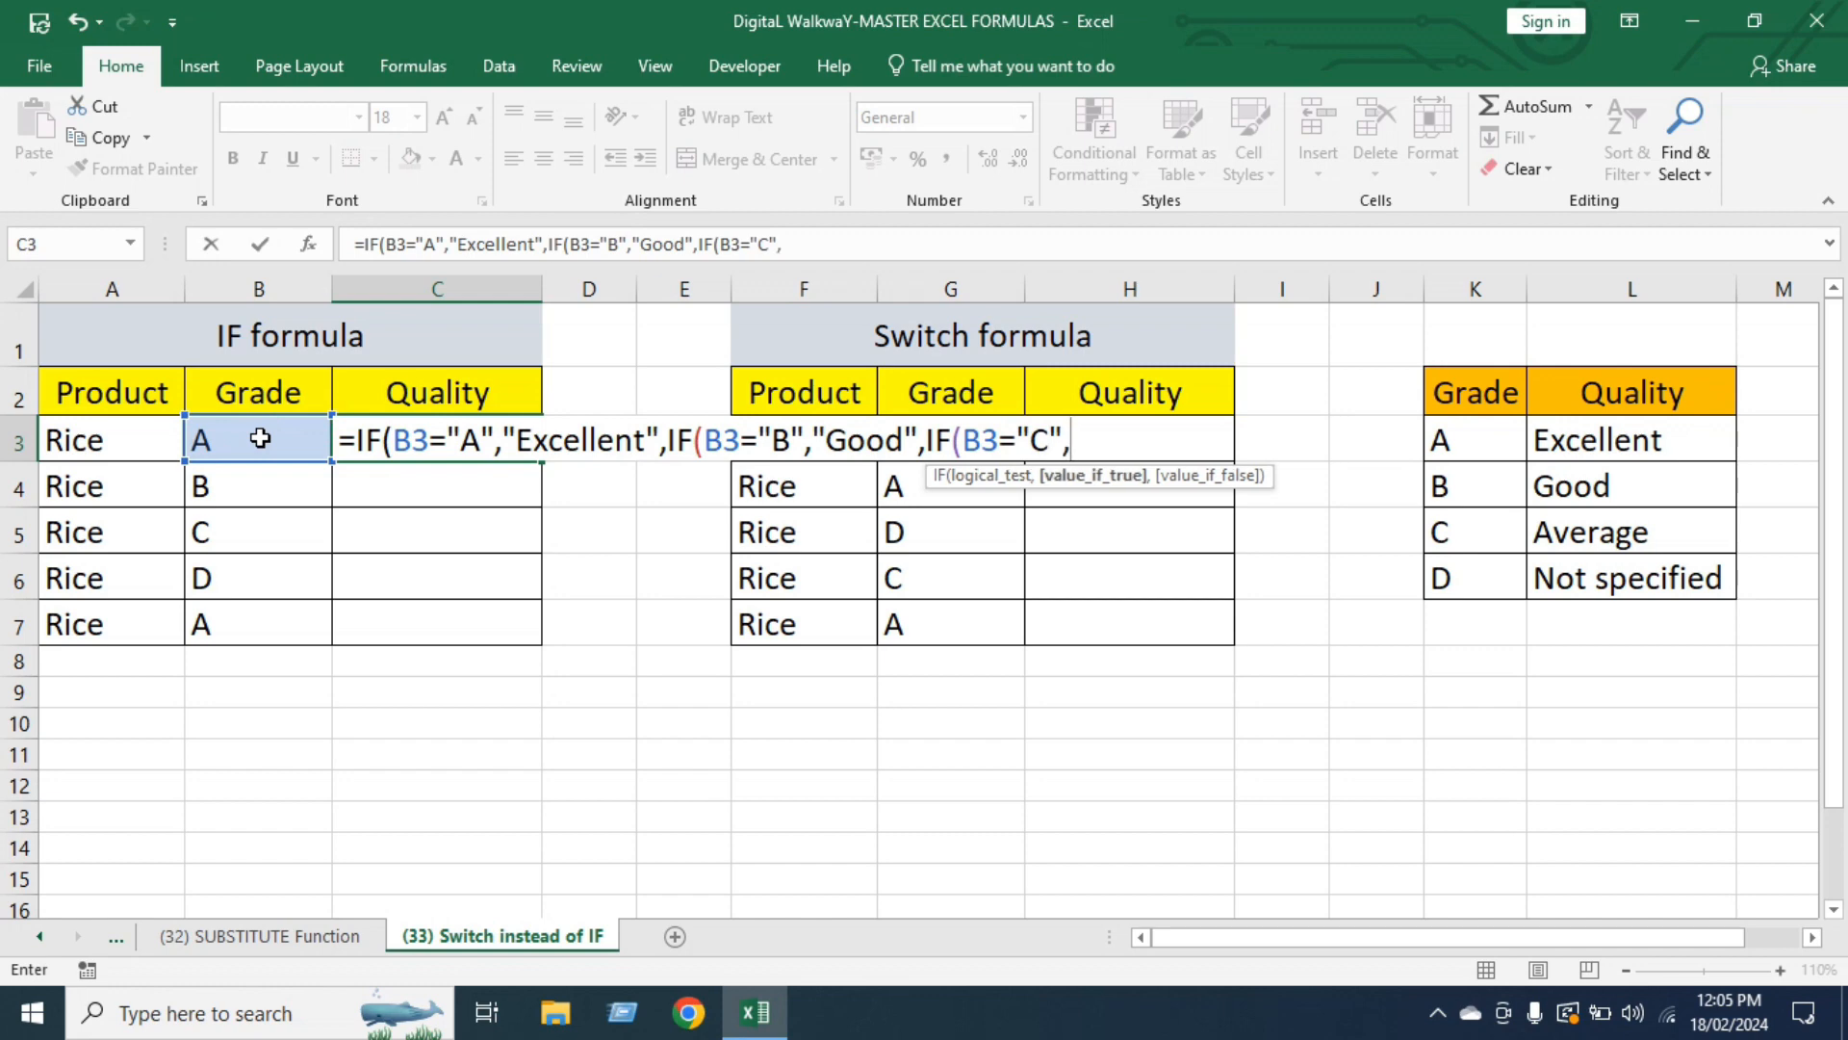
pyautogui.write('"Average')
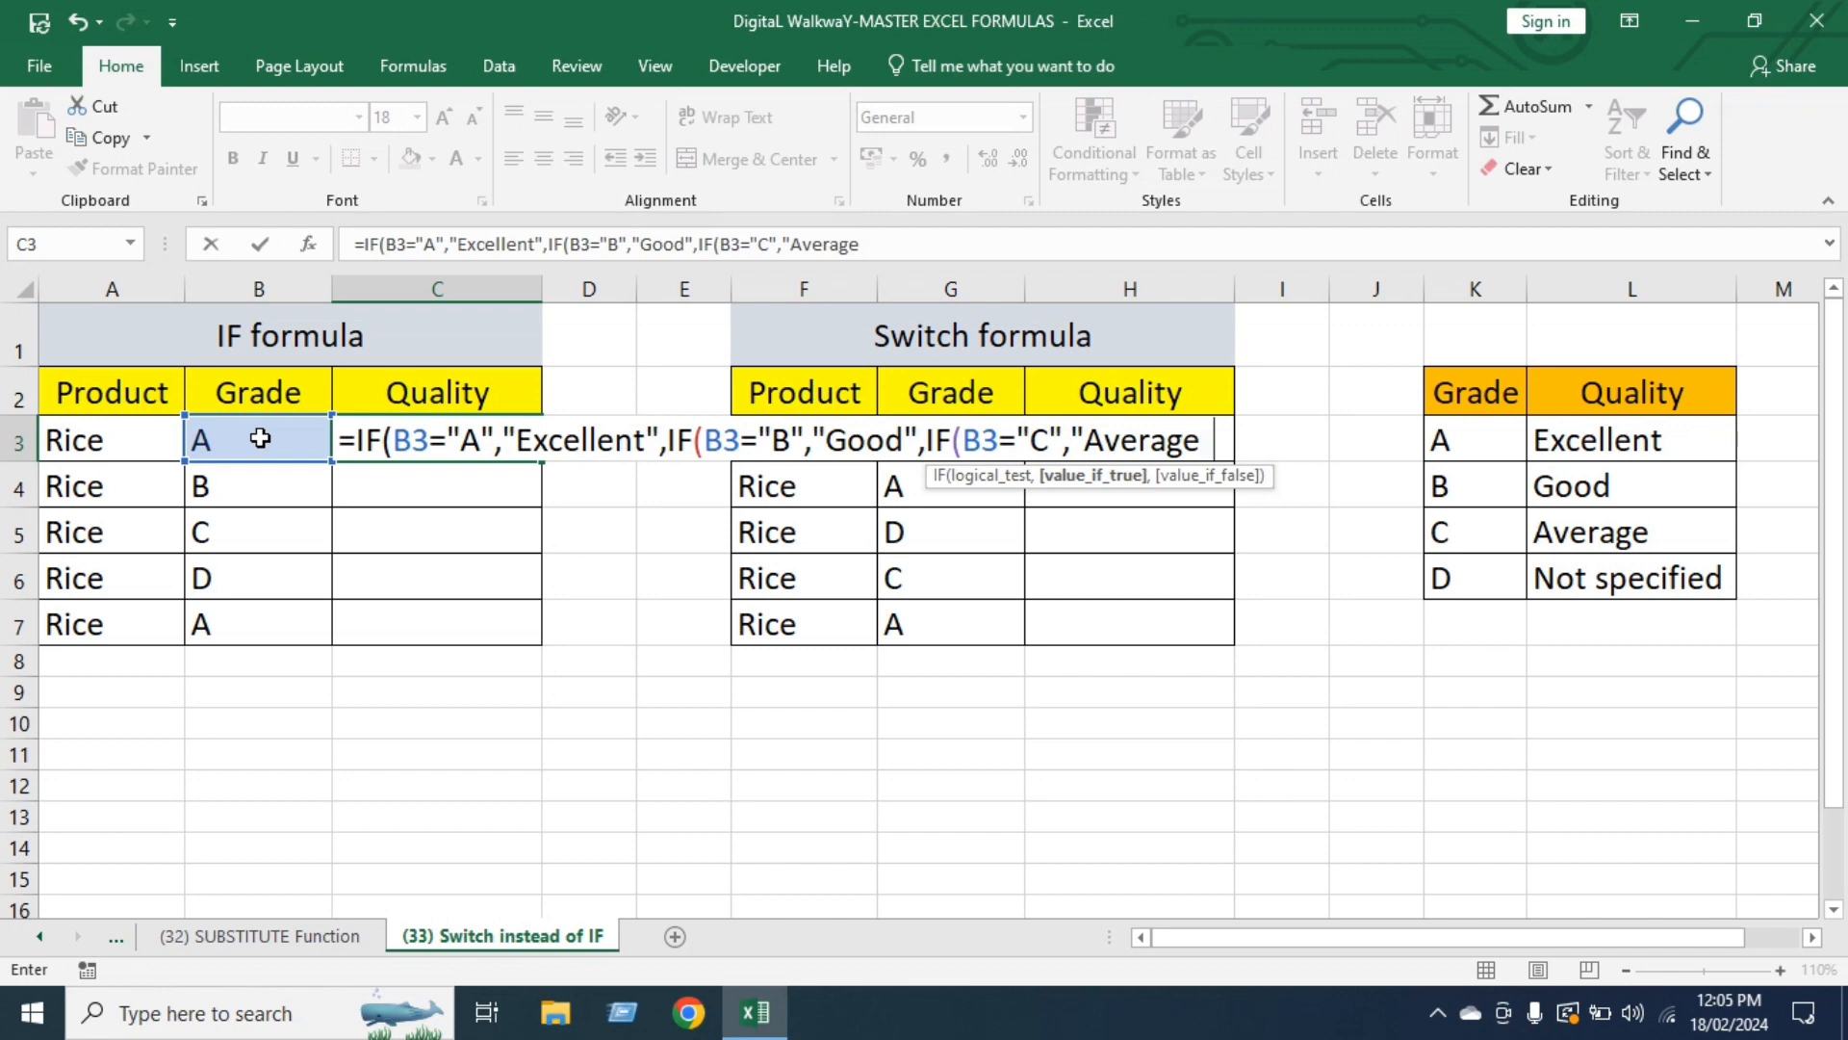
pyautogui.write('",')
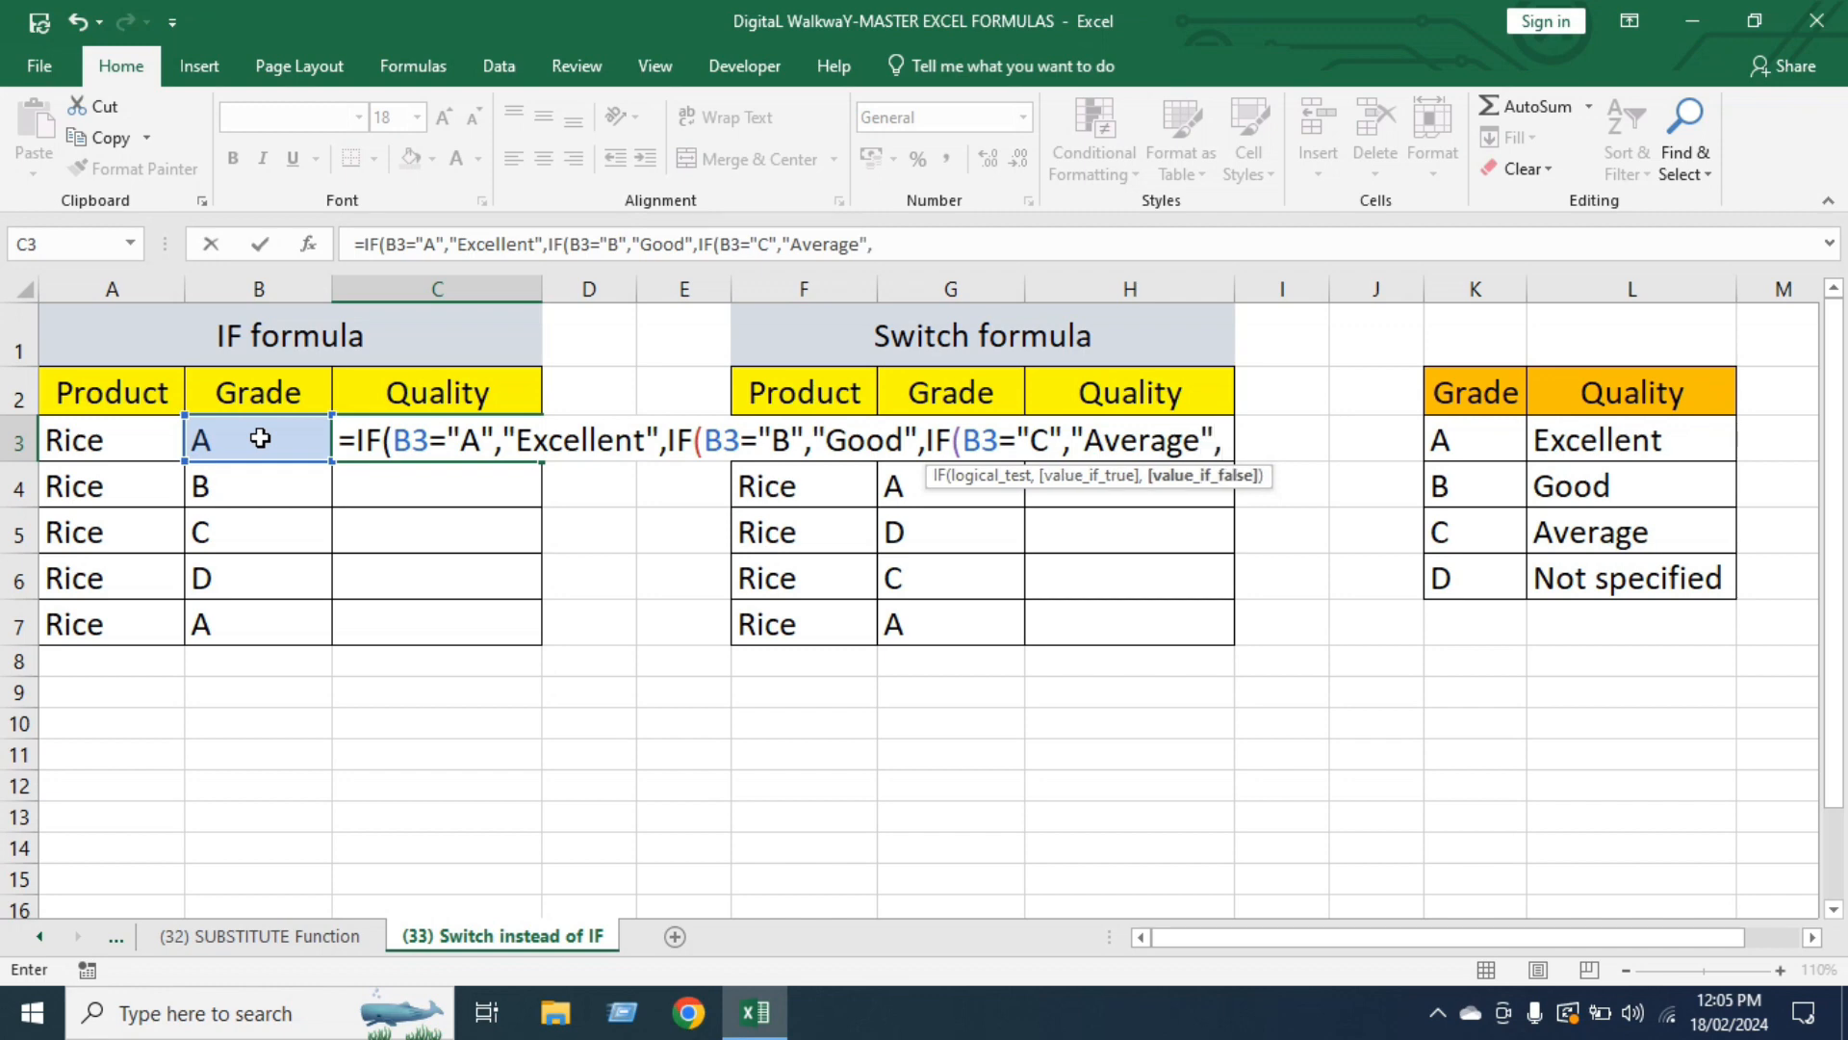
# Nest a fourth IF in the C3 formula, testing B3="D" and returning "Not specified".
pyautogui.write('if')
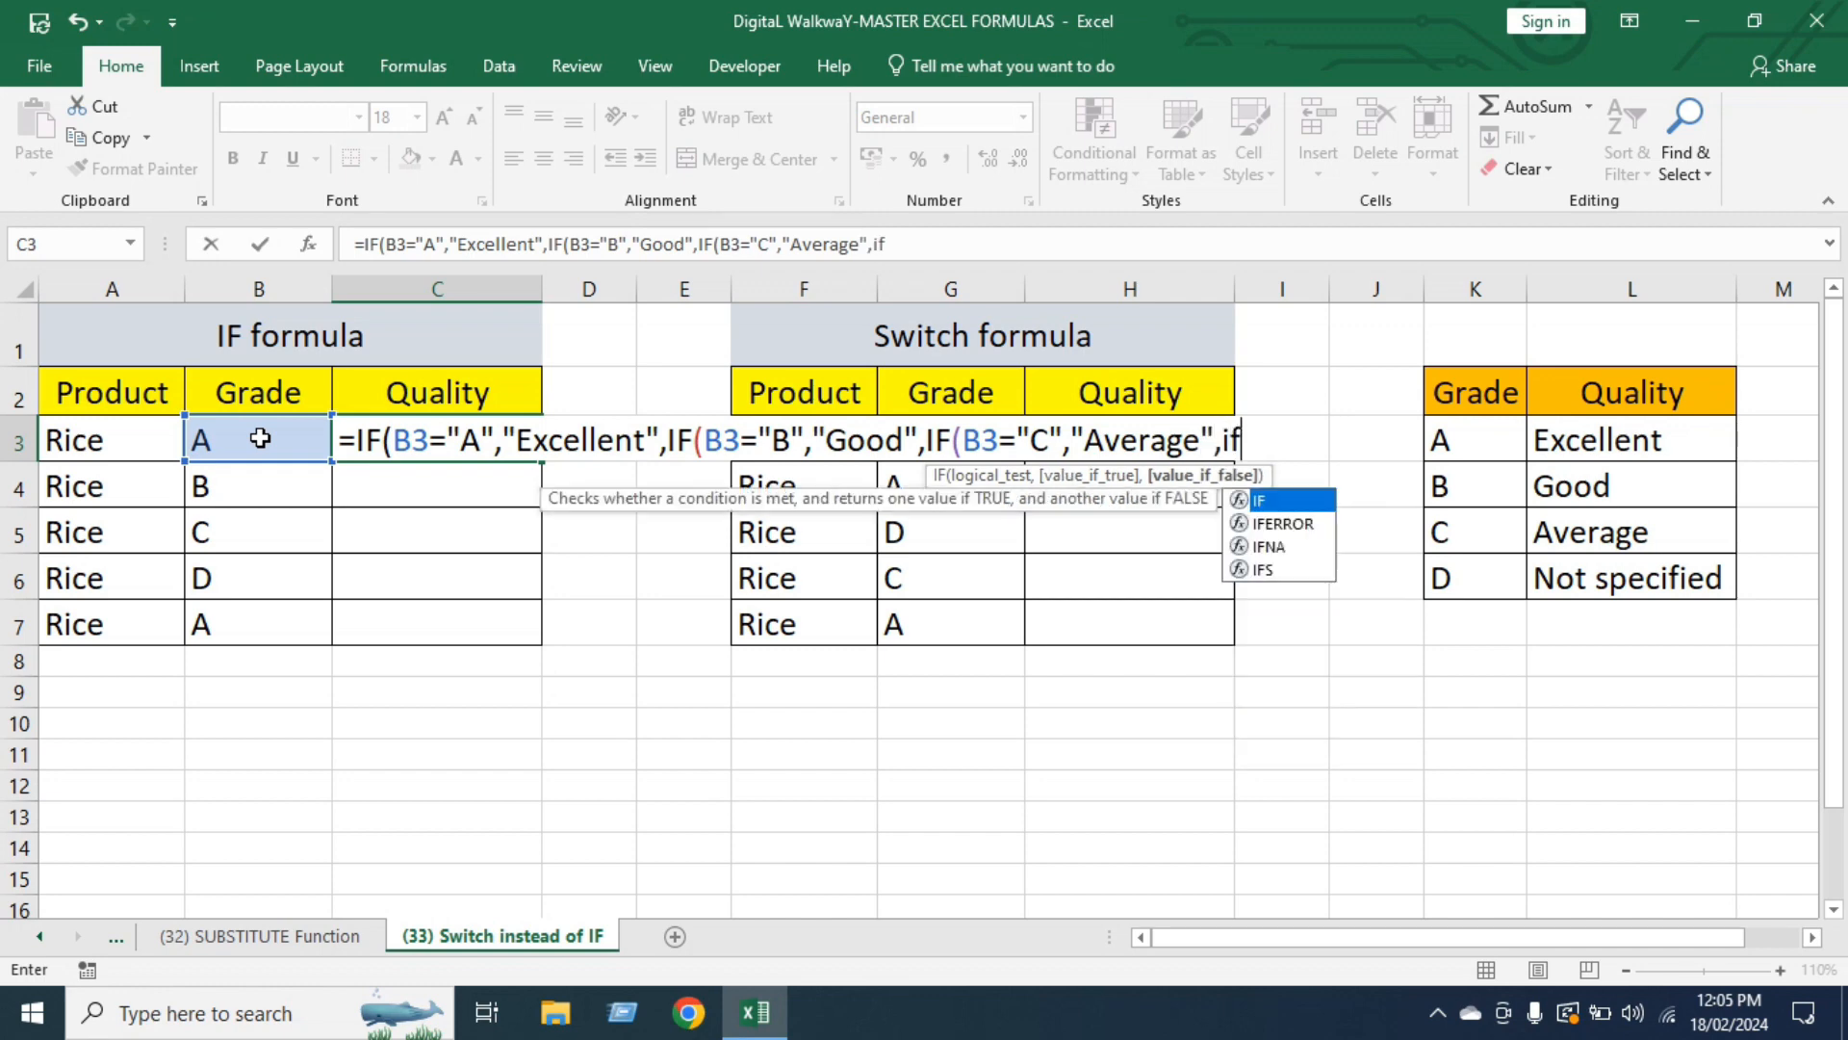
pyautogui.press('Tab')
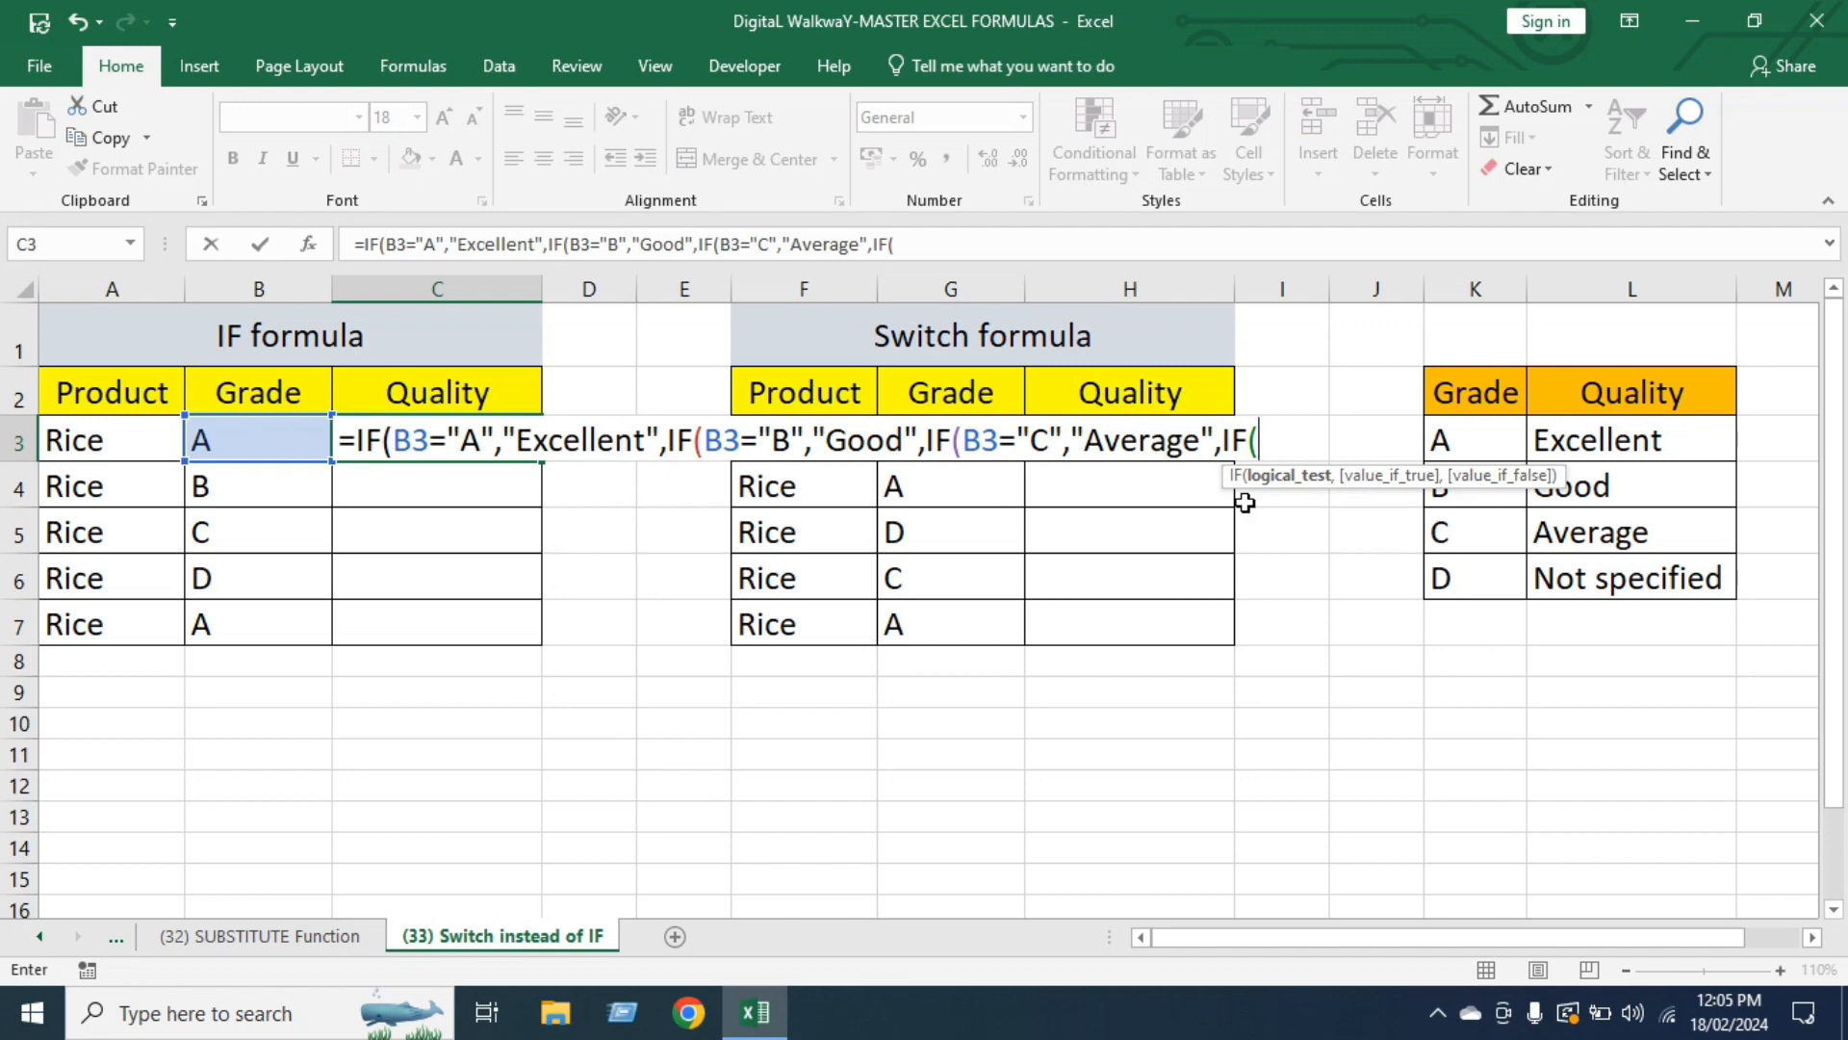
pyautogui.click(286, 439)
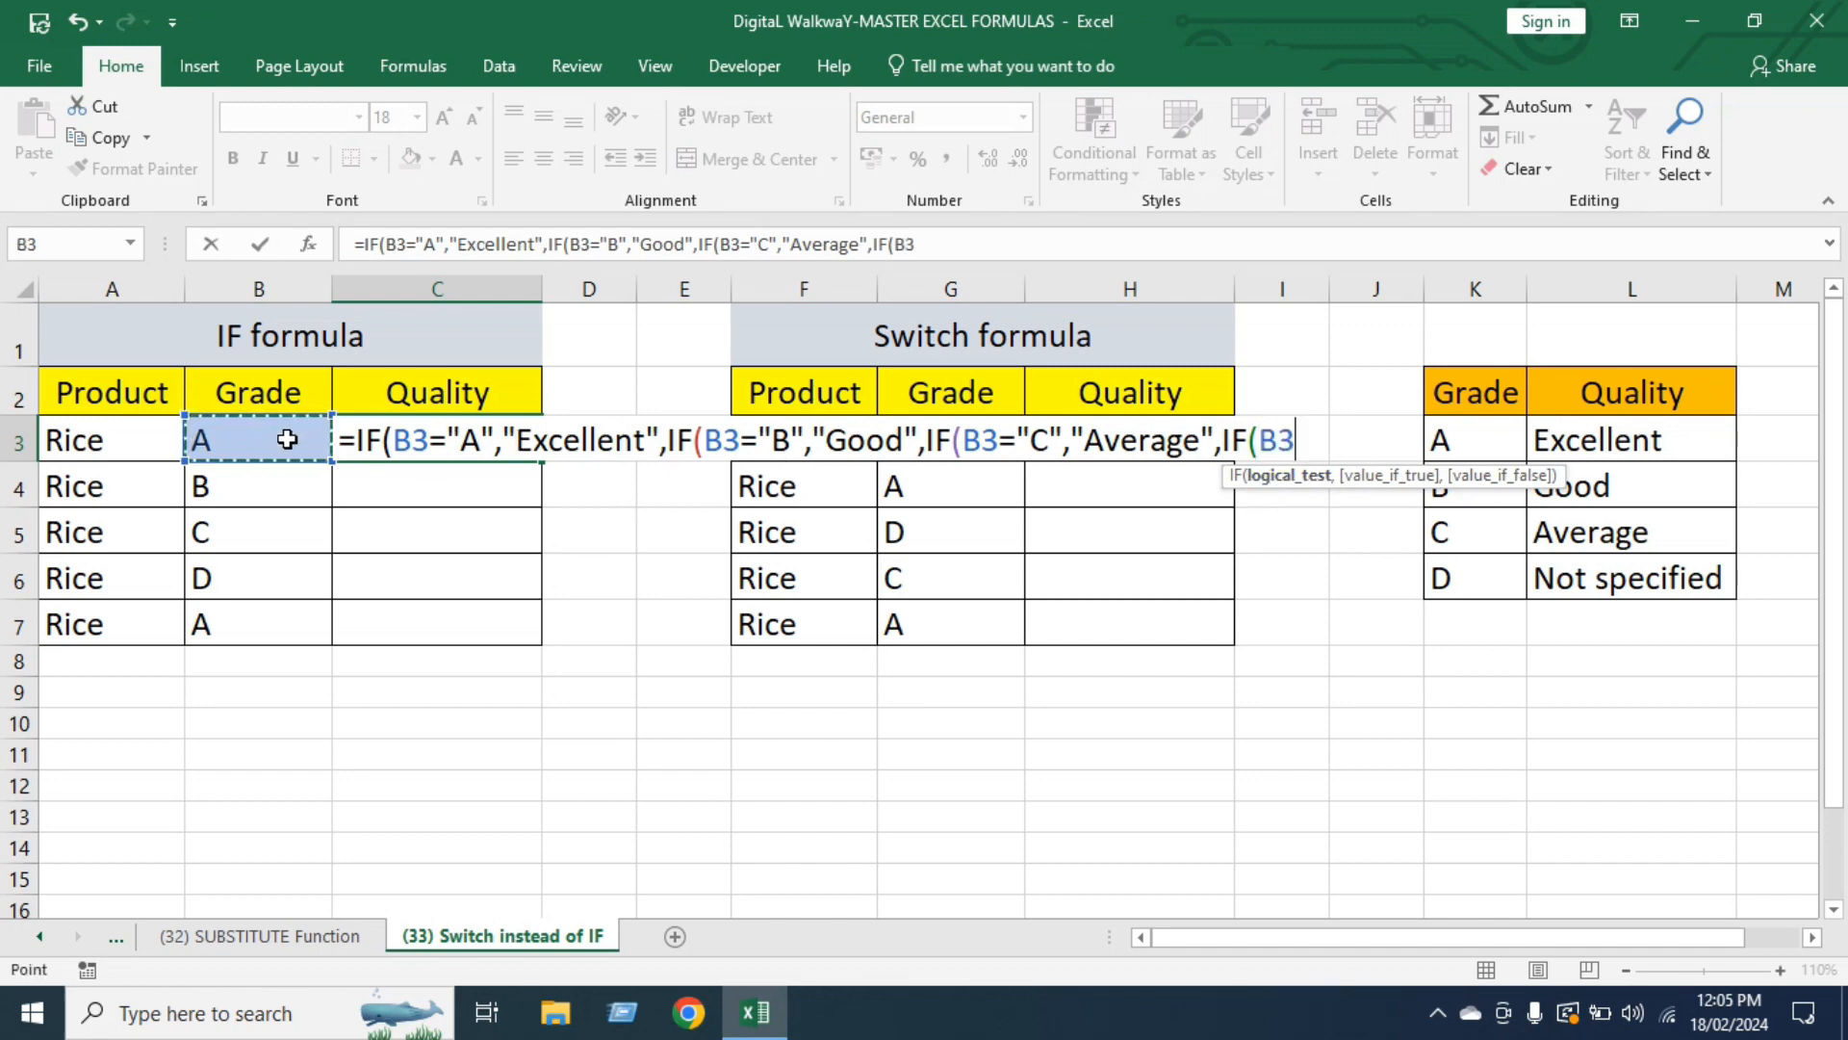
pyautogui.write('="D",')
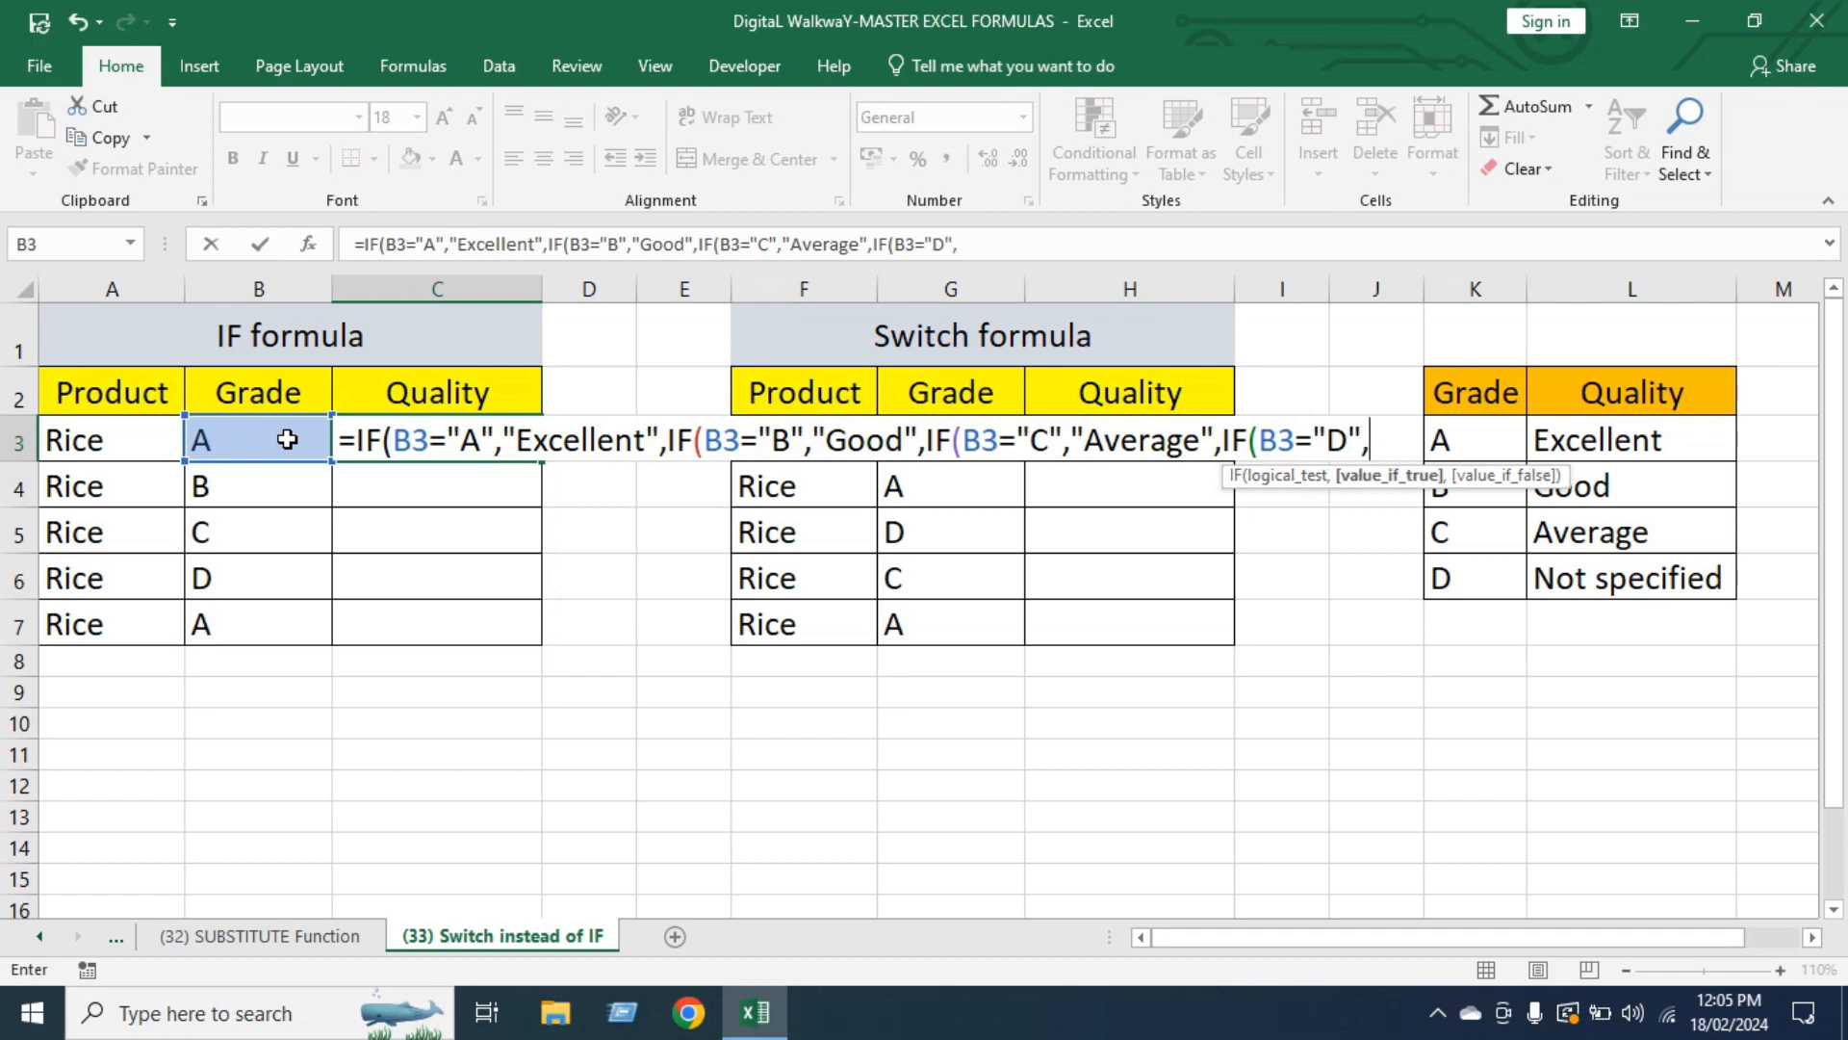
pyautogui.write('"Not specified"')
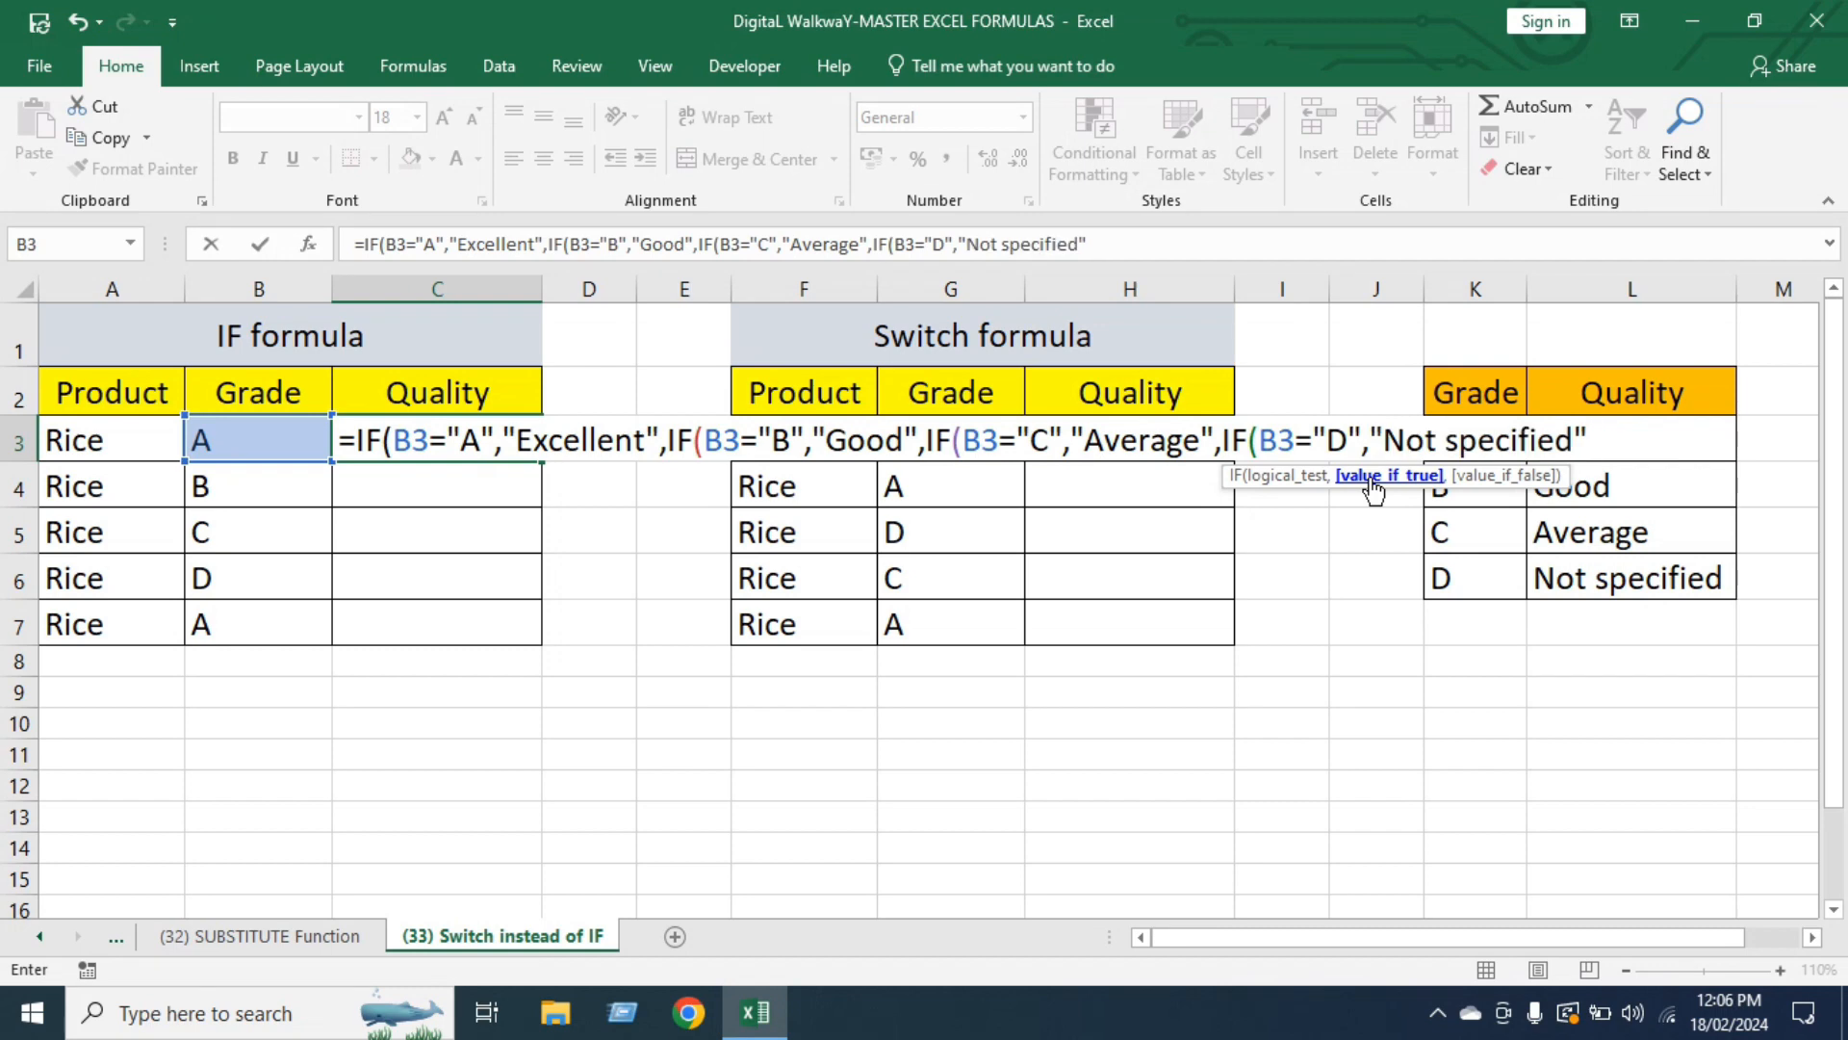
# Complete the C3 formula with empty text as the last IF's false value, accepting the closing-parenthesis correction.
pyautogui.write(',')
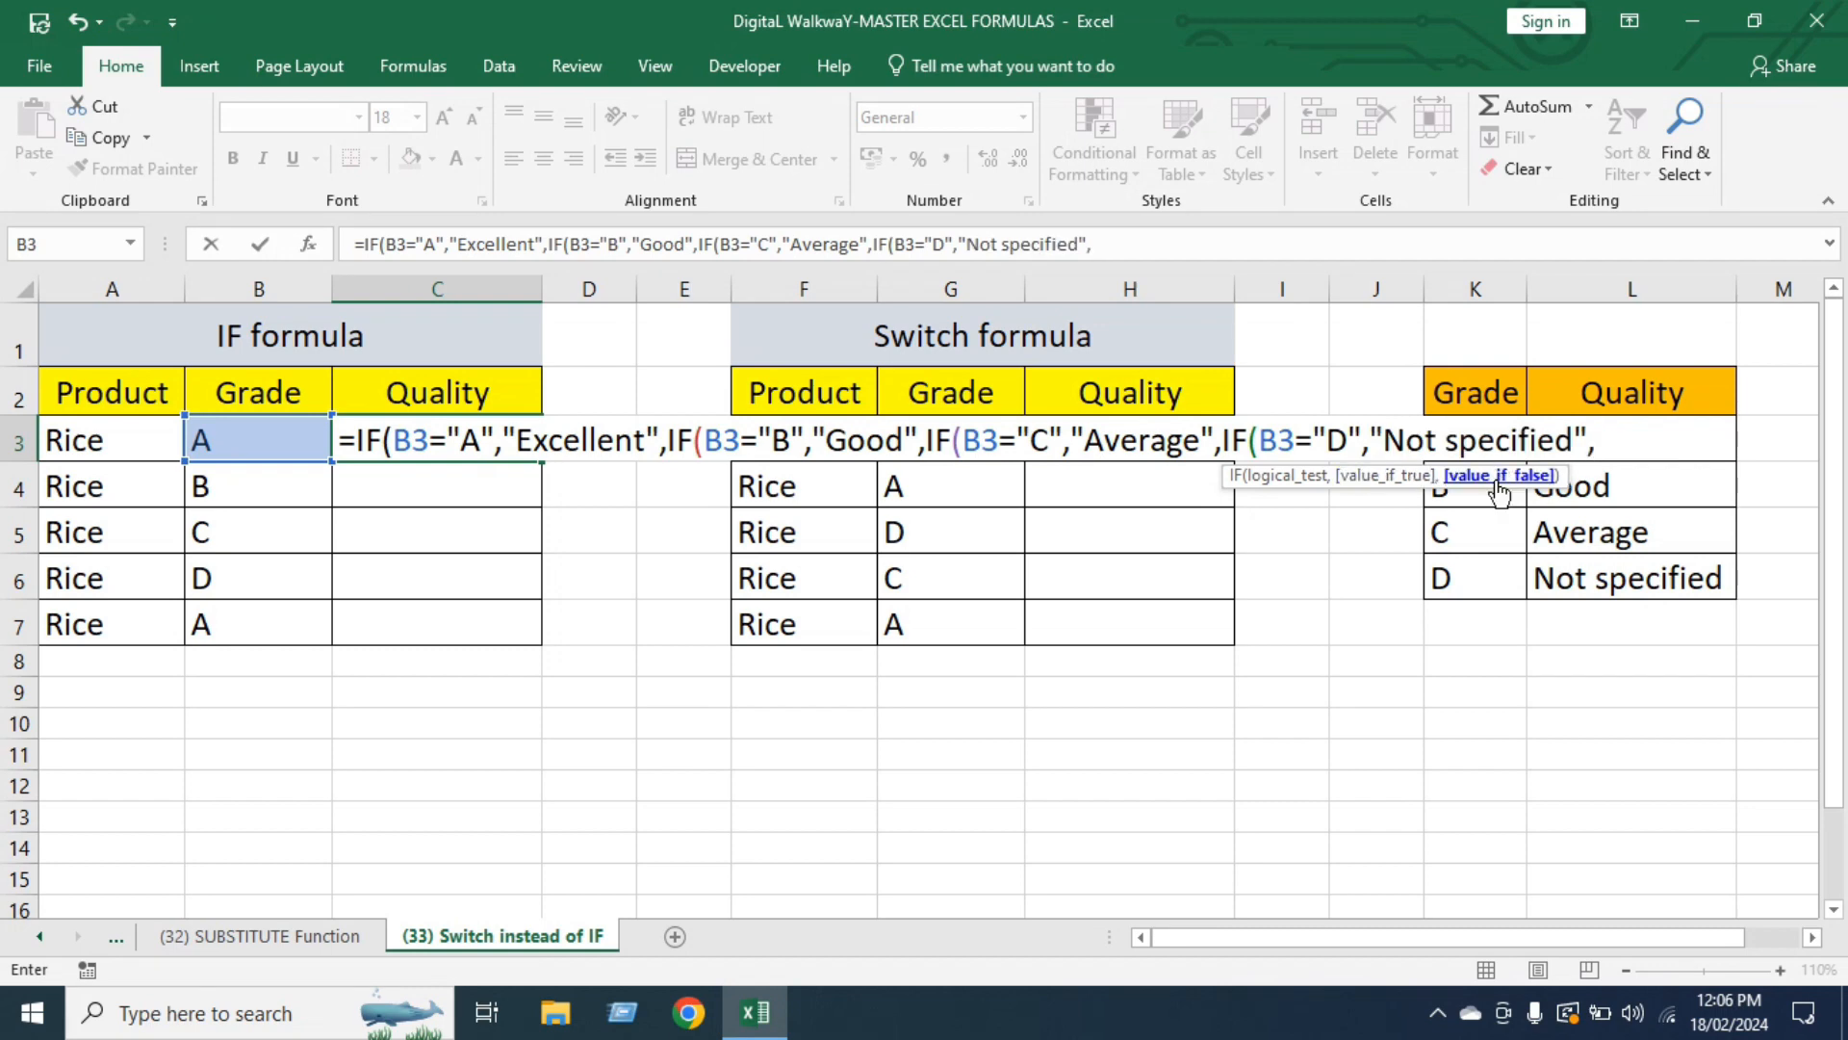
pyautogui.write('""')
pyautogui.write(')')
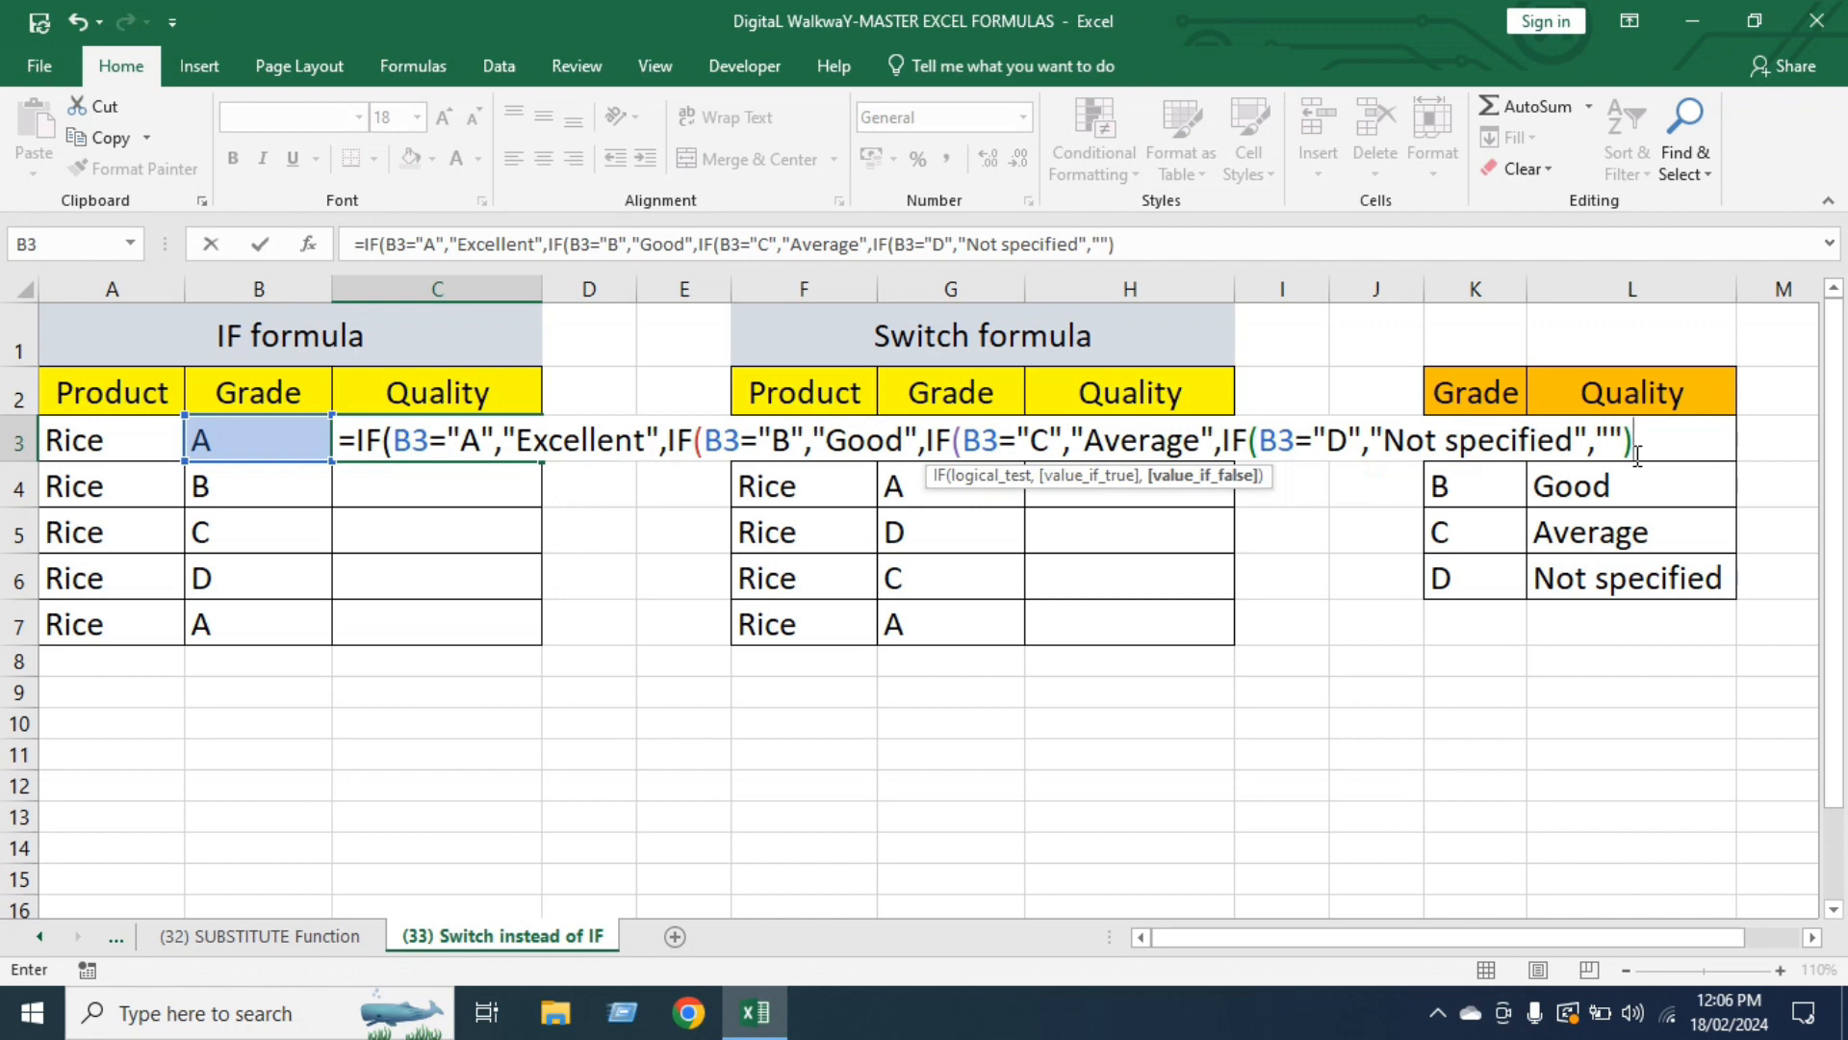
pyautogui.press('Return')
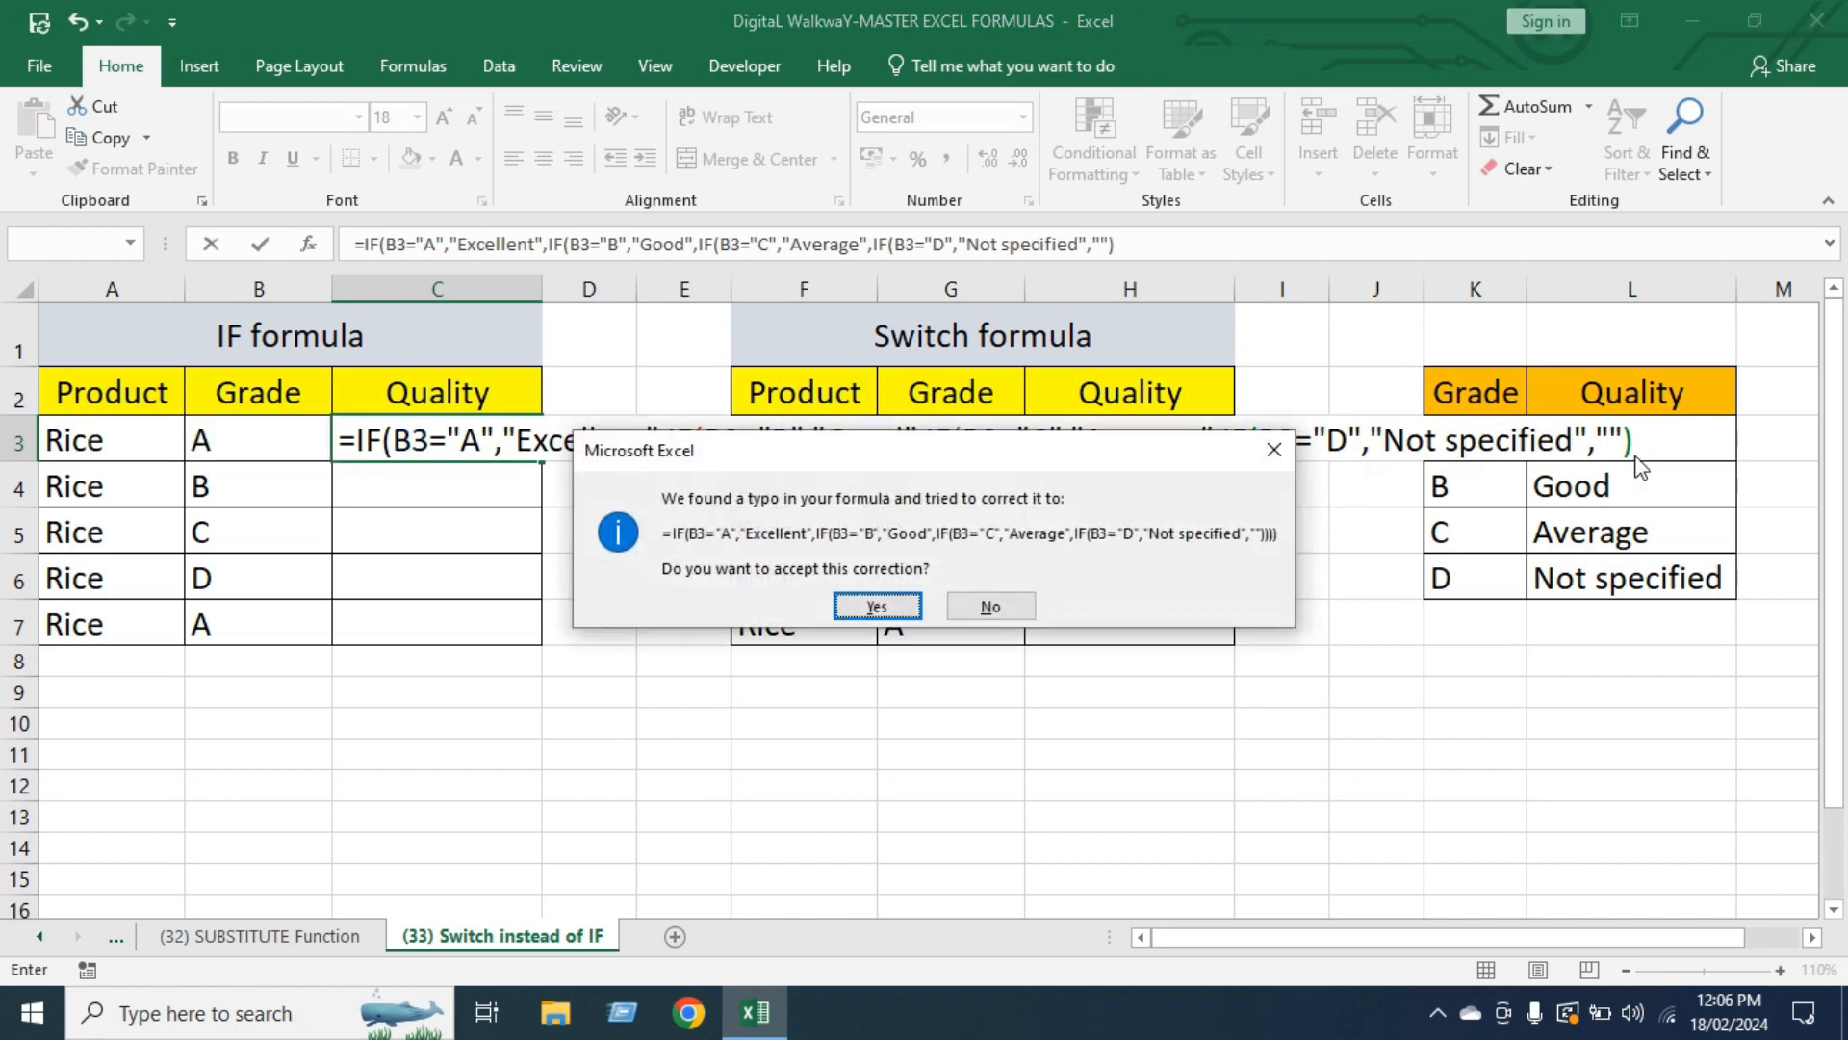
pyautogui.press('Return')
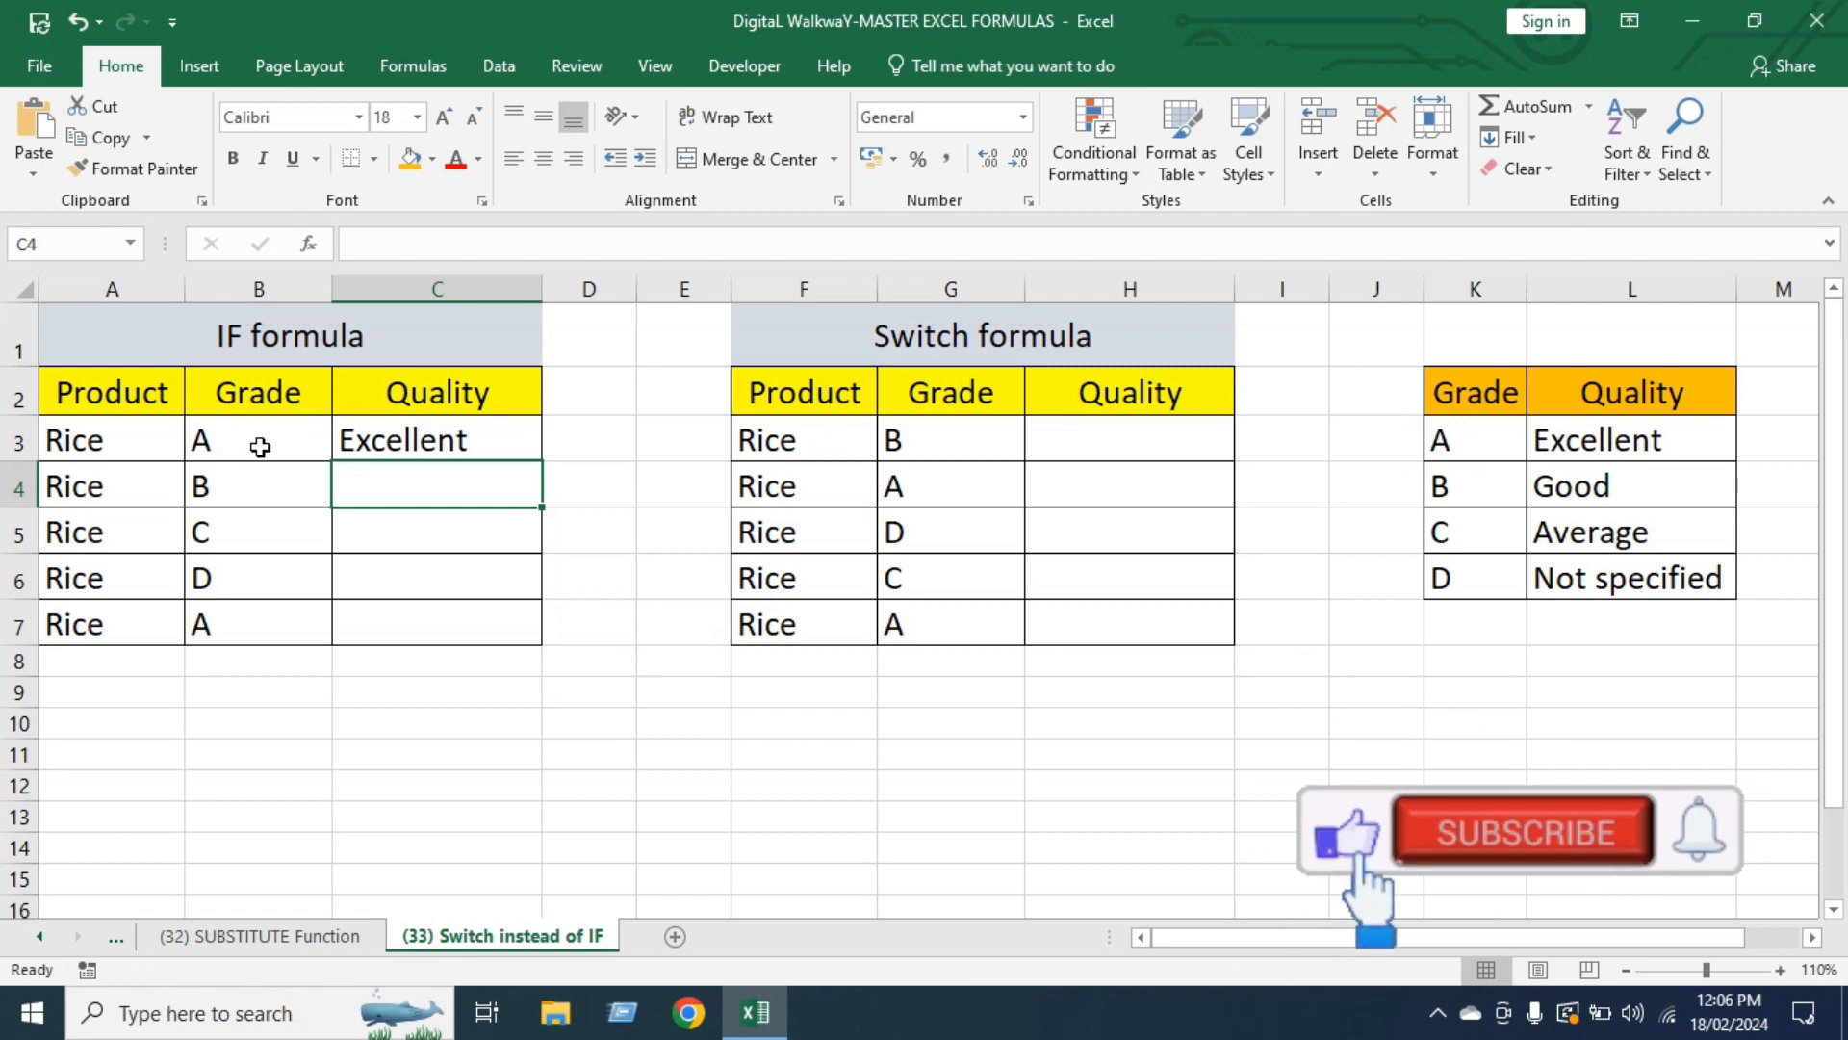
# Fill the nested IF formula from C3 down through C7.
pyautogui.click(482, 445)
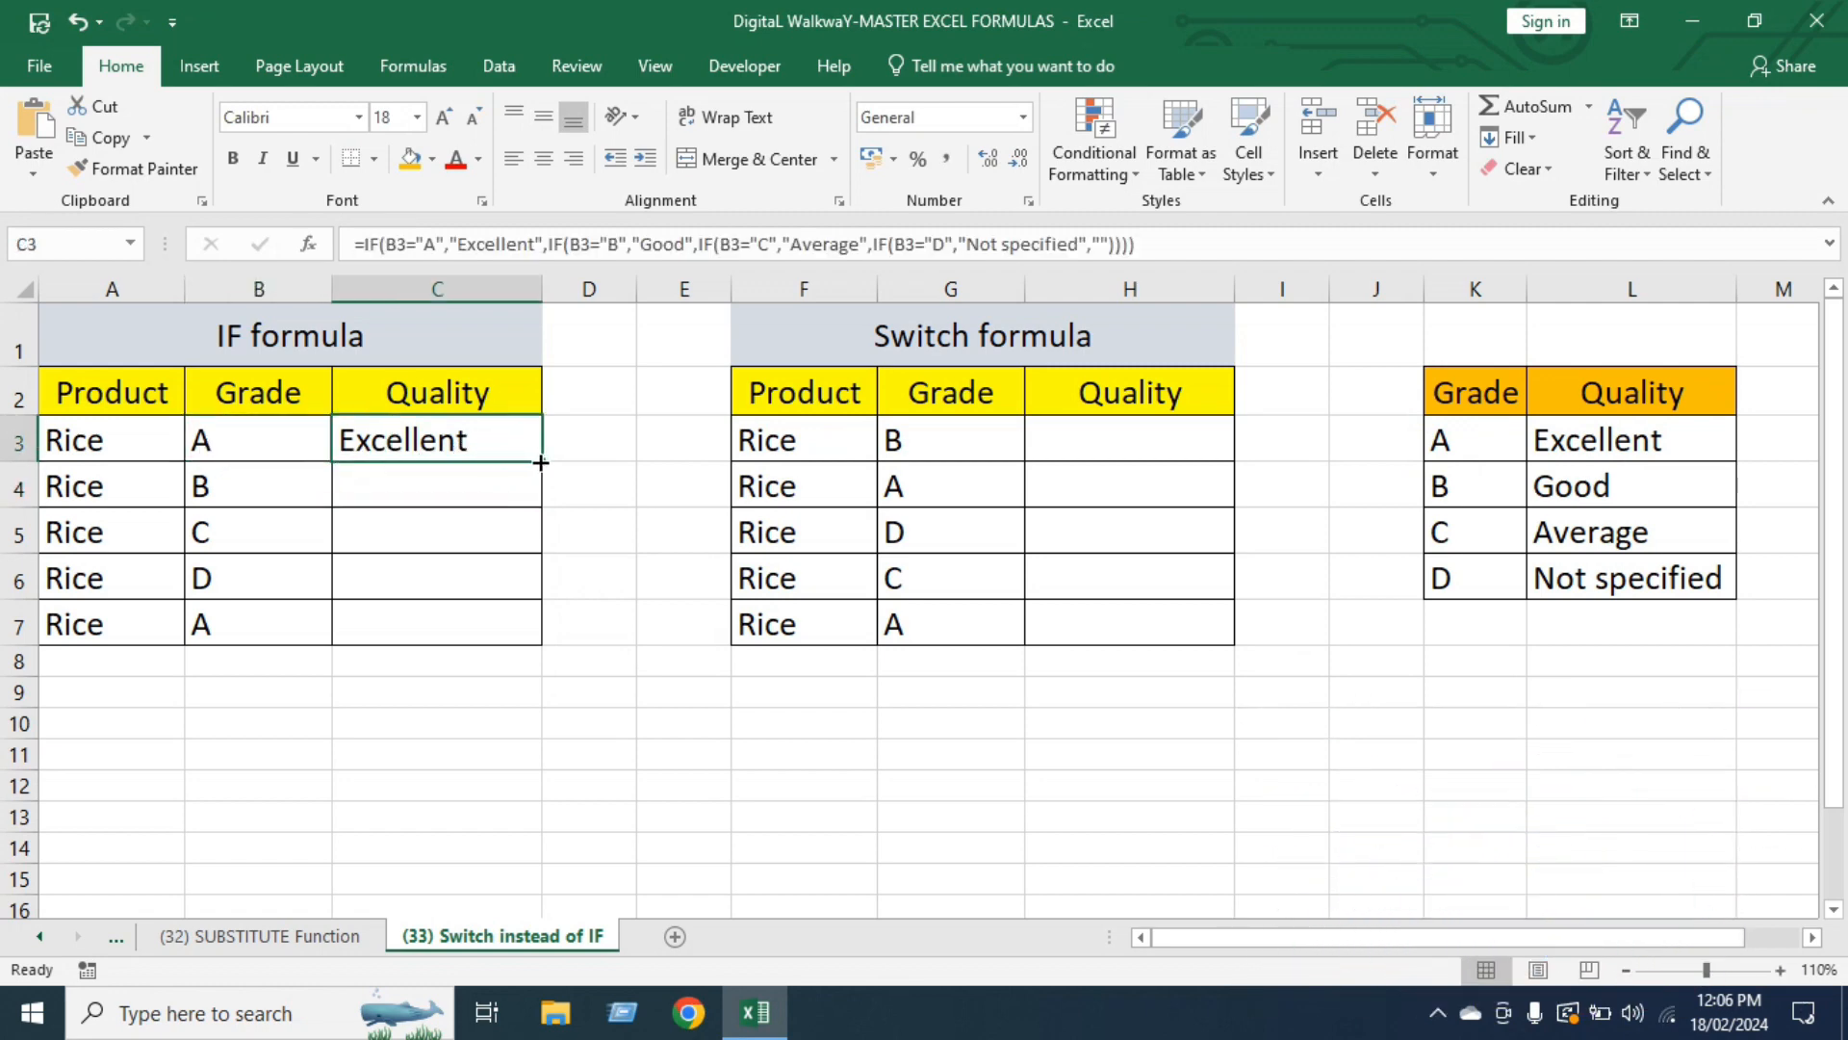
pyautogui.moveTo(539, 462); pyautogui.dragTo(555, 652)
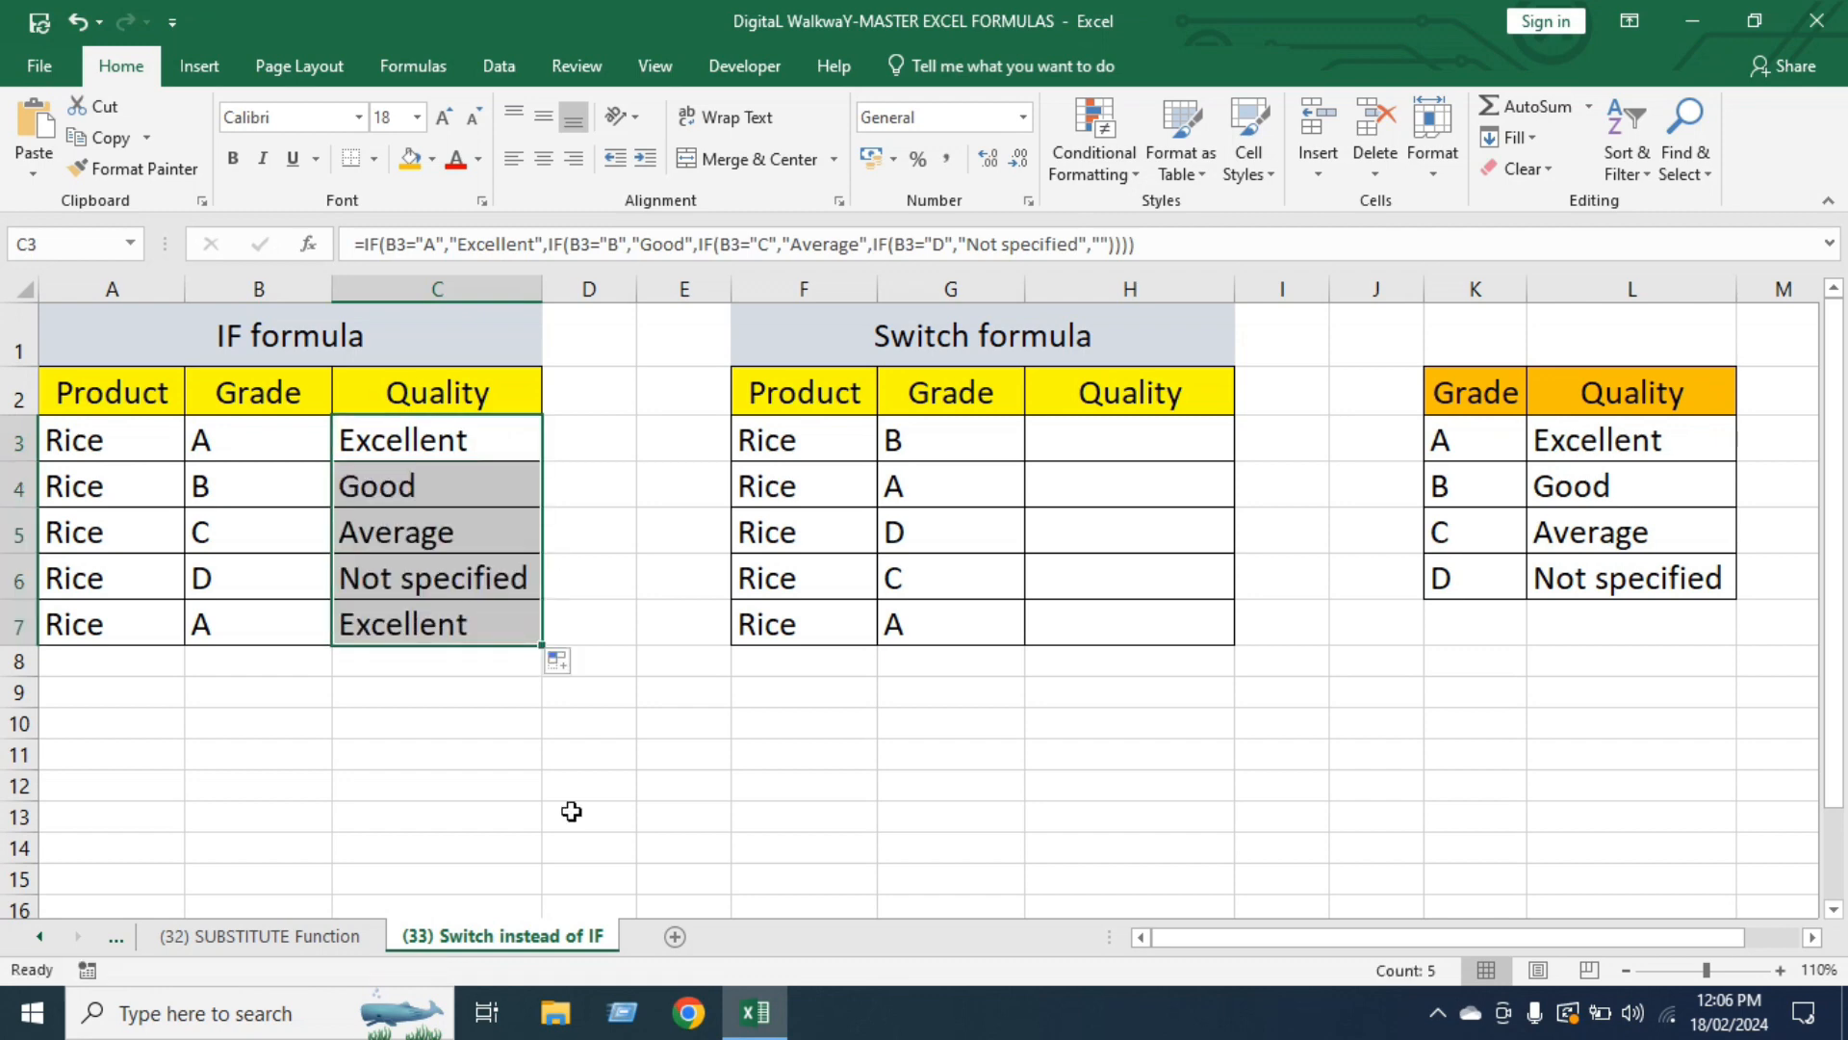
# Check each grade in B4:B7 against the Quality formula and result beside it in C4:C7.
pyautogui.click(239, 485)
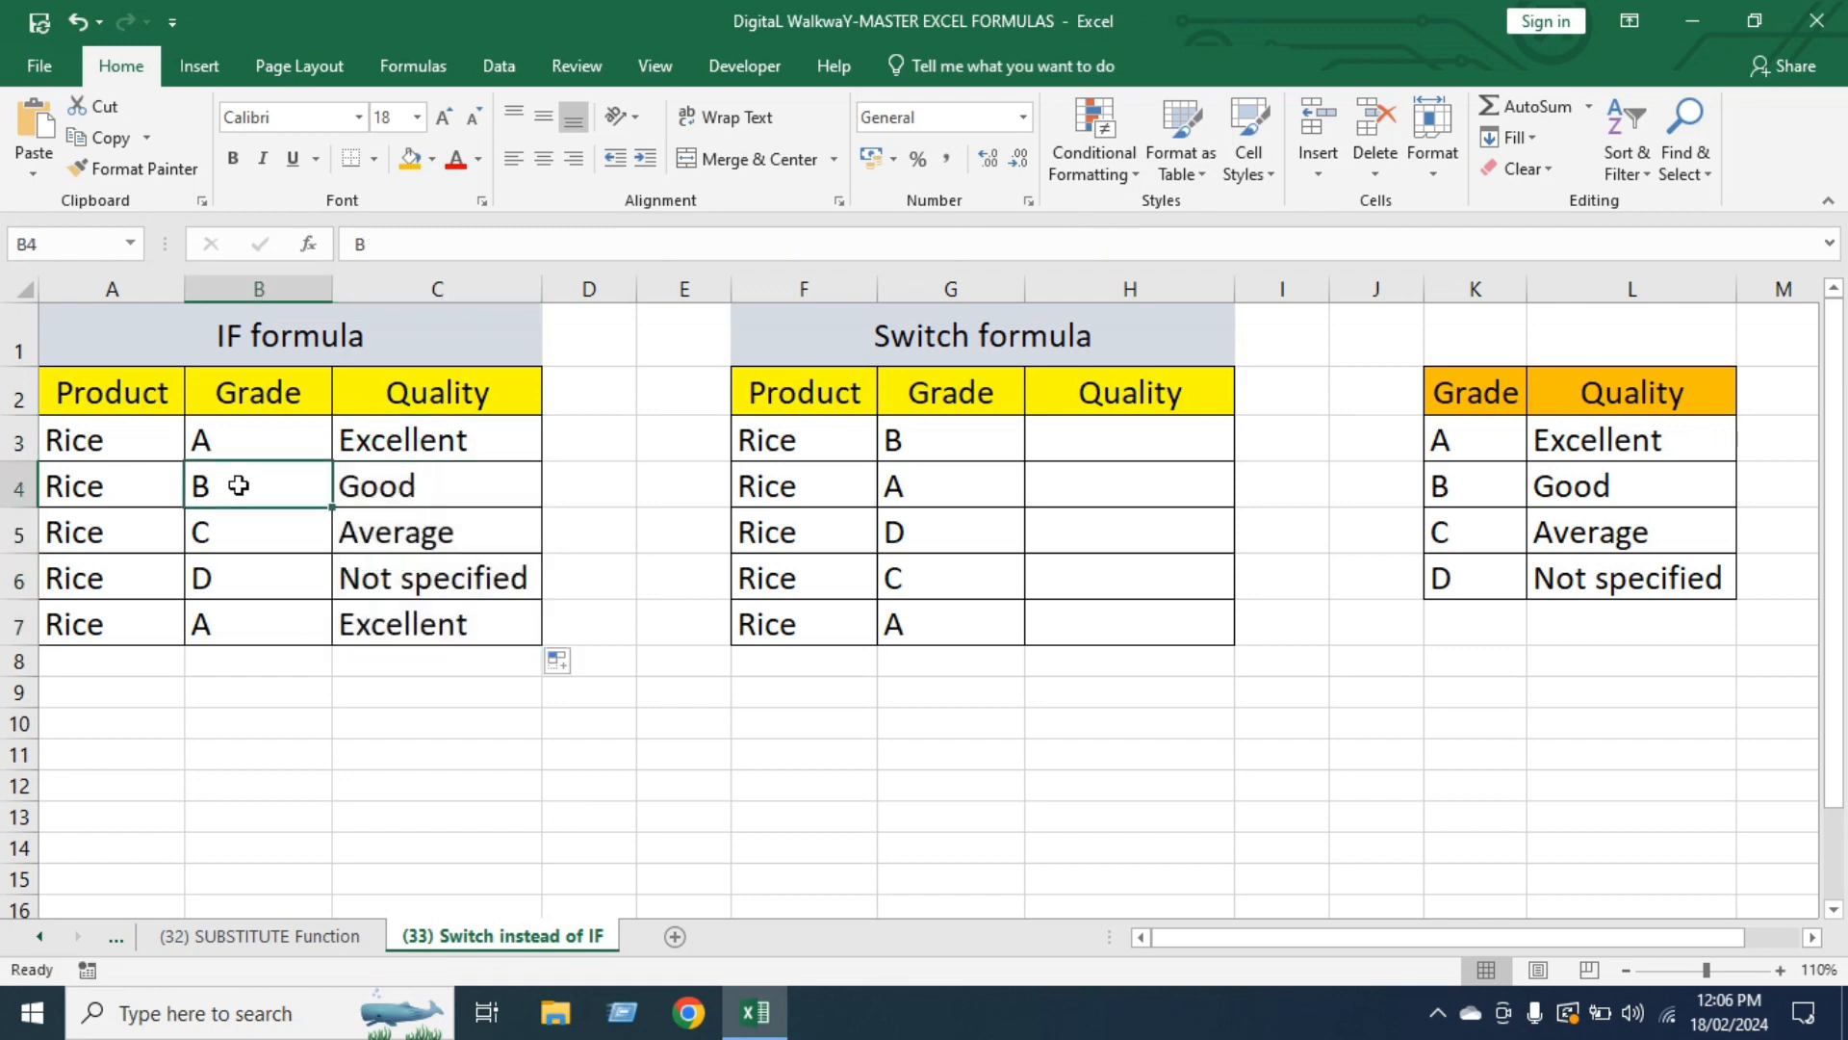
pyautogui.click(437, 491)
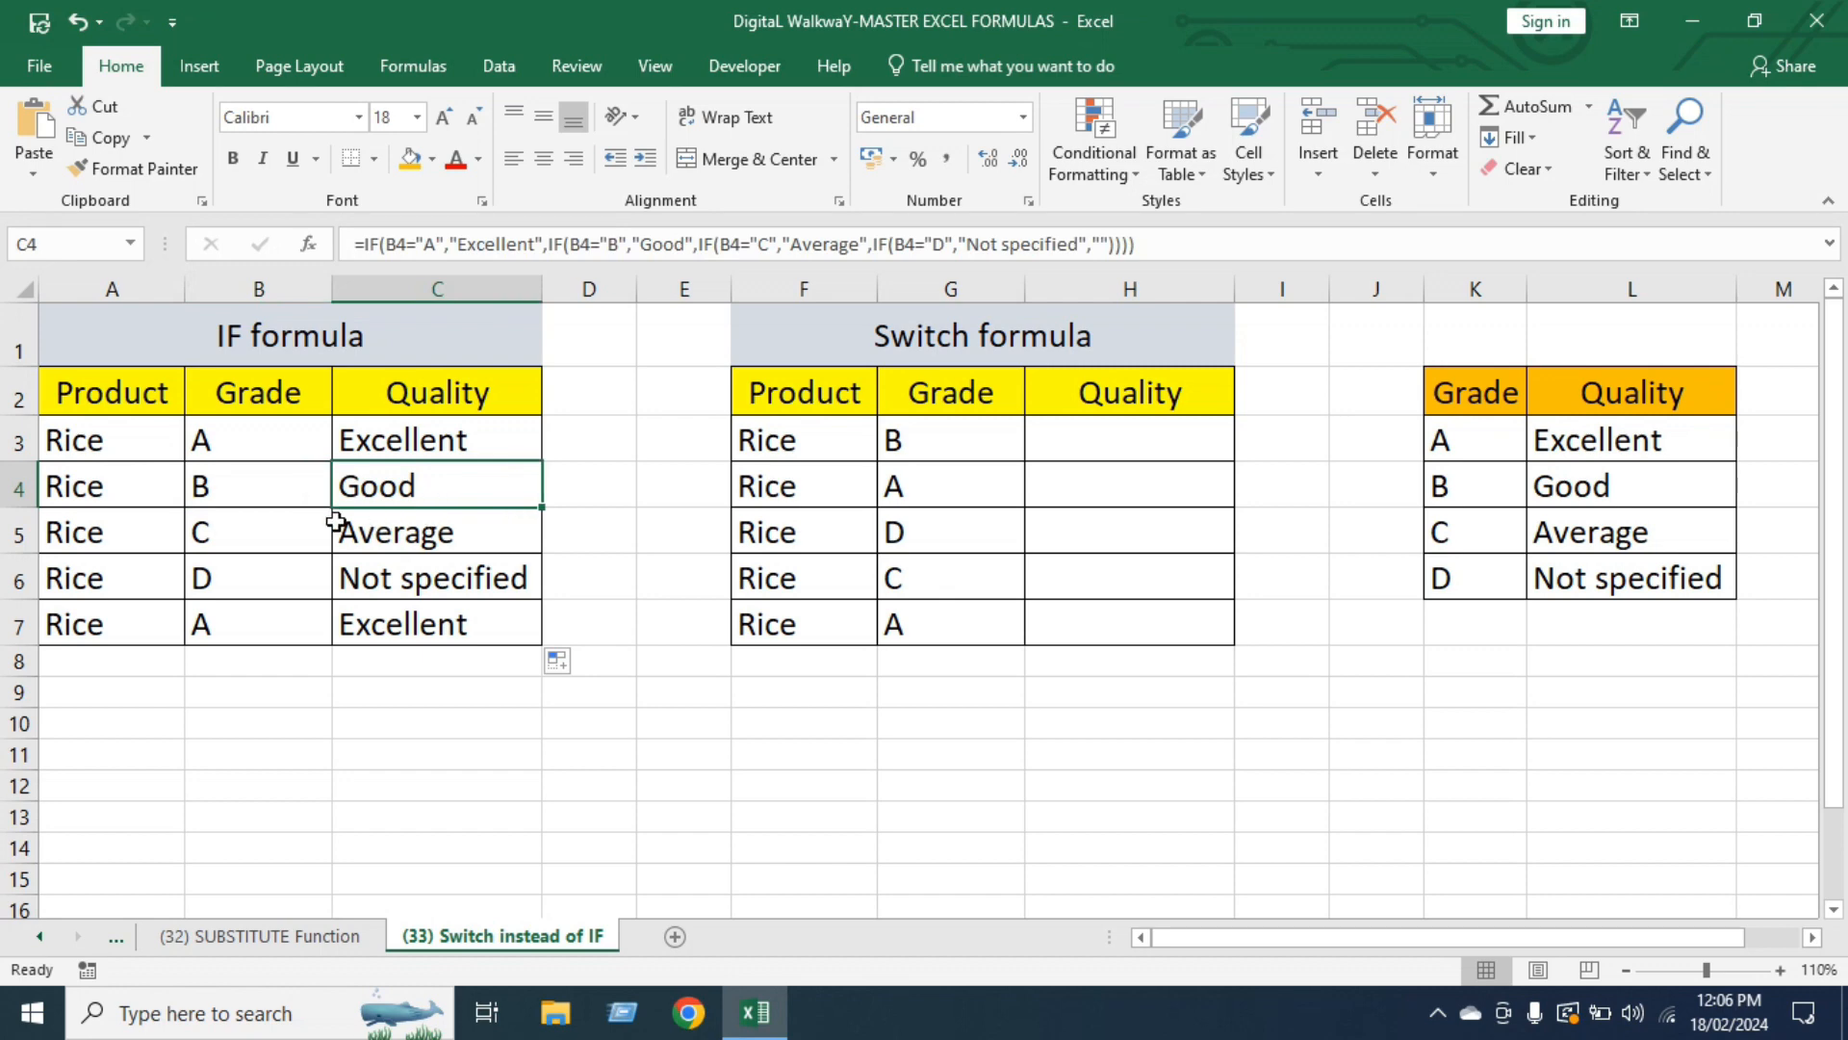
pyautogui.click(269, 535)
pyautogui.click(490, 540)
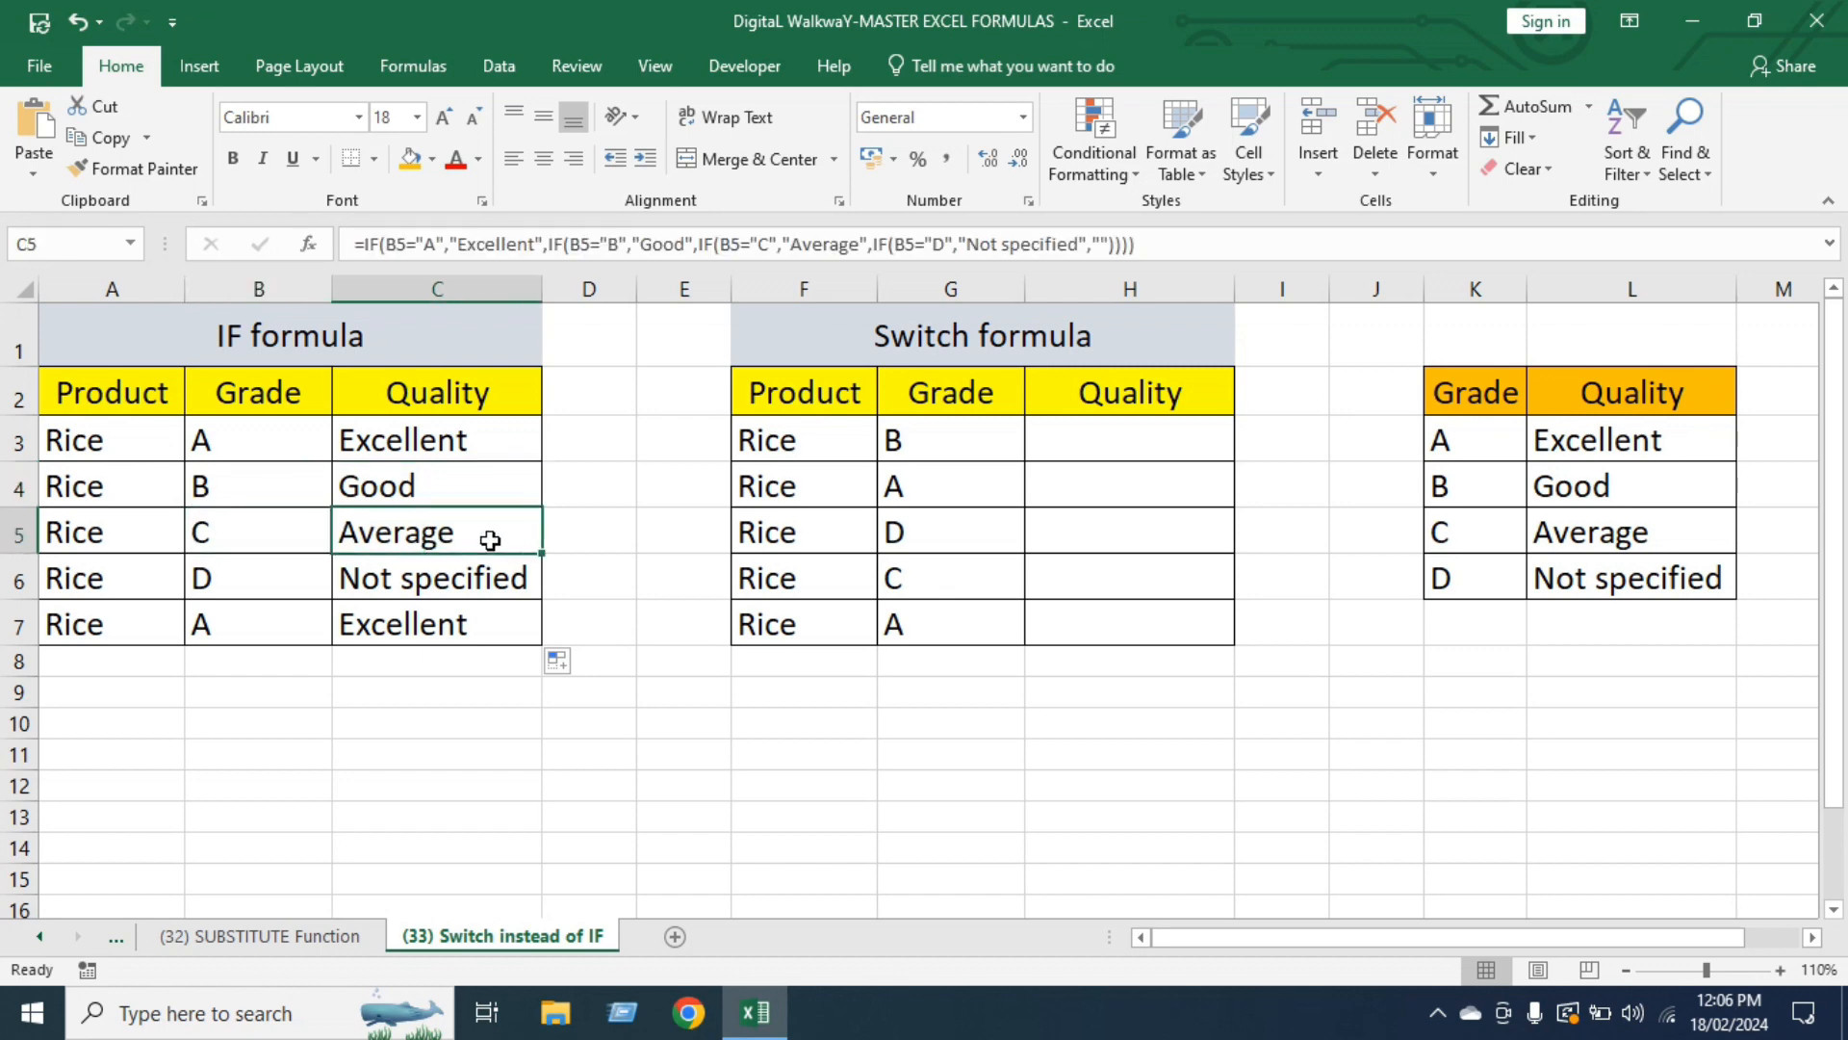
pyautogui.click(280, 574)
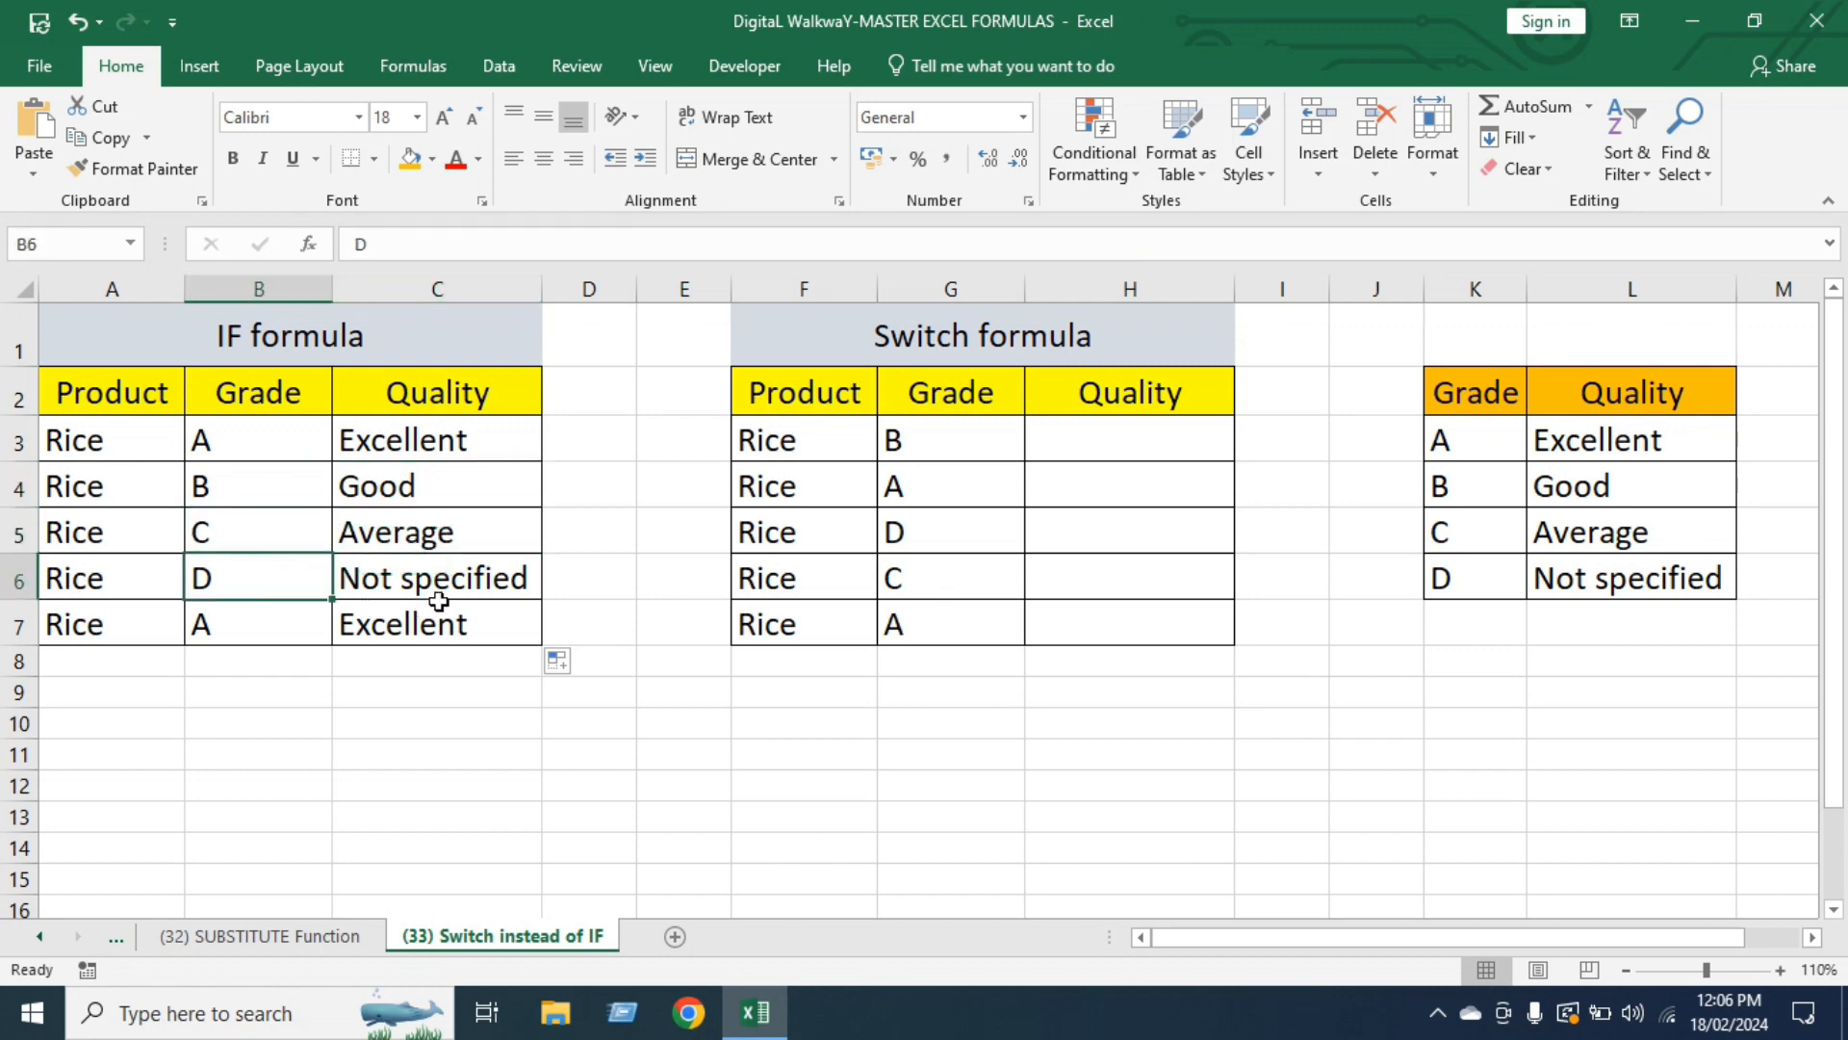
pyautogui.click(486, 576)
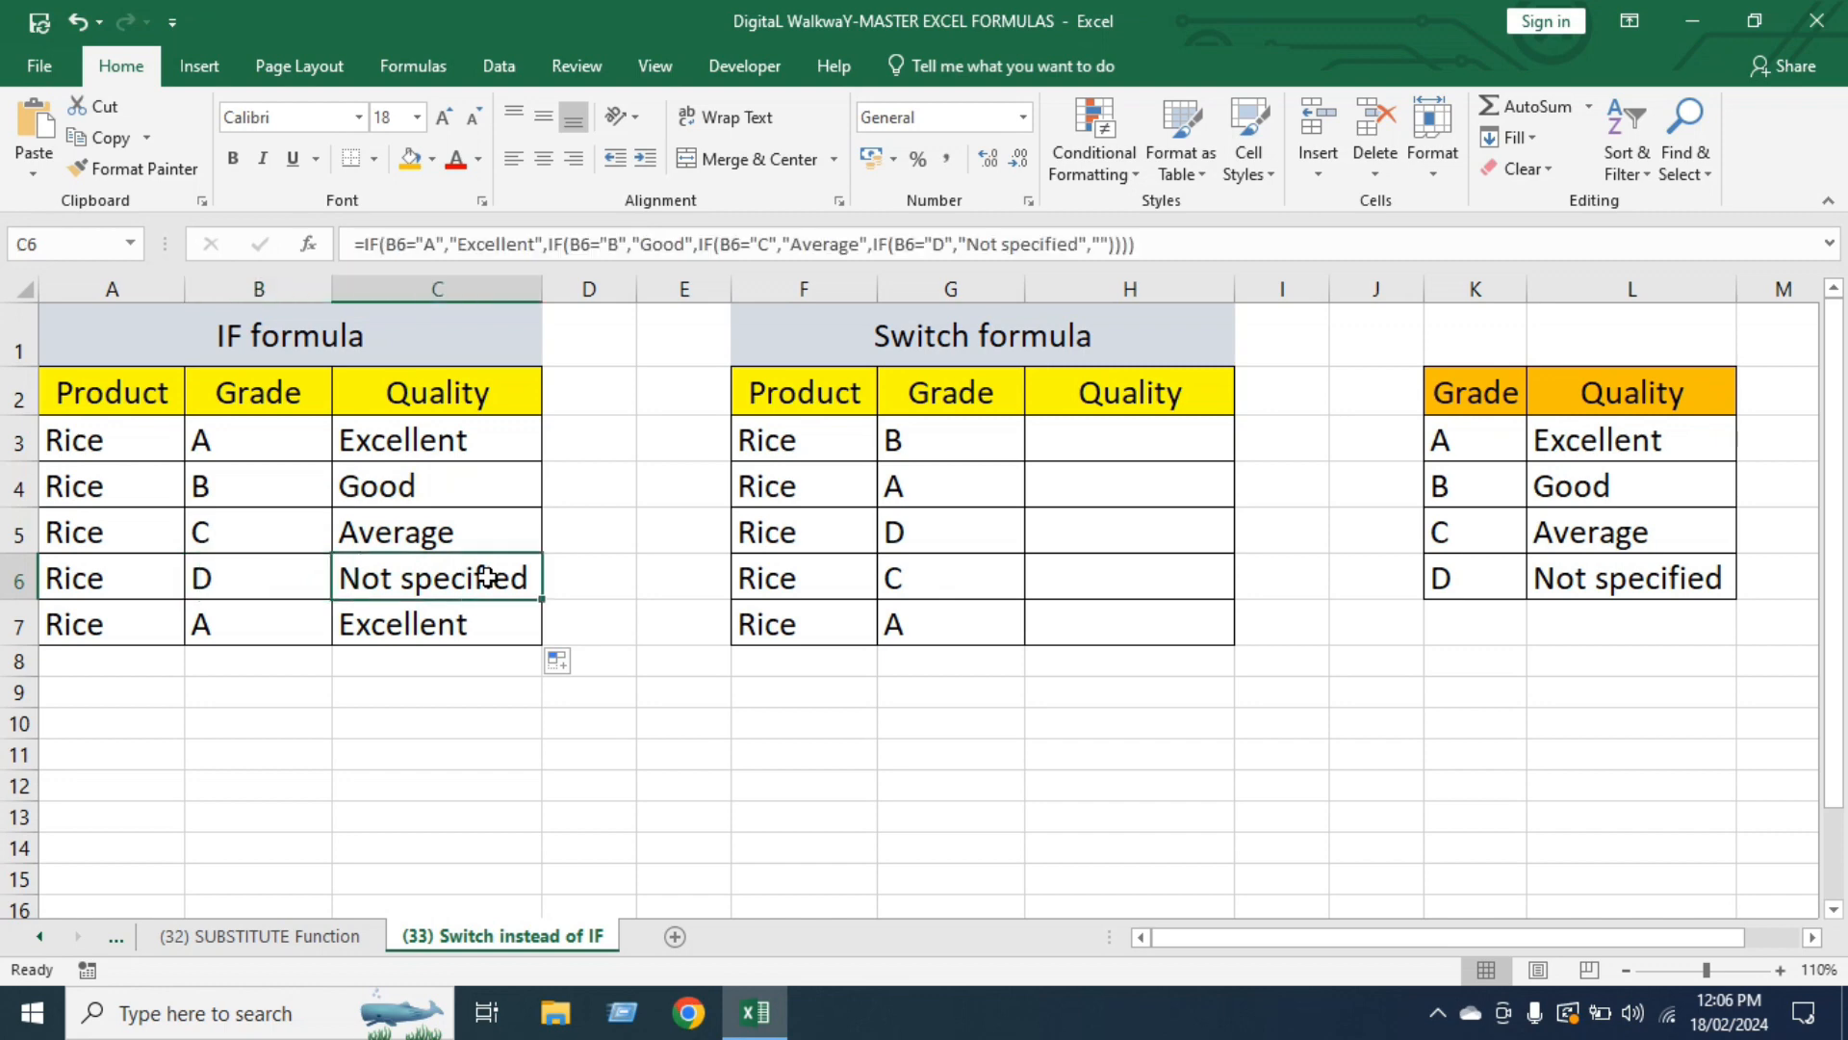
pyautogui.click(274, 619)
pyautogui.click(455, 623)
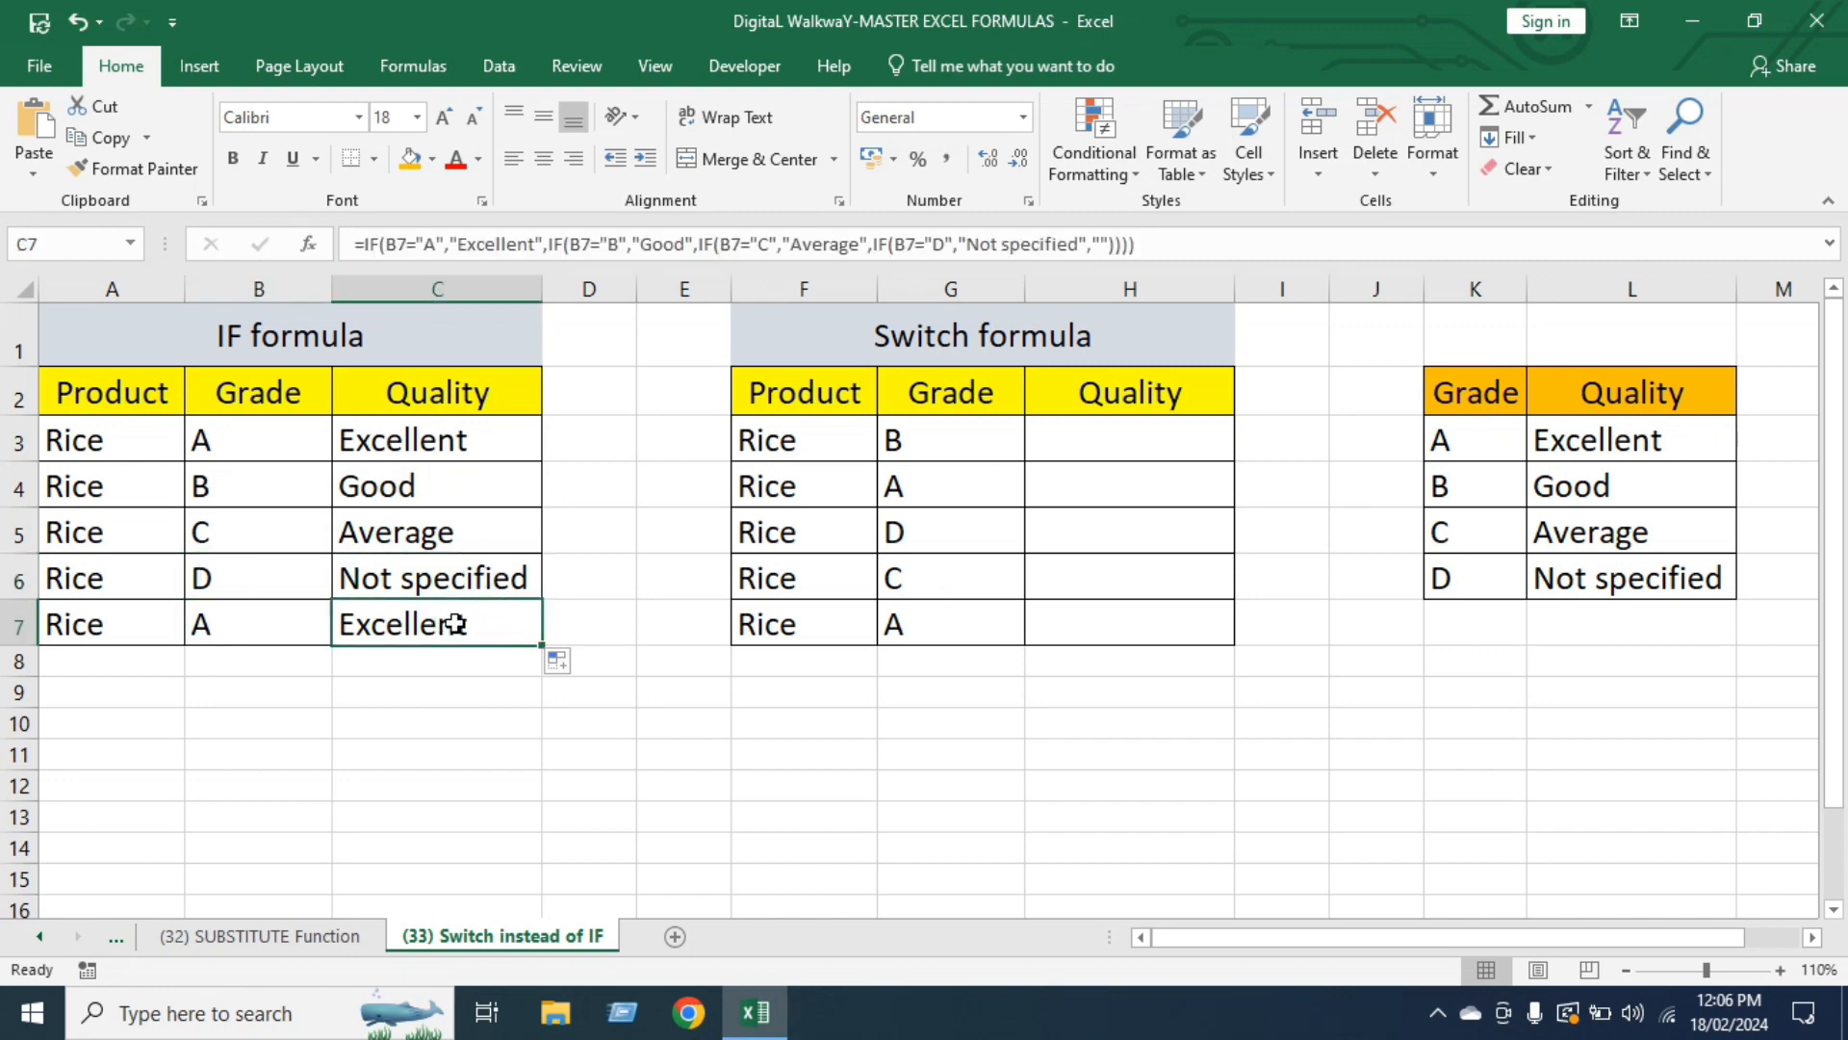
# Begin a SWITCH formula in H3 with the grade cell G3 as its expression.
pyautogui.click(1162, 445)
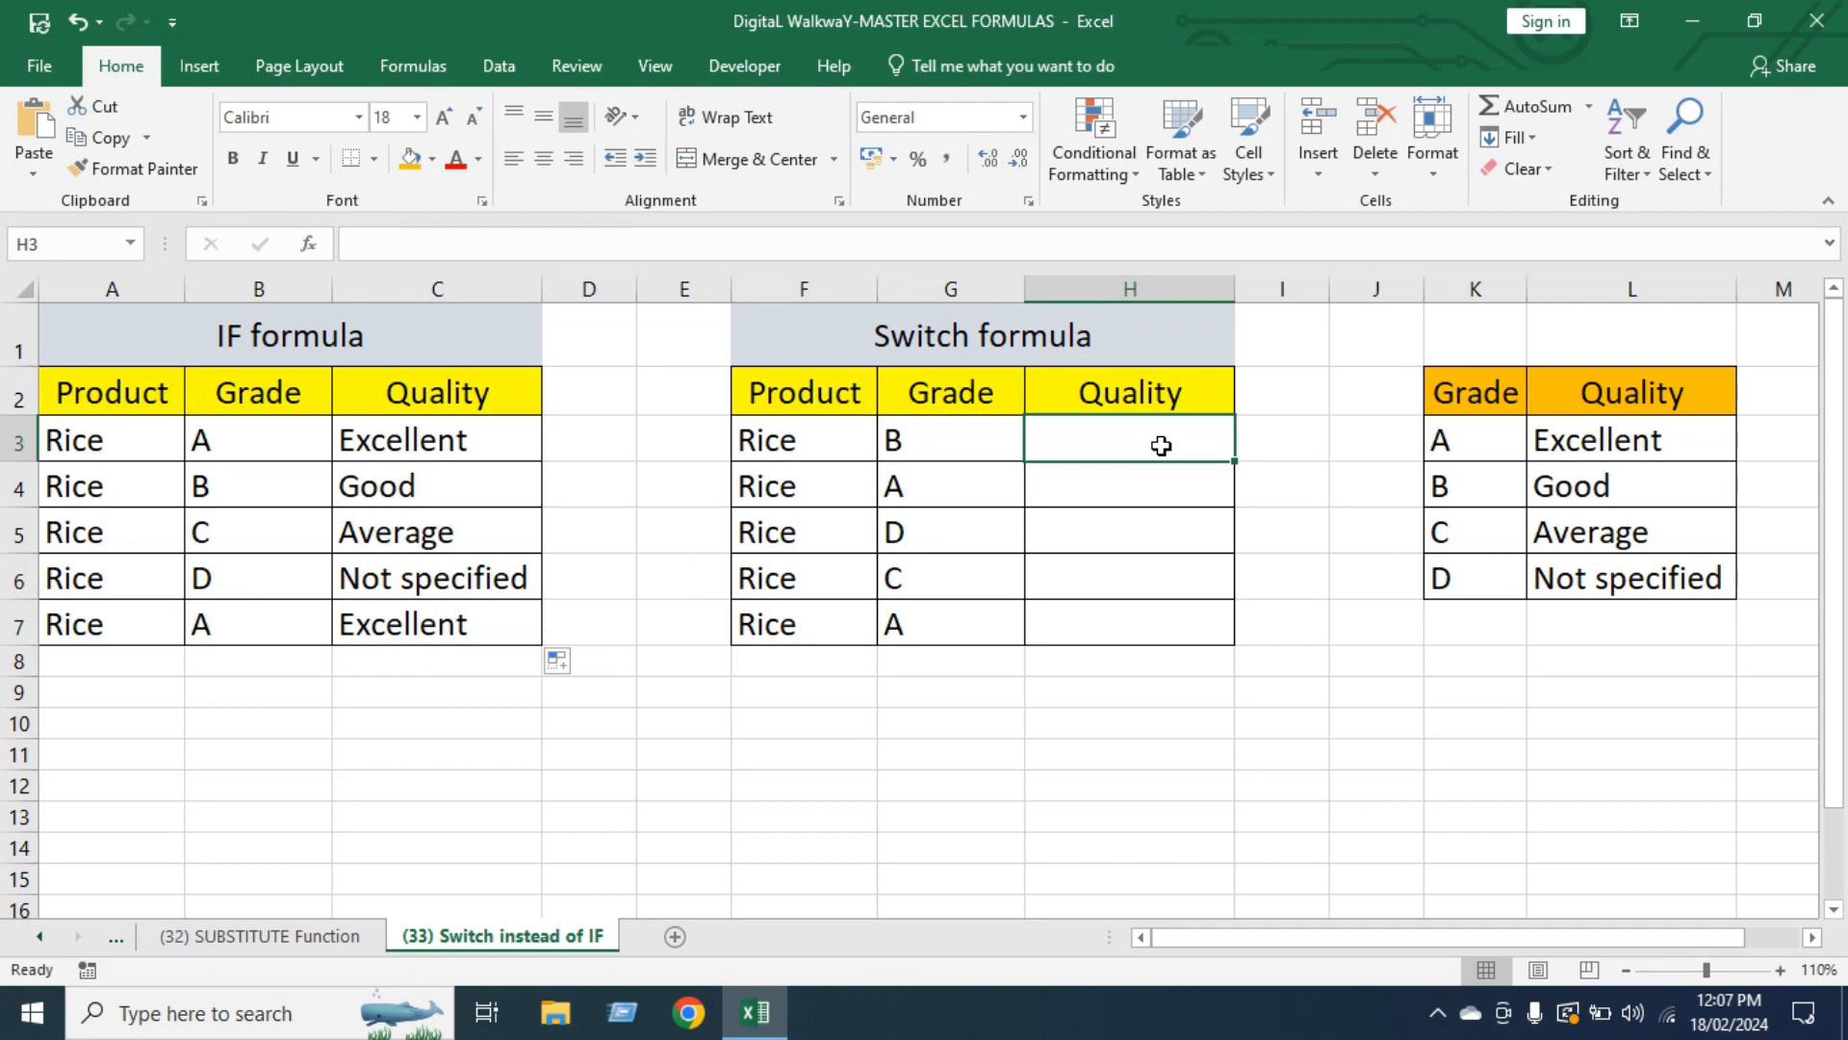
pyautogui.write('=swuct')
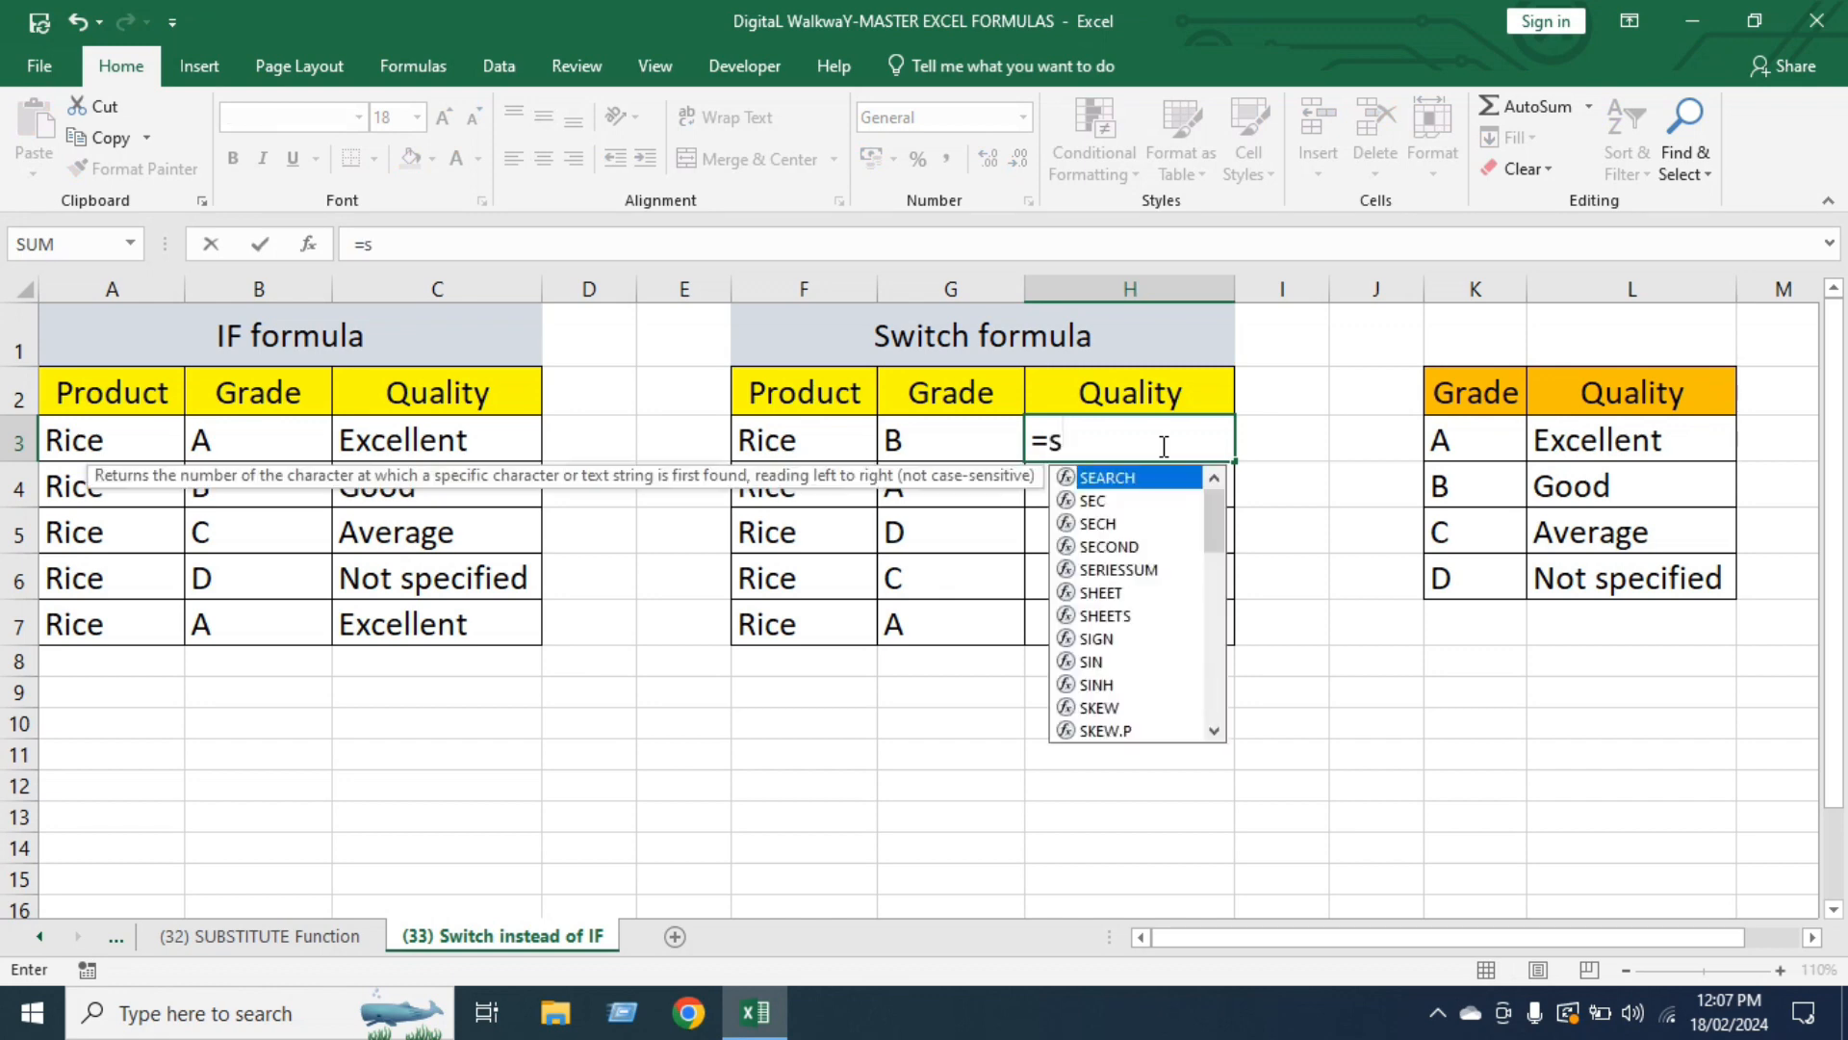
pyautogui.press('BackSpace')
pyautogui.press('BackSpace')
pyautogui.press('BackSpace')
pyautogui.press('BackSpace')
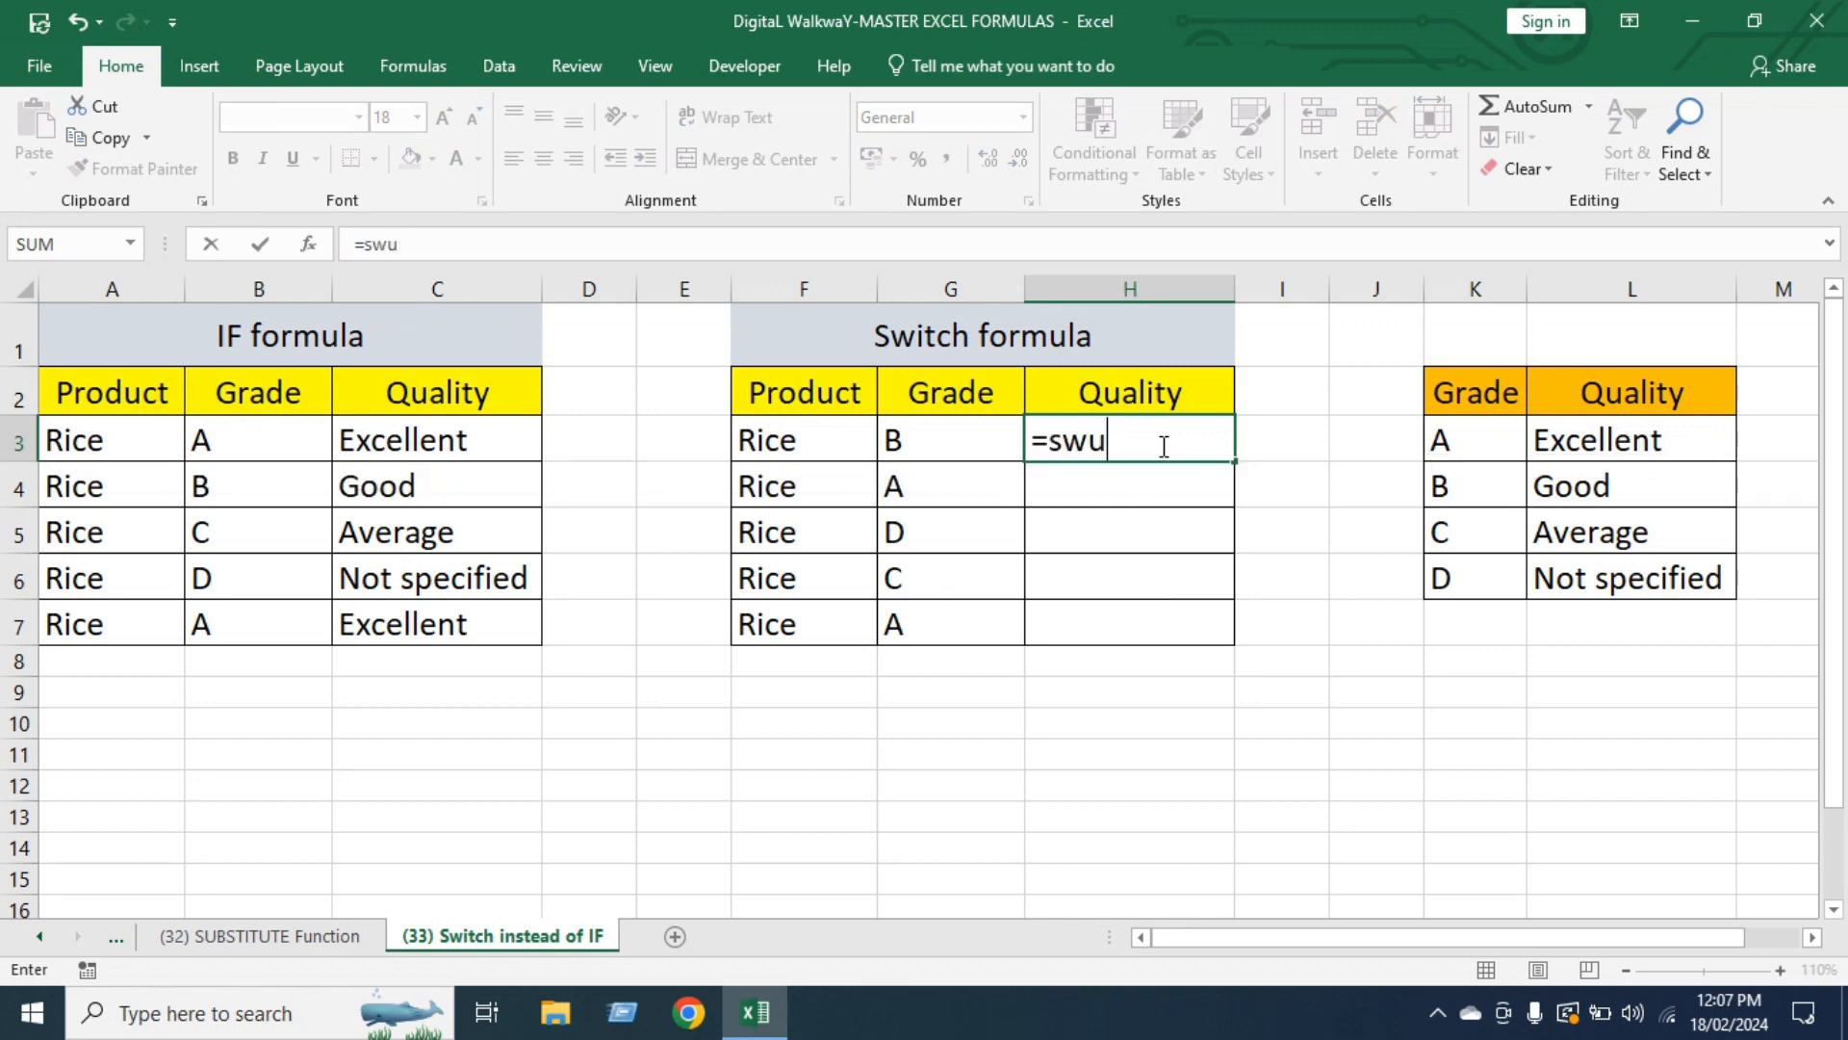
pyautogui.press('Tab')
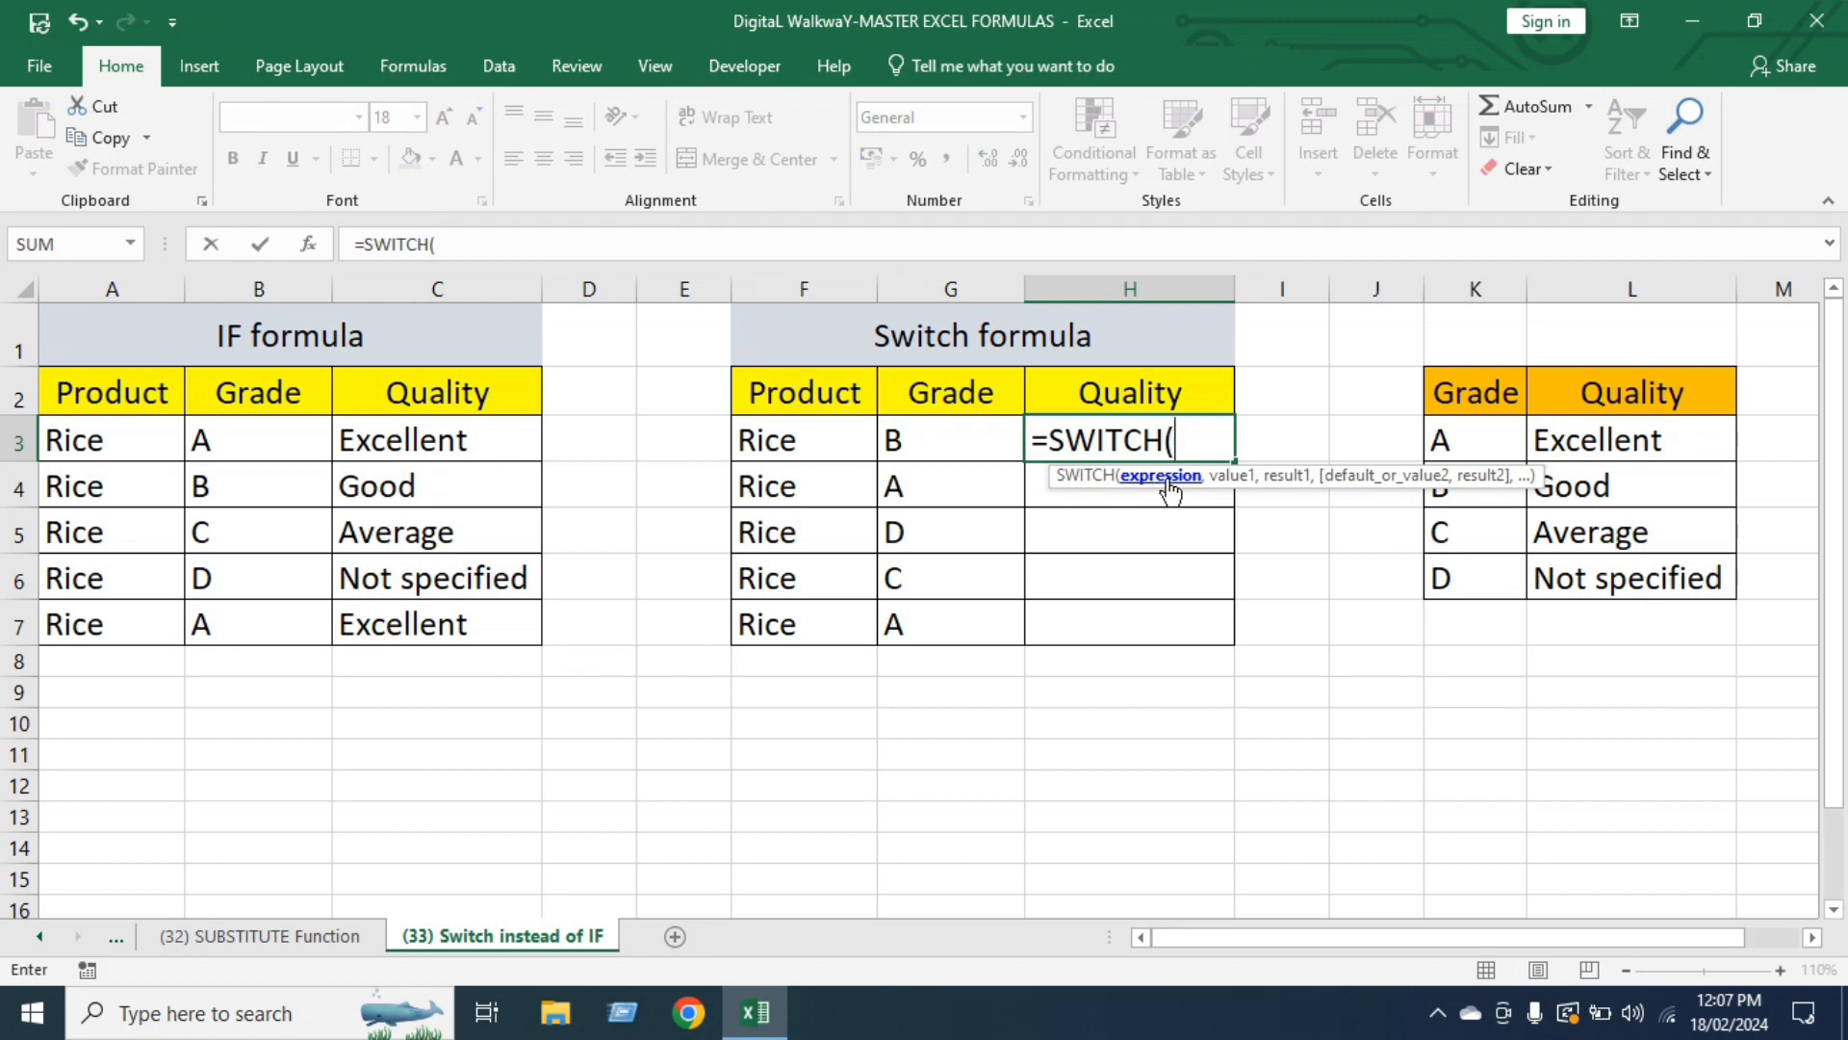
pyautogui.click(943, 439)
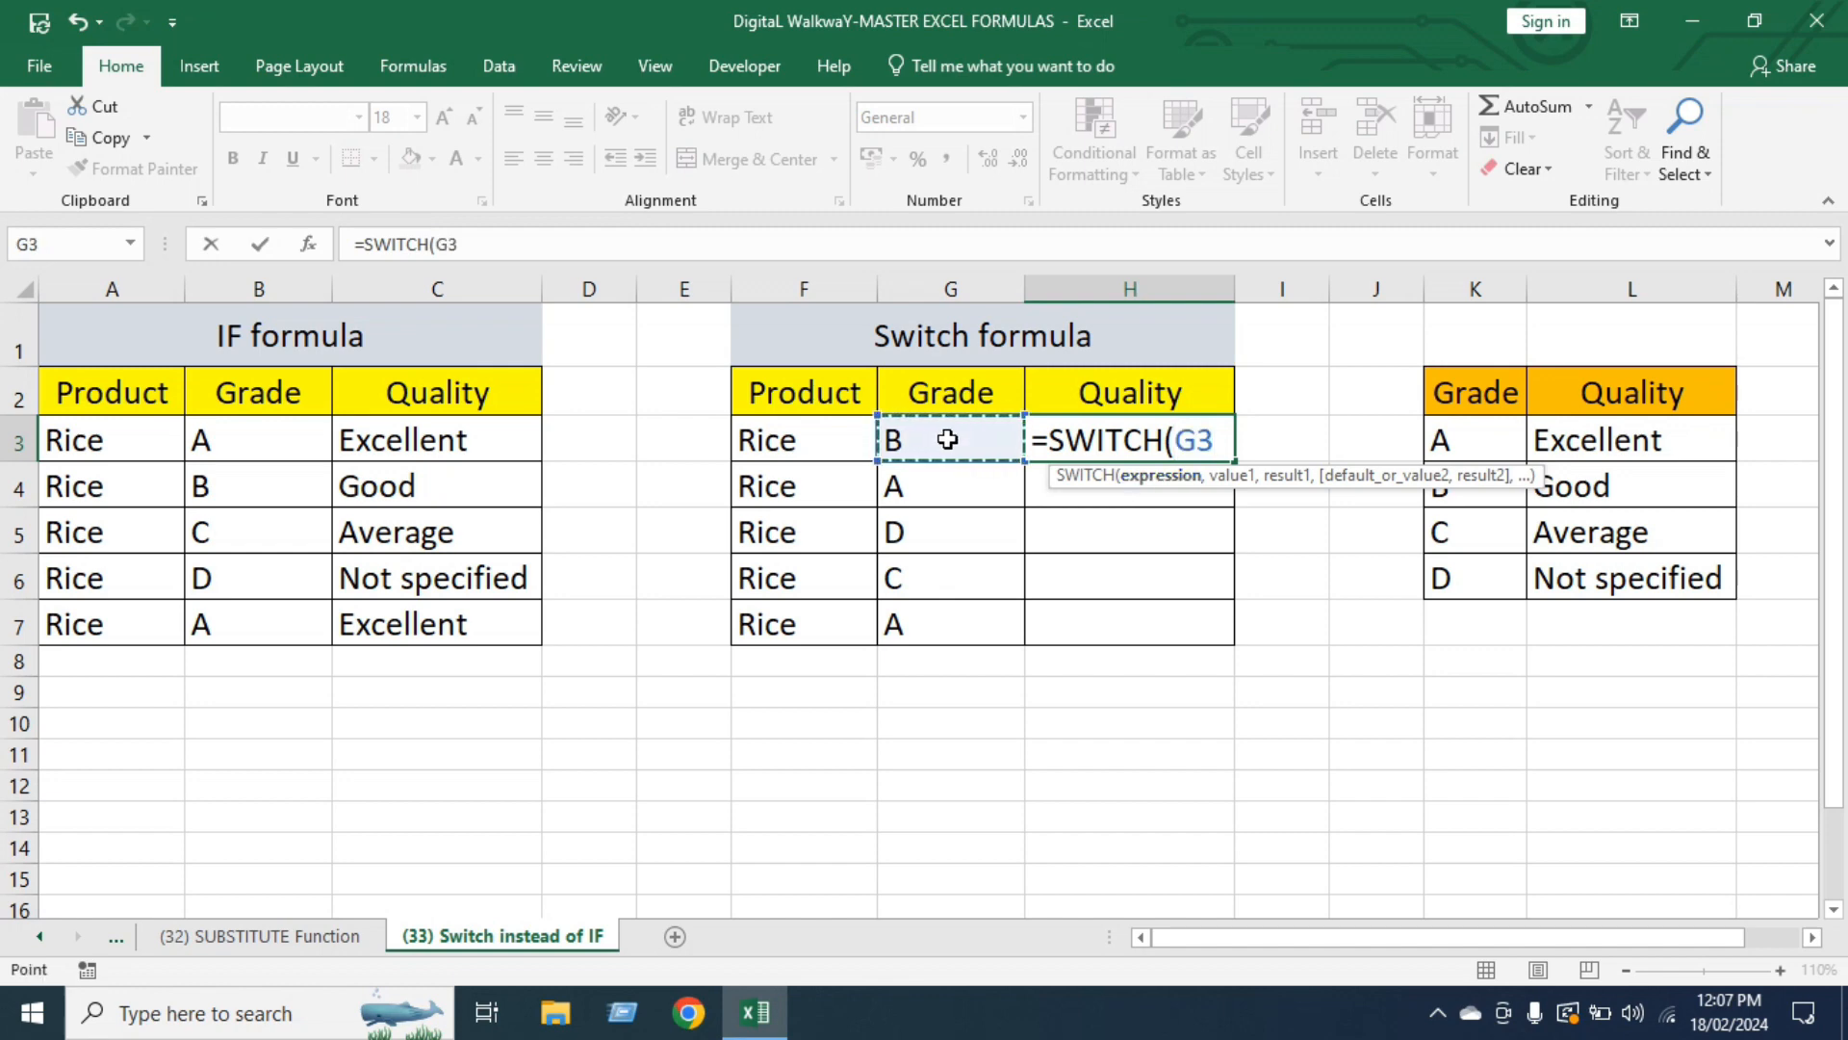
pyautogui.write(',')
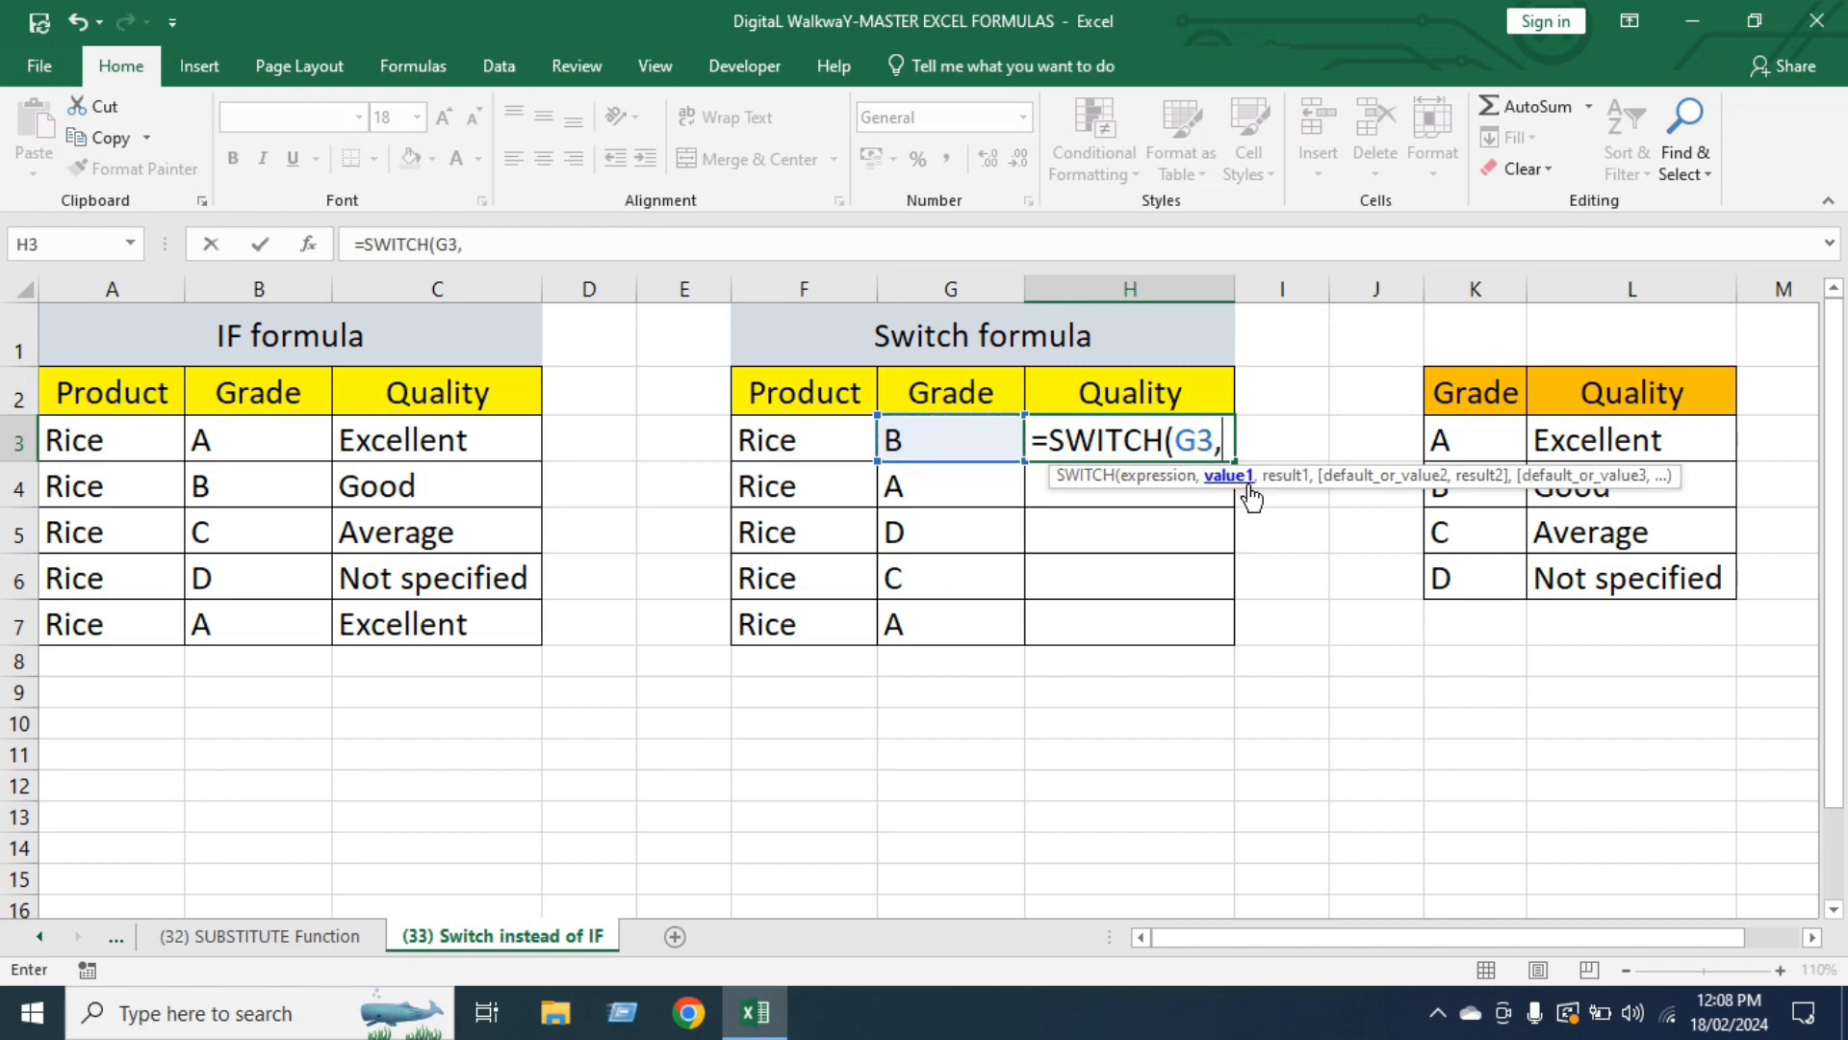
# Add "A" as the first value in the H3 SWITCH formula, with "Excellent" as its result.
pyautogui.write('"A')
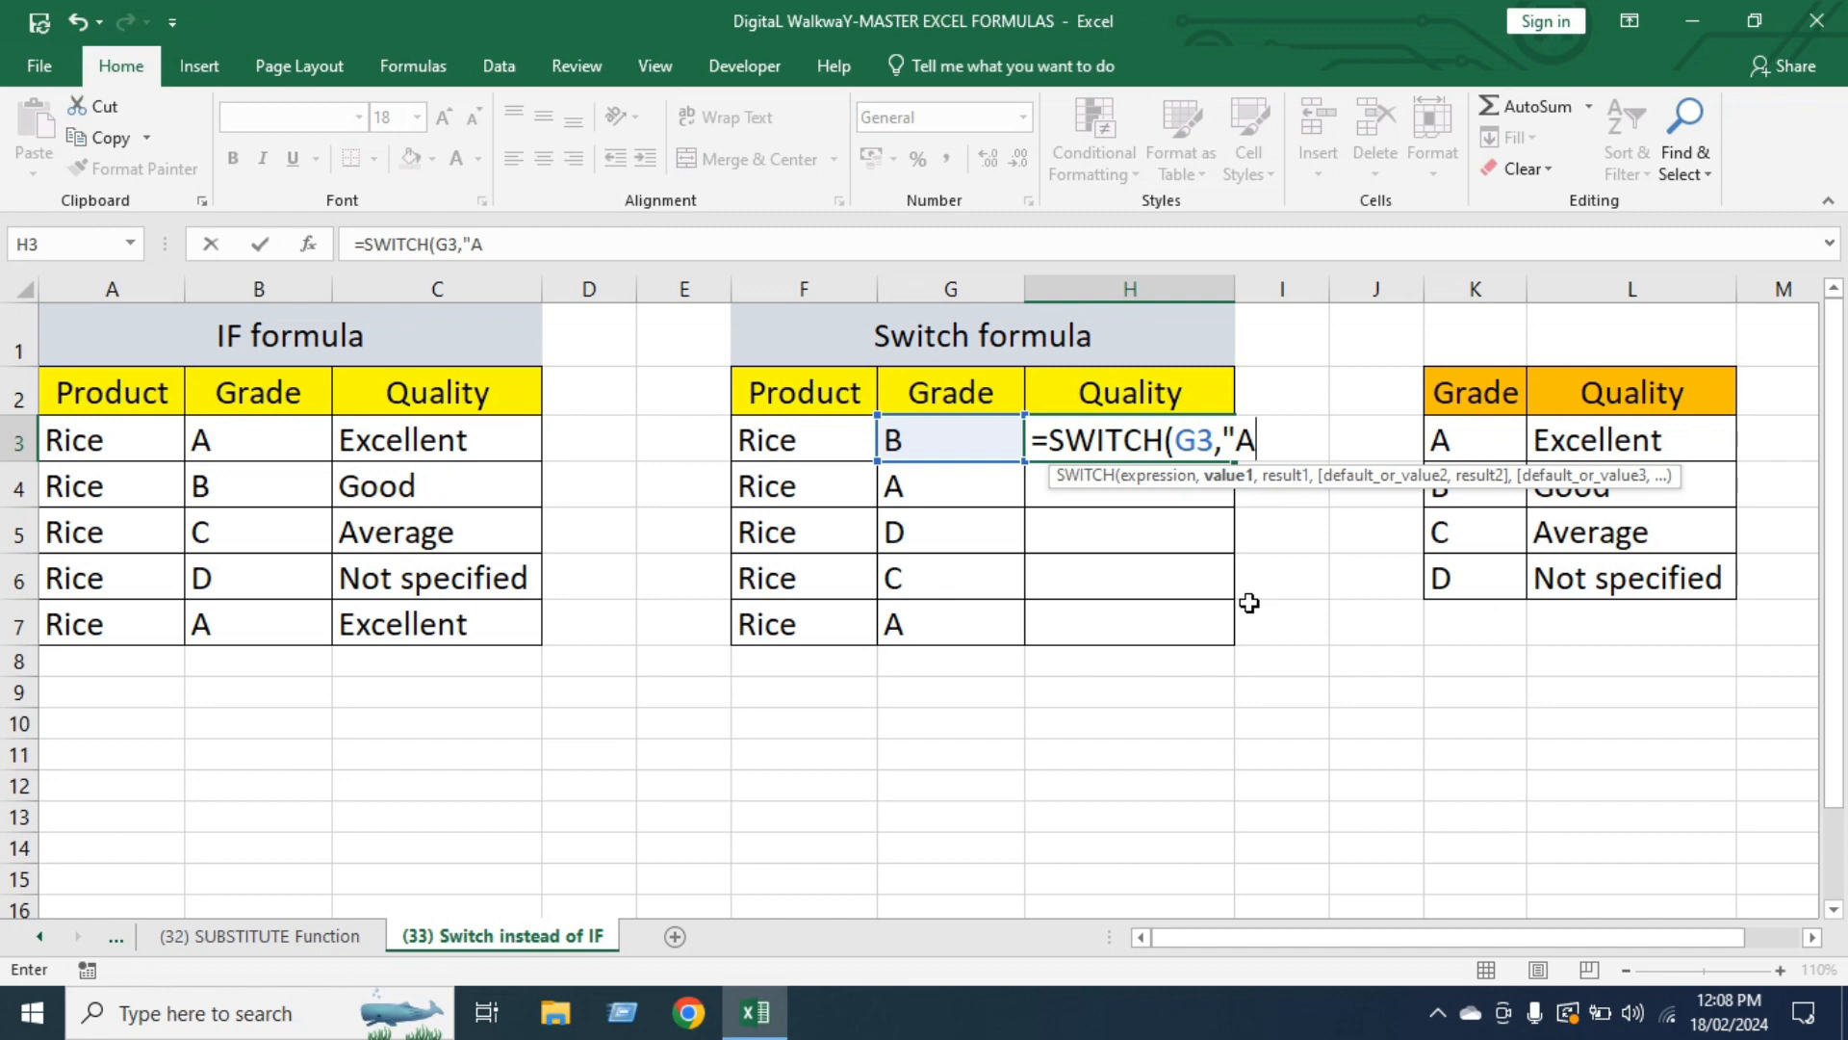
pyautogui.write('",')
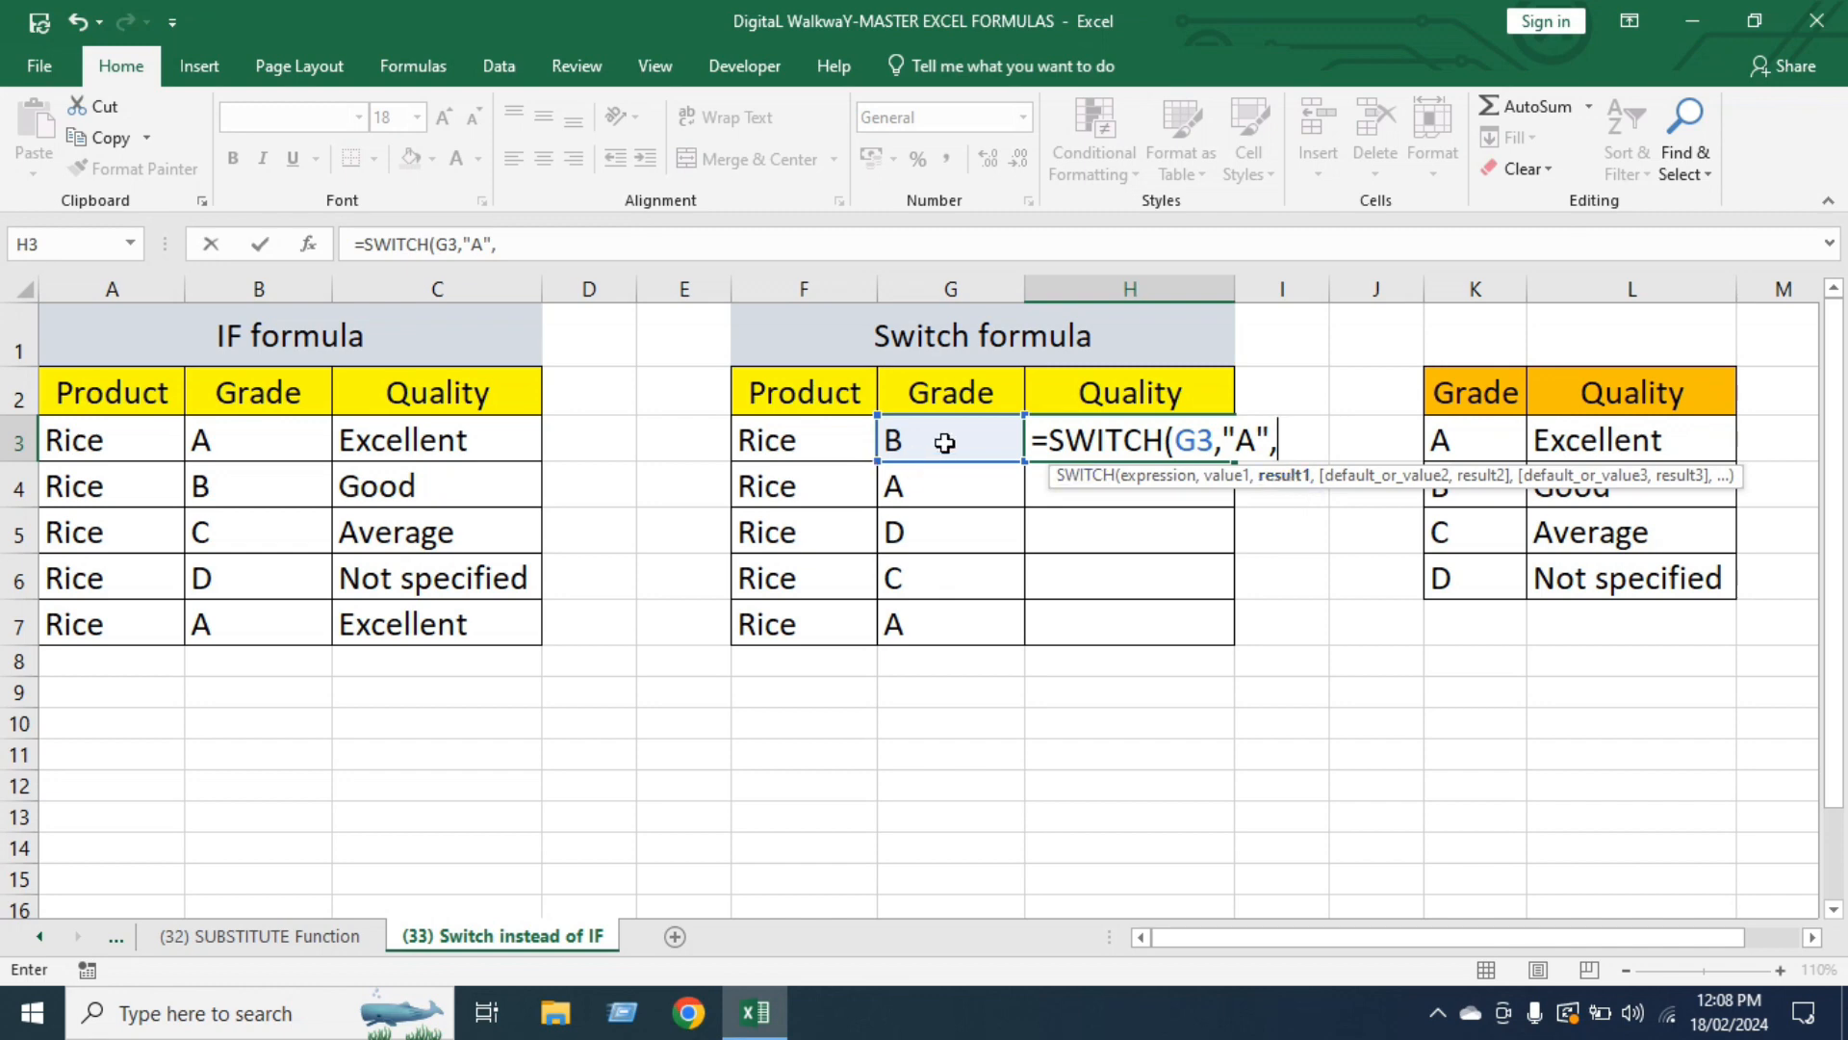
pyautogui.write('"Excellen')
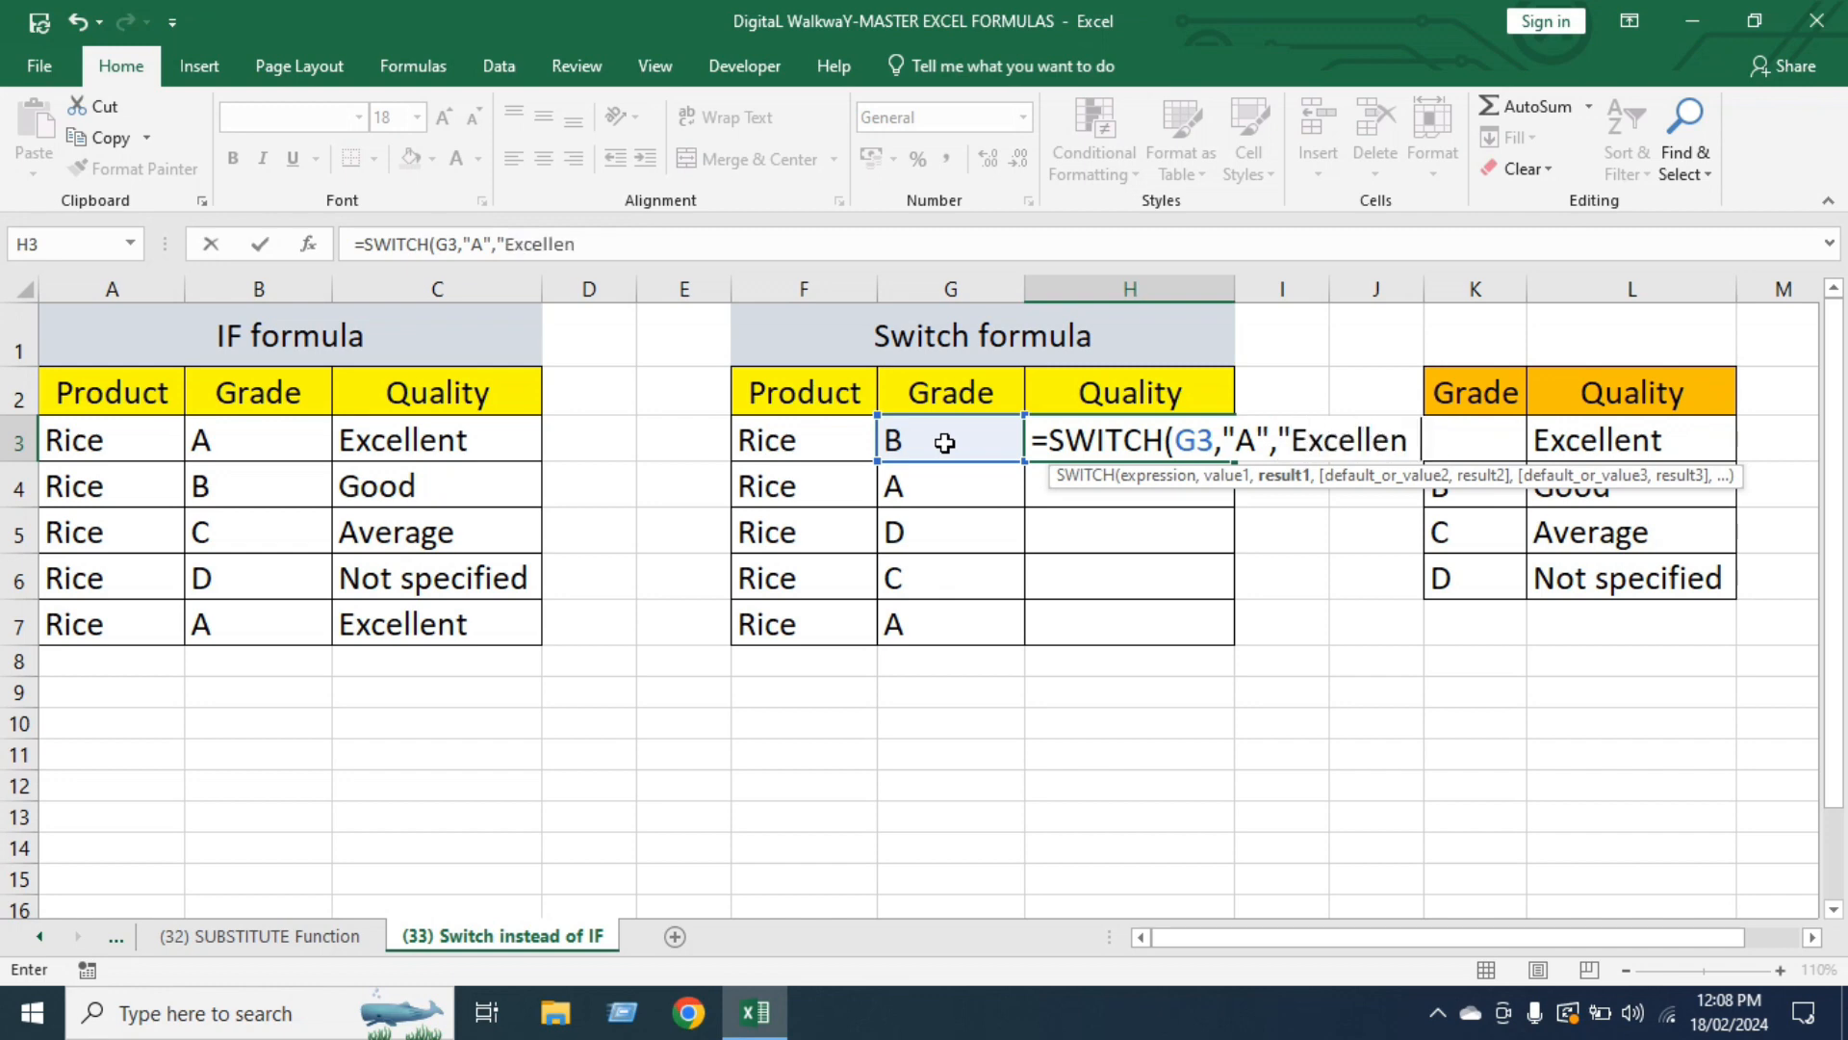
pyautogui.write('t",')
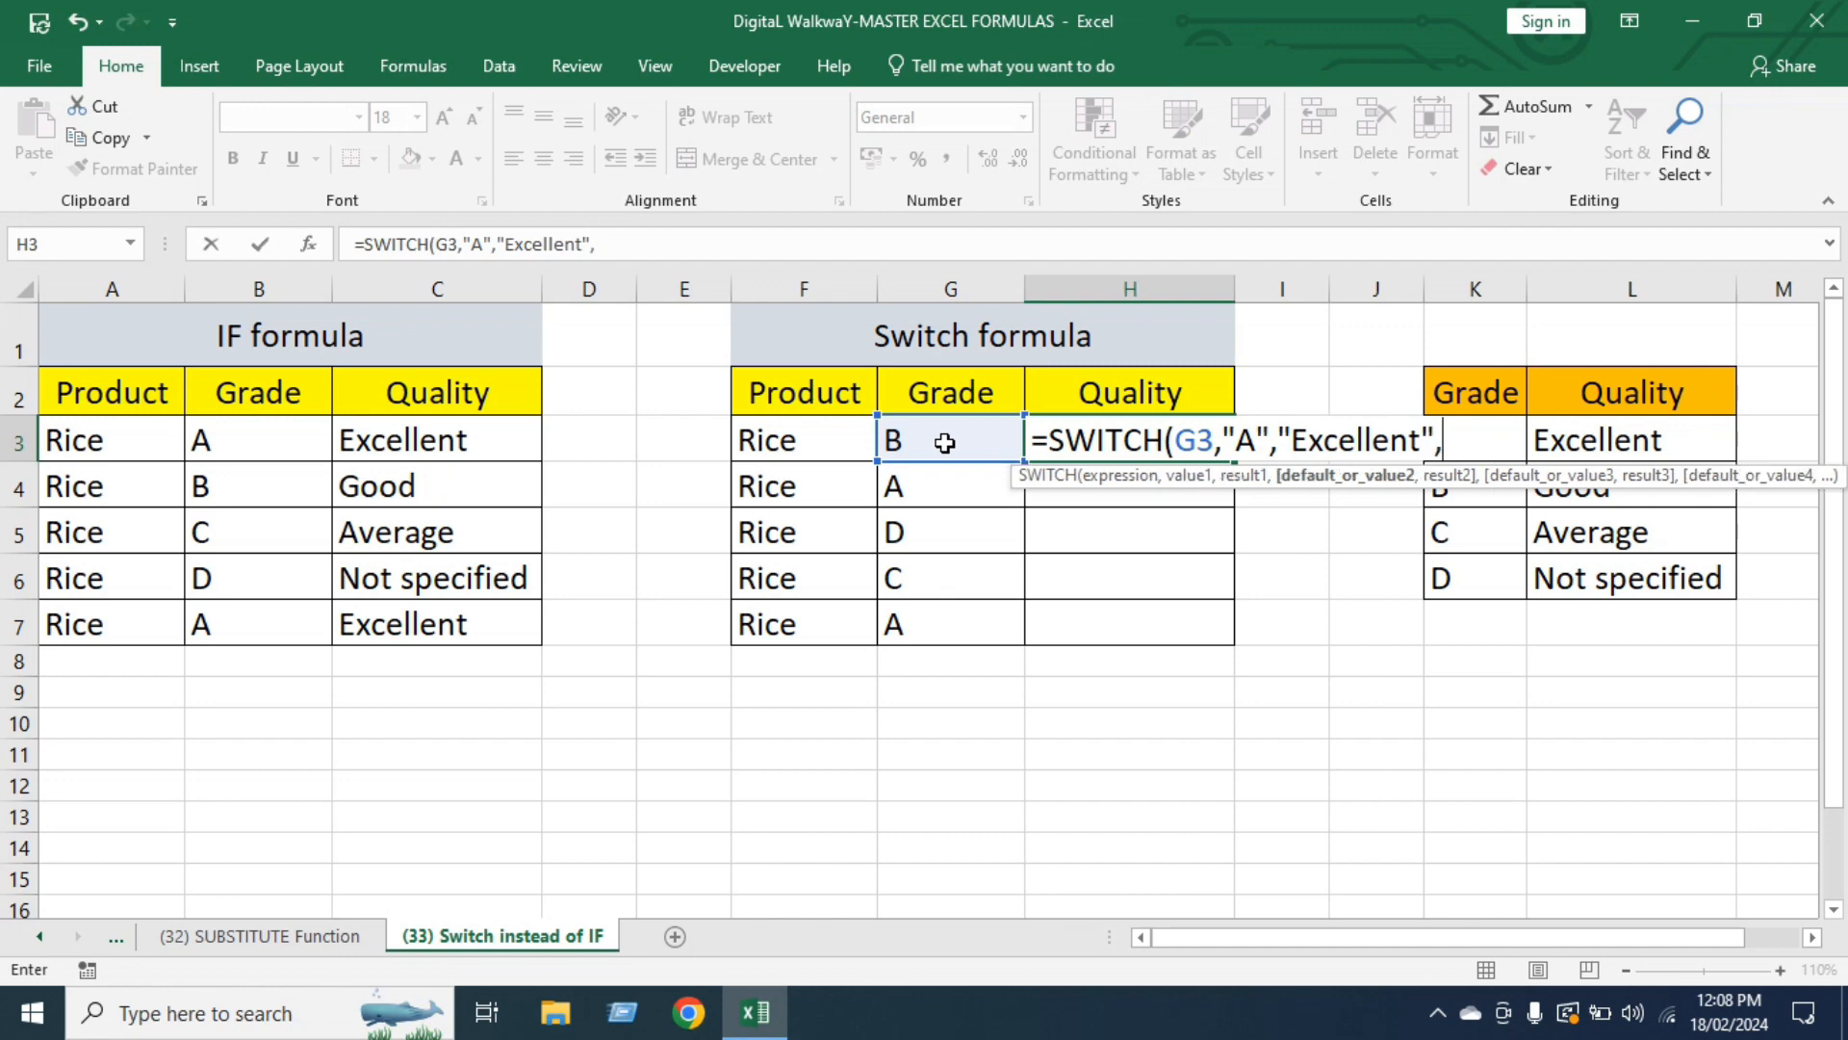
# Add "B" as the second value in the H3 SWITCH formula, with "Good" as its result.
pyautogui.write('"')
pyautogui.press('BackSpace')
pyautogui.write('"')
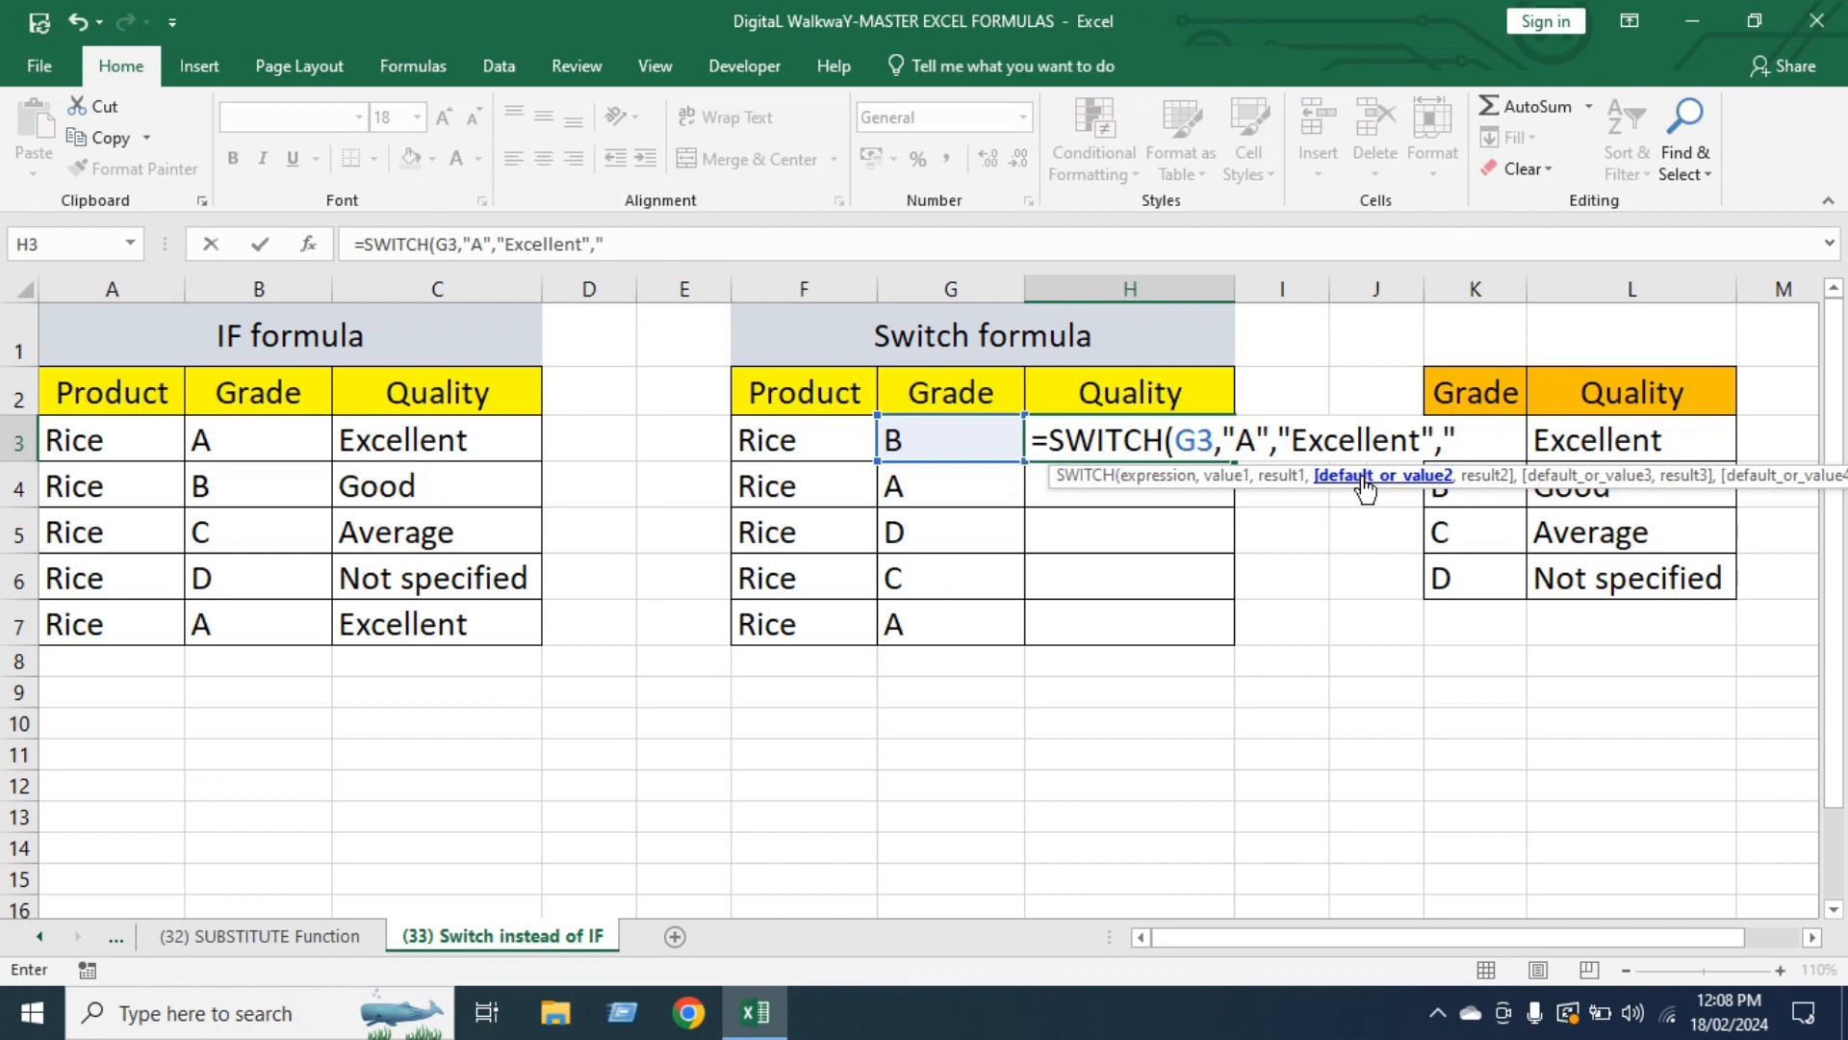
pyautogui.write('B",')
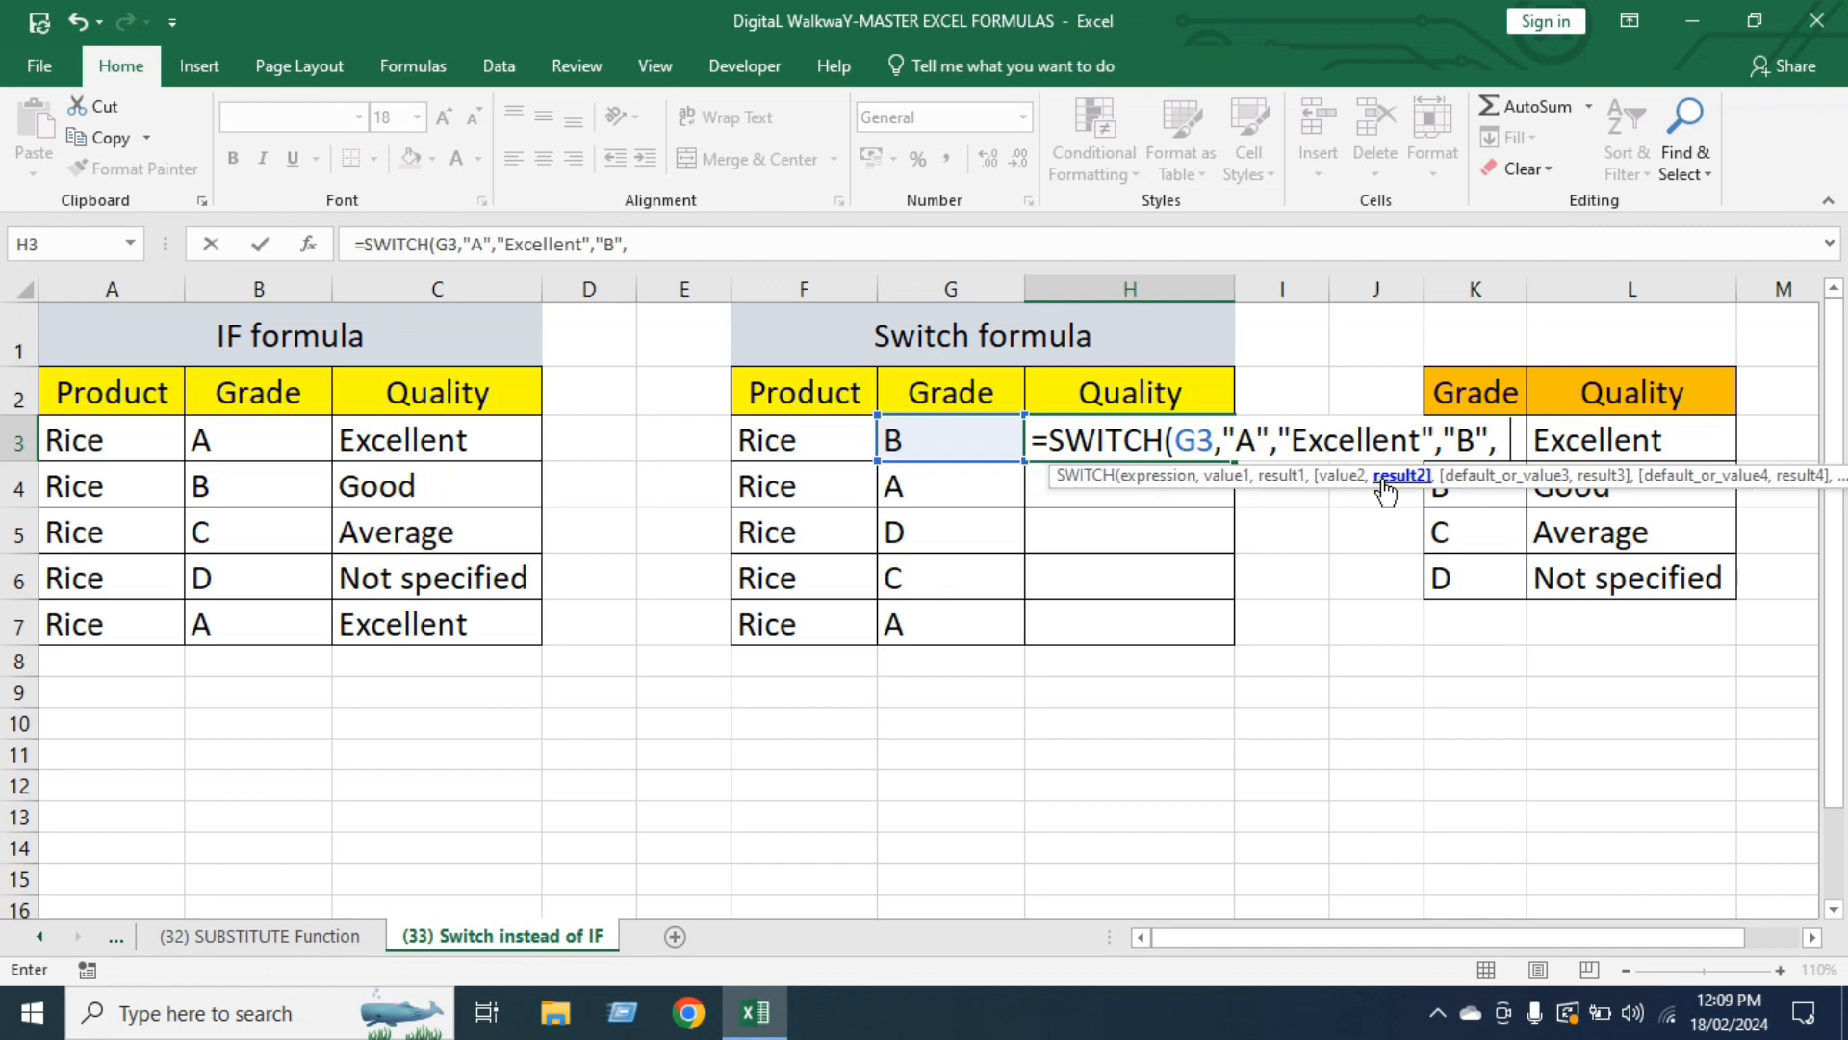
pyautogui.write('"Good')
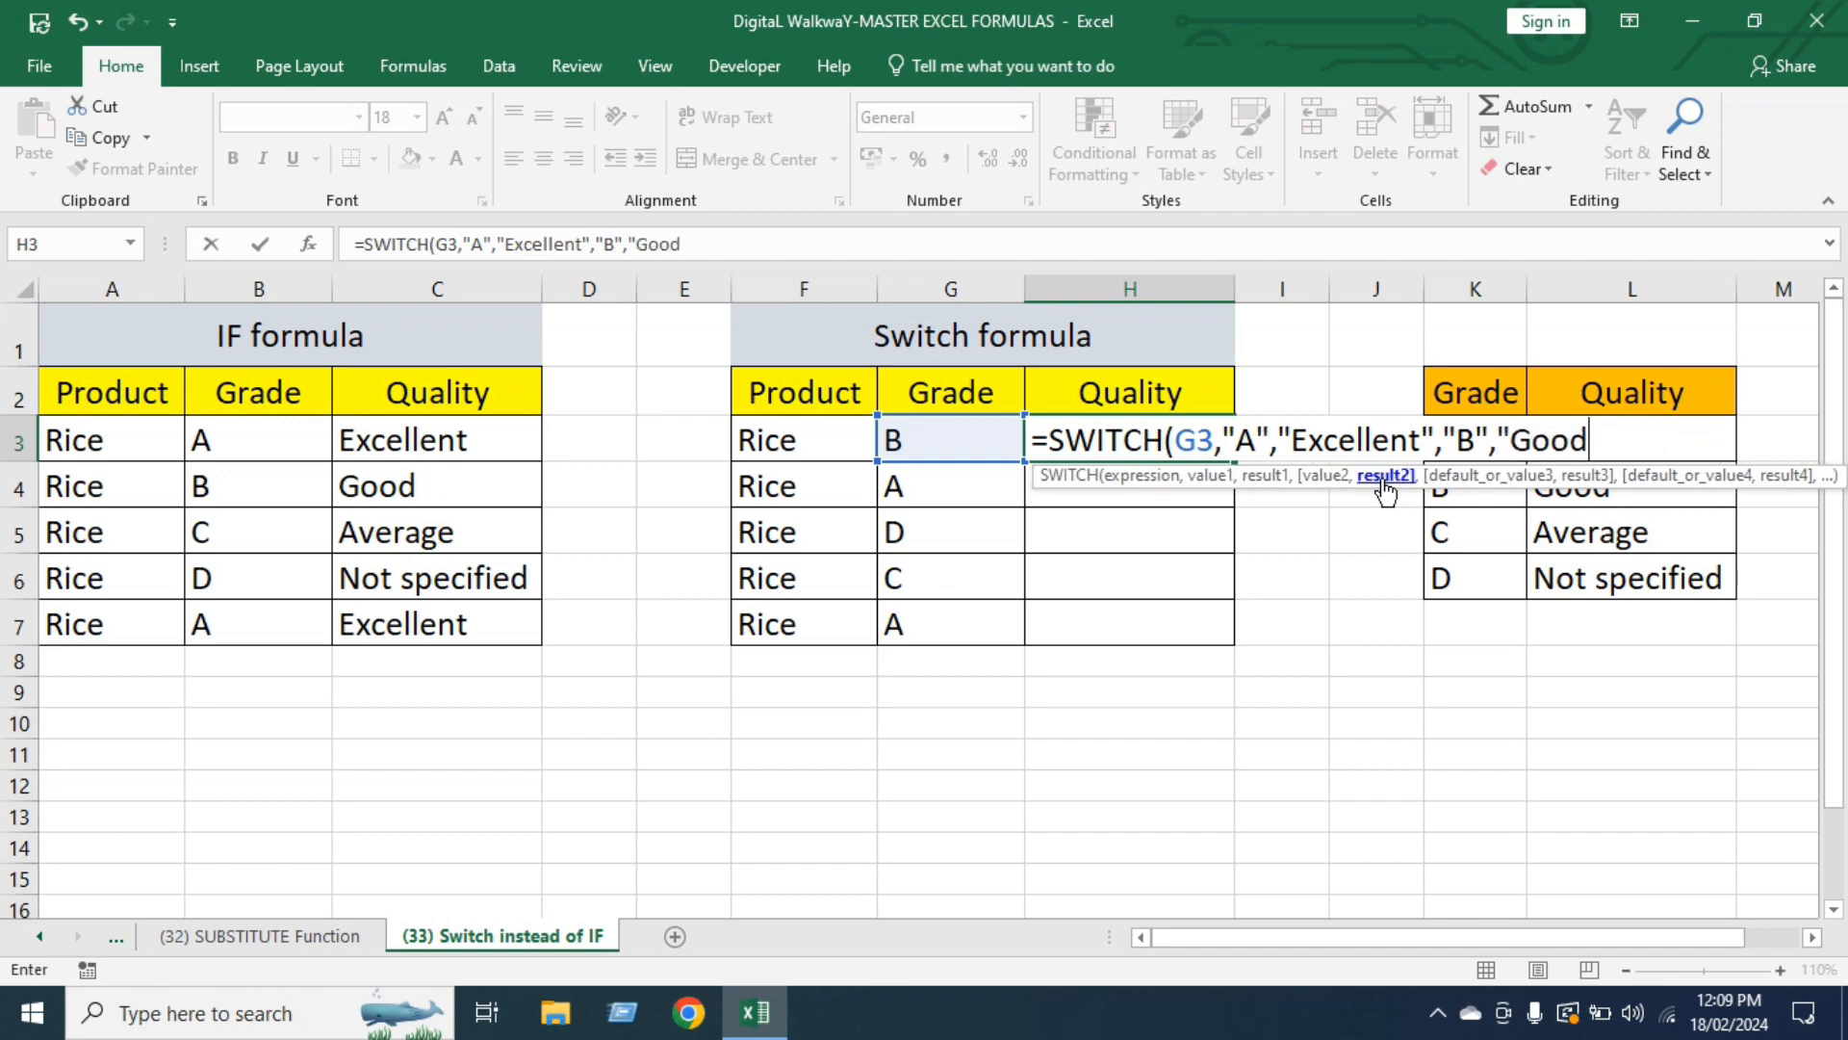
pyautogui.write('",')
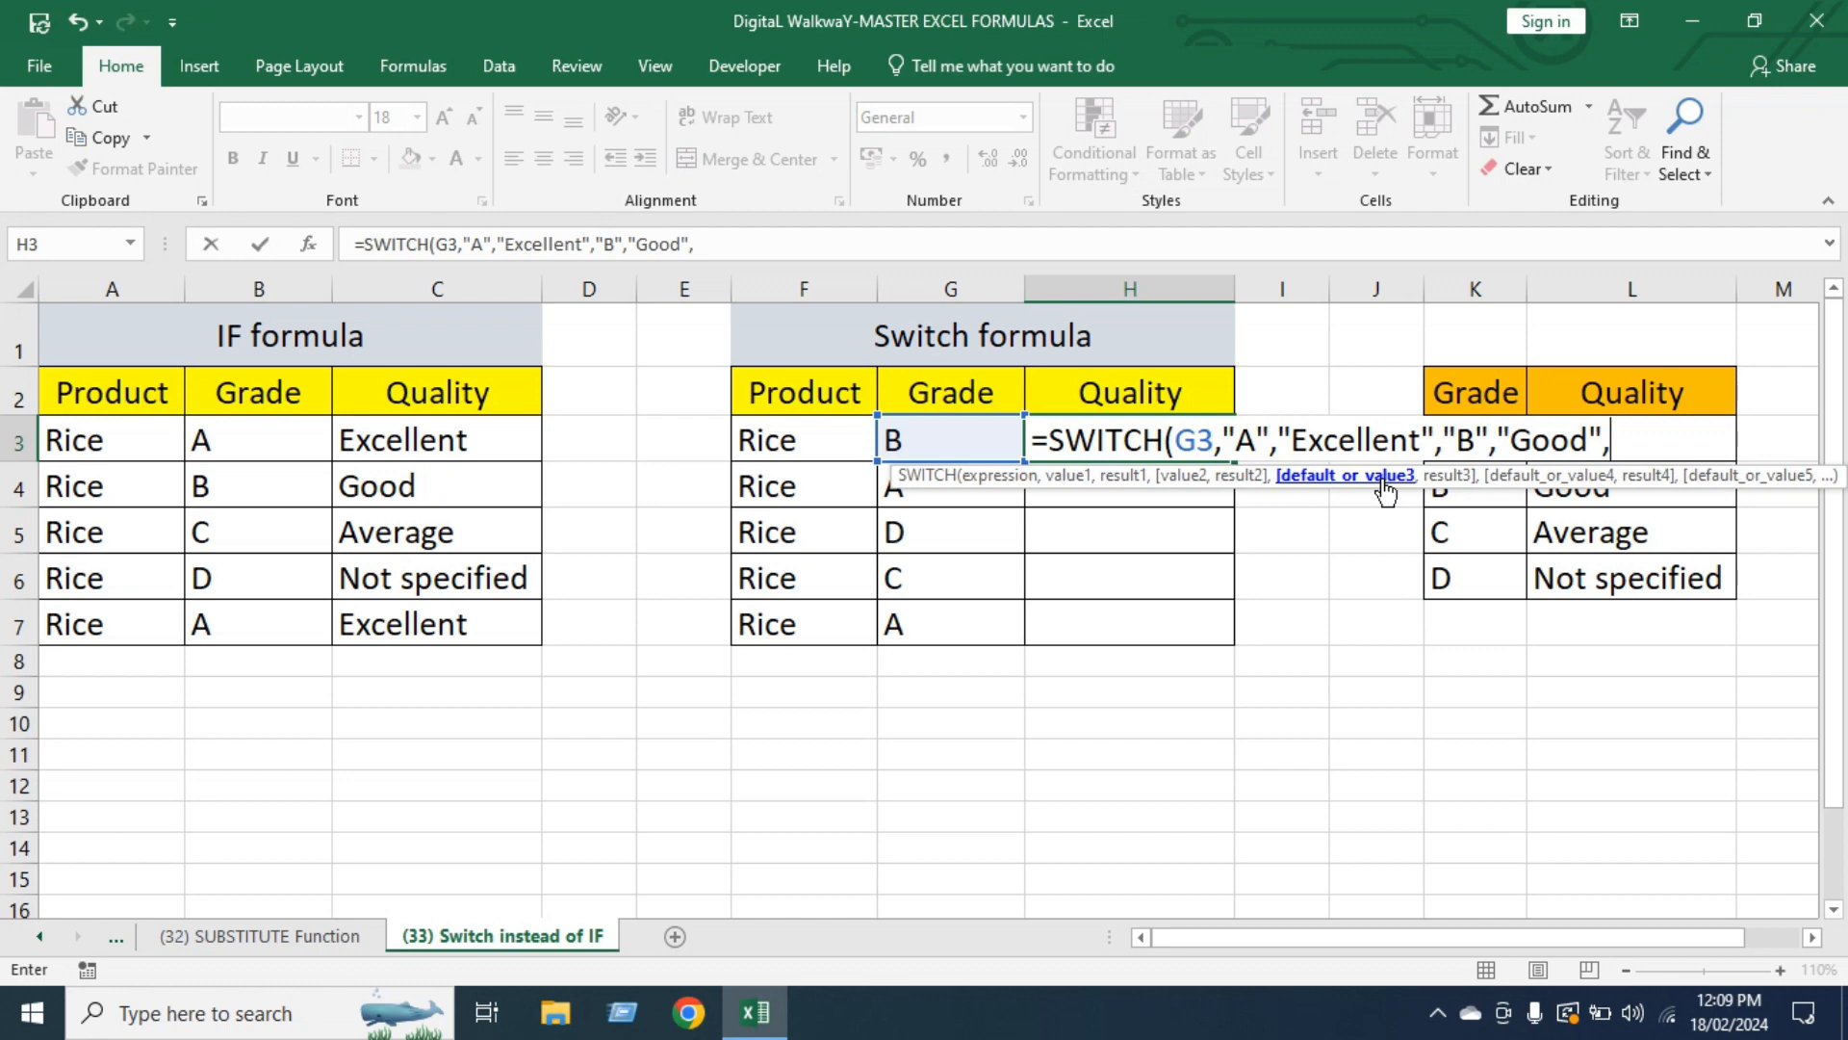
# Add "C" as the third value in the H3 SWITCH formula, with "Average" as its result.
pyautogui.write('"C",')
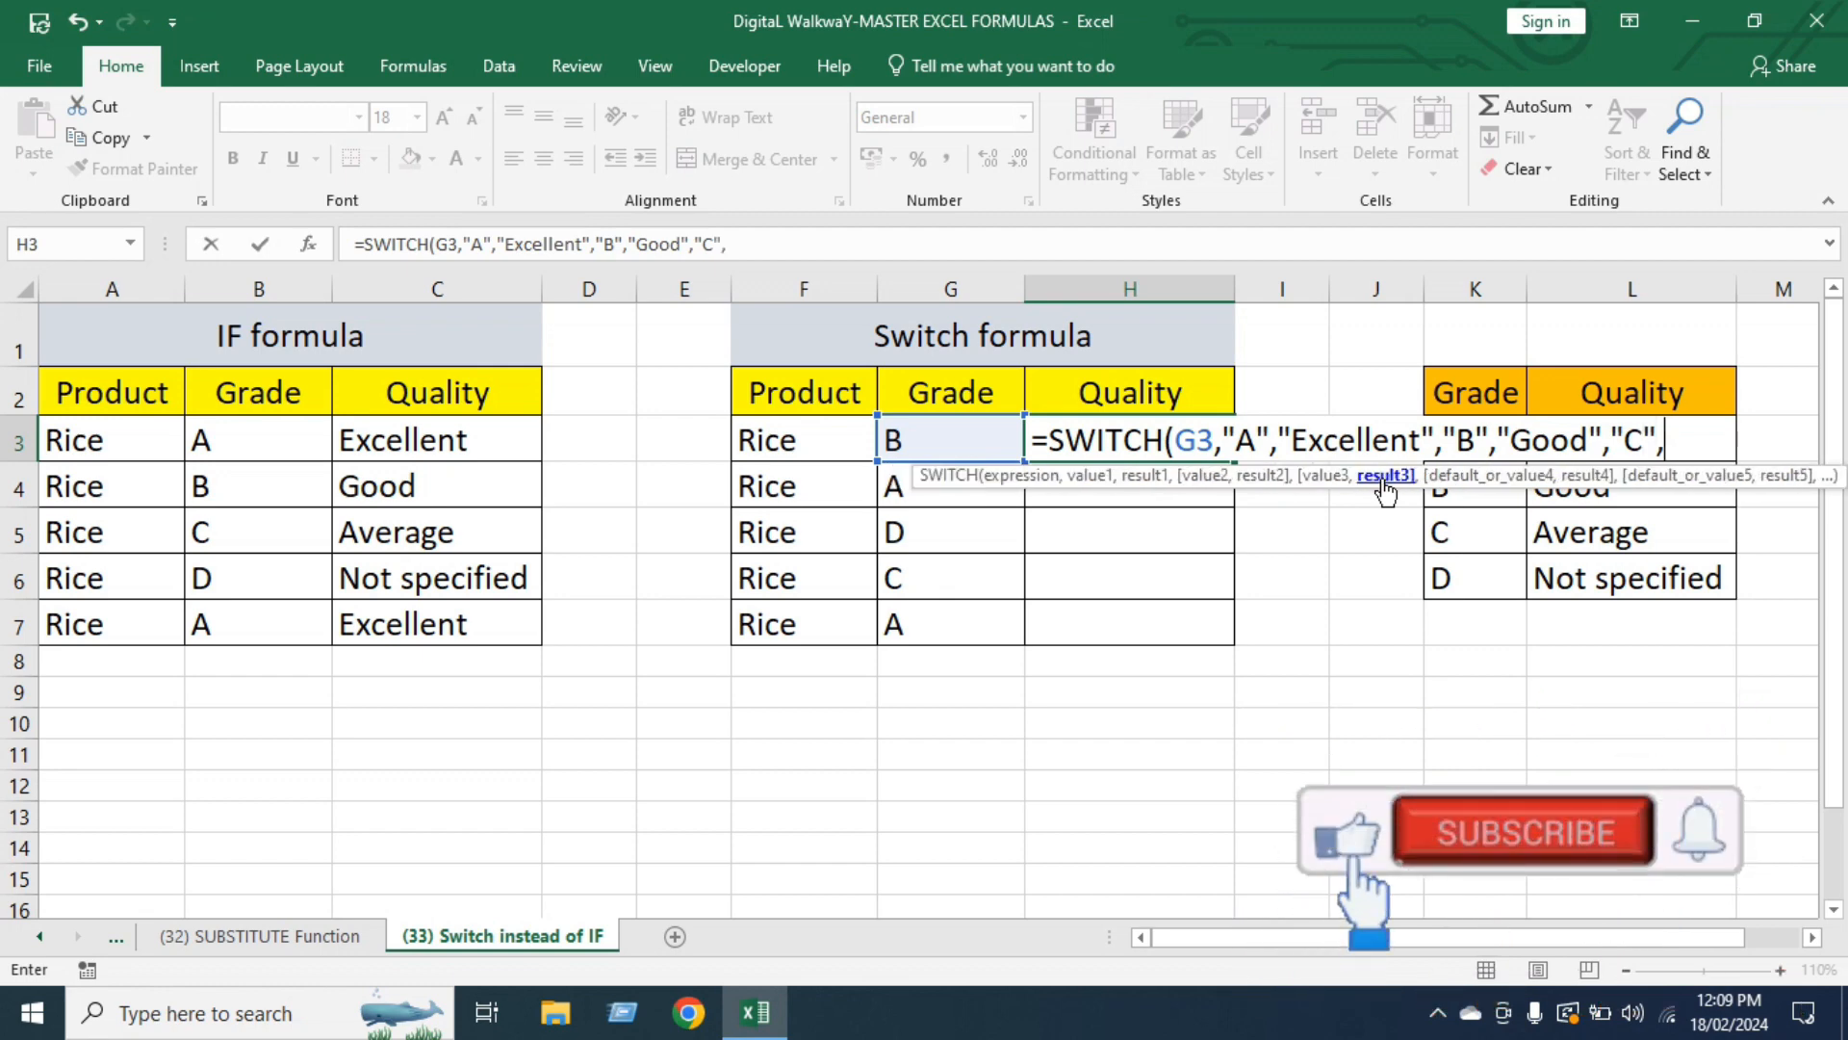
pyautogui.write('"')
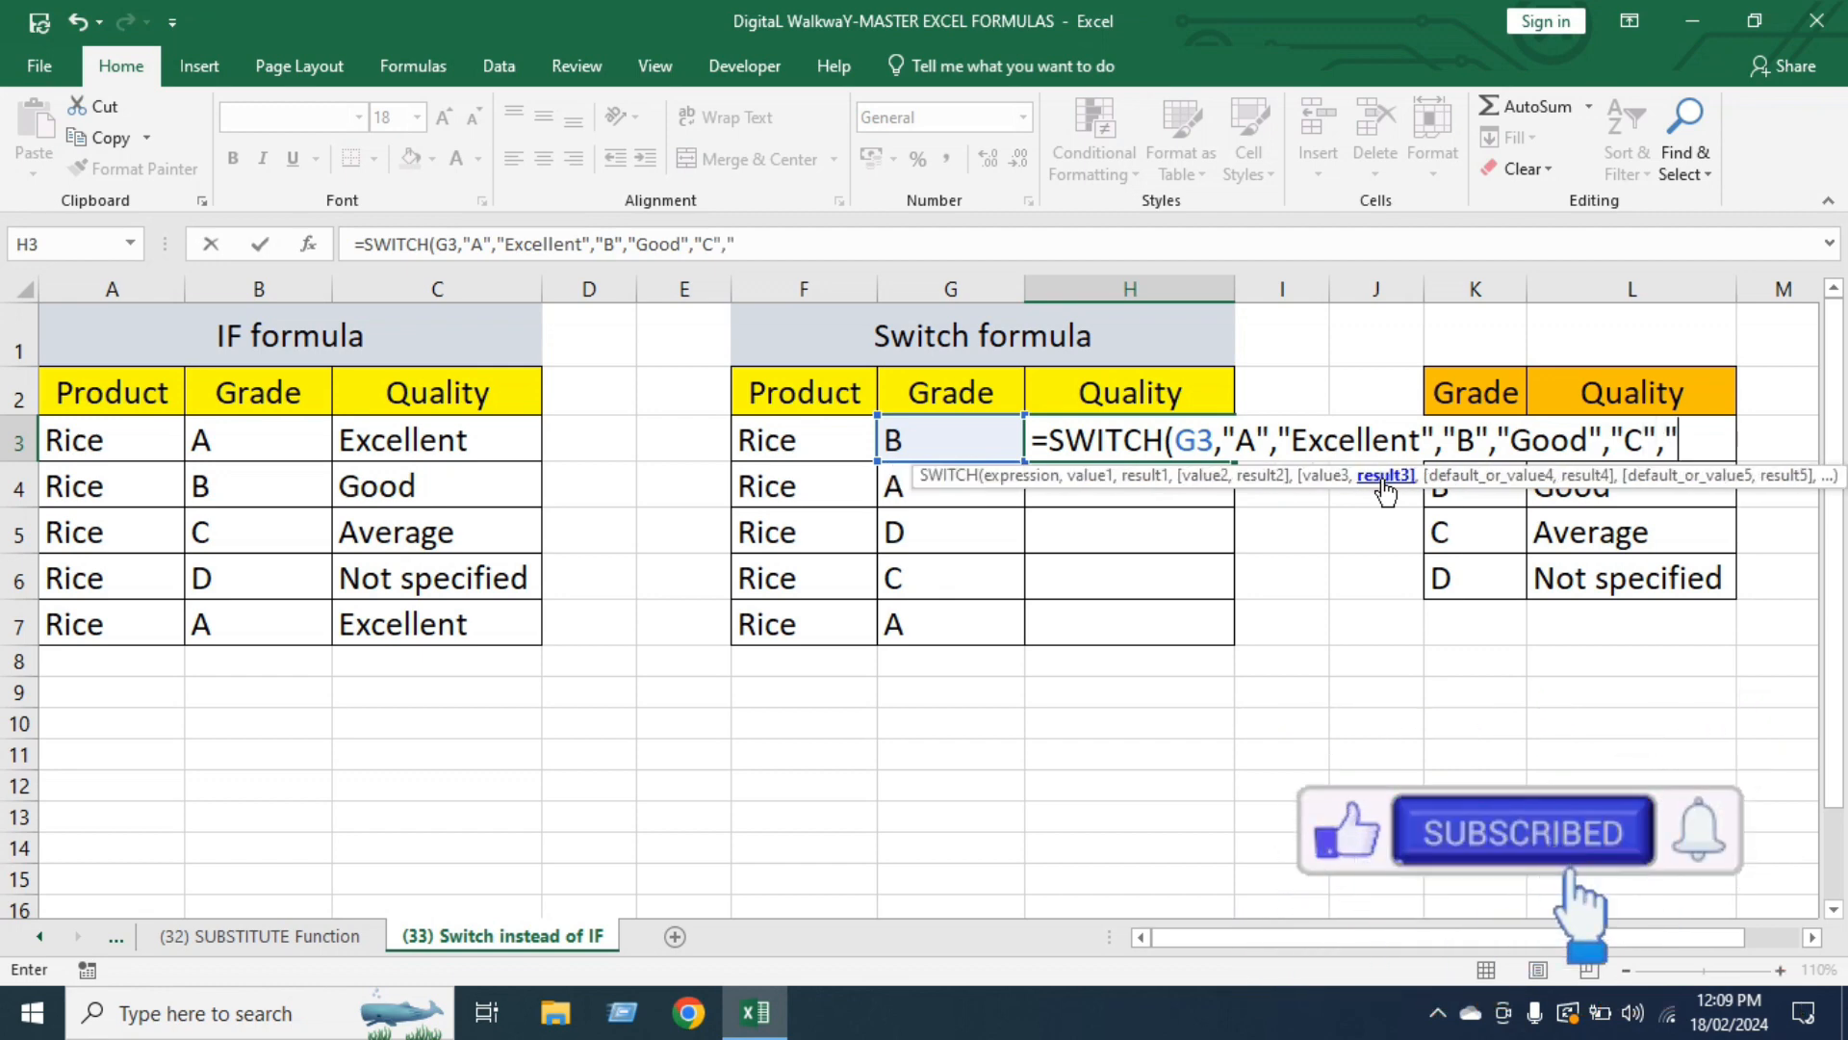
pyautogui.write('A')
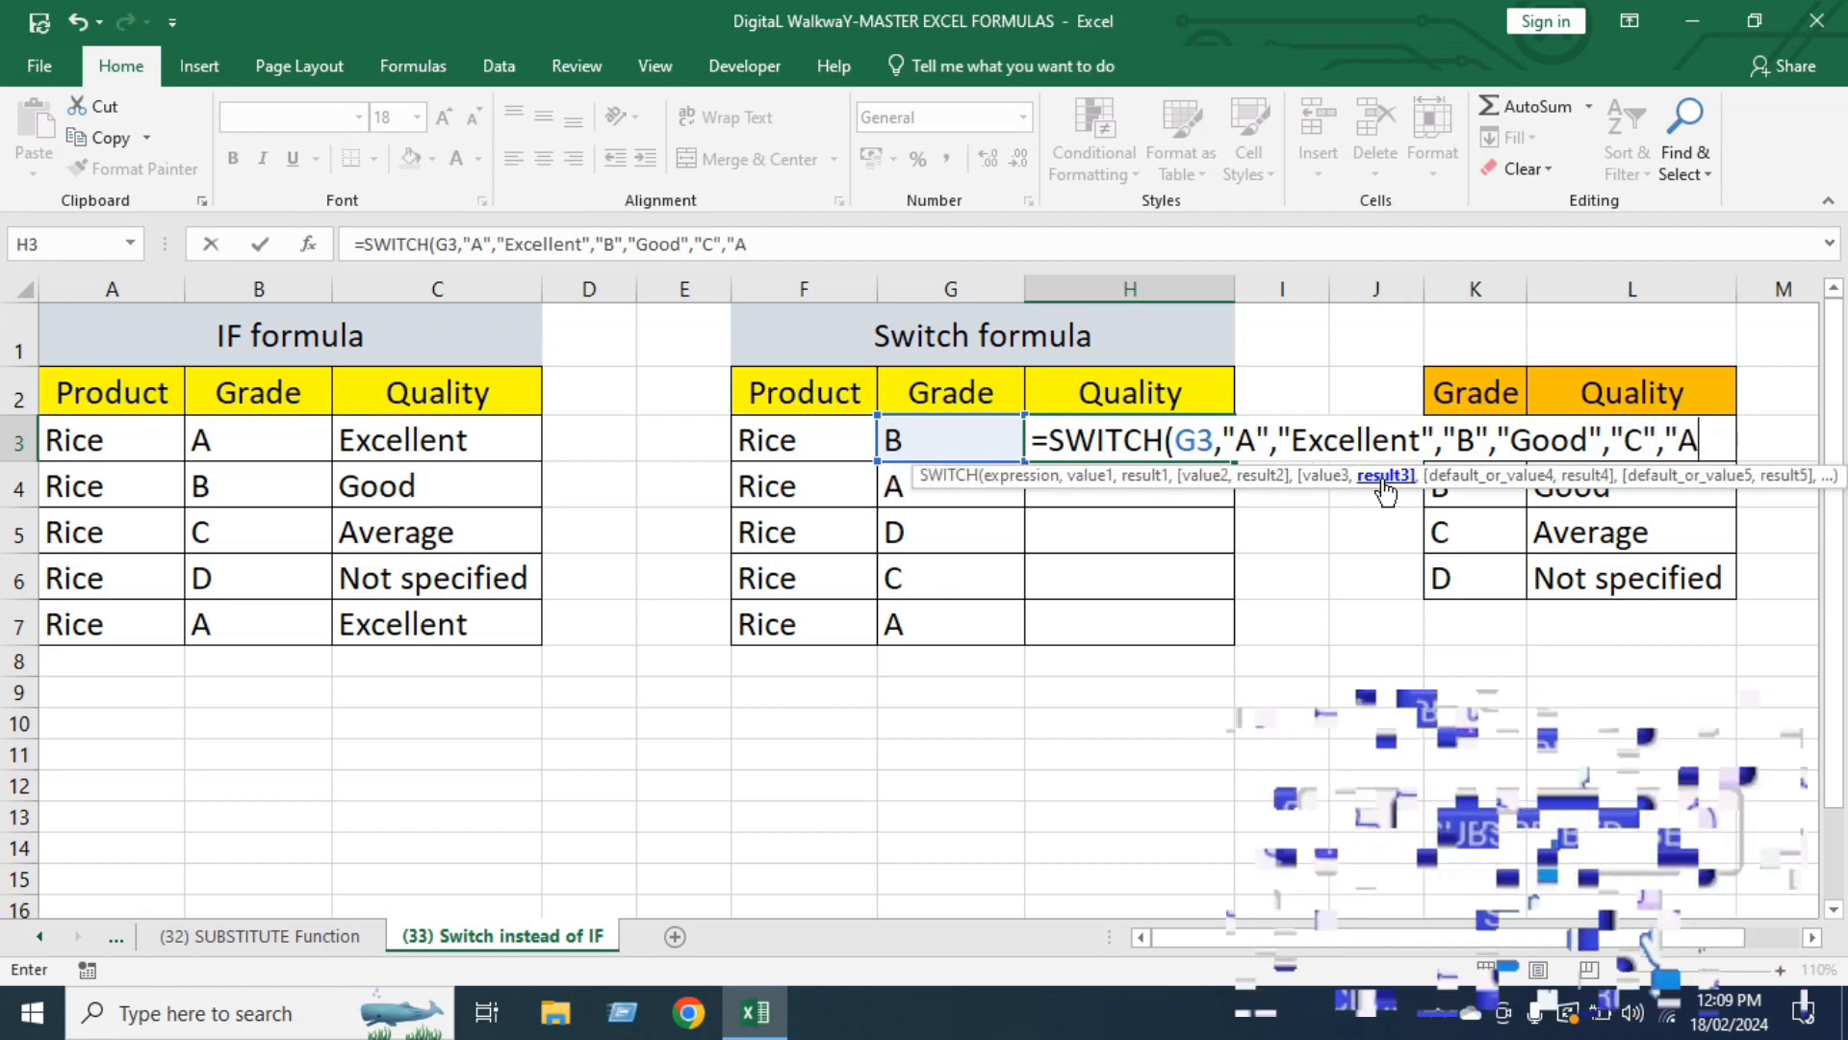
pyautogui.write('verage')
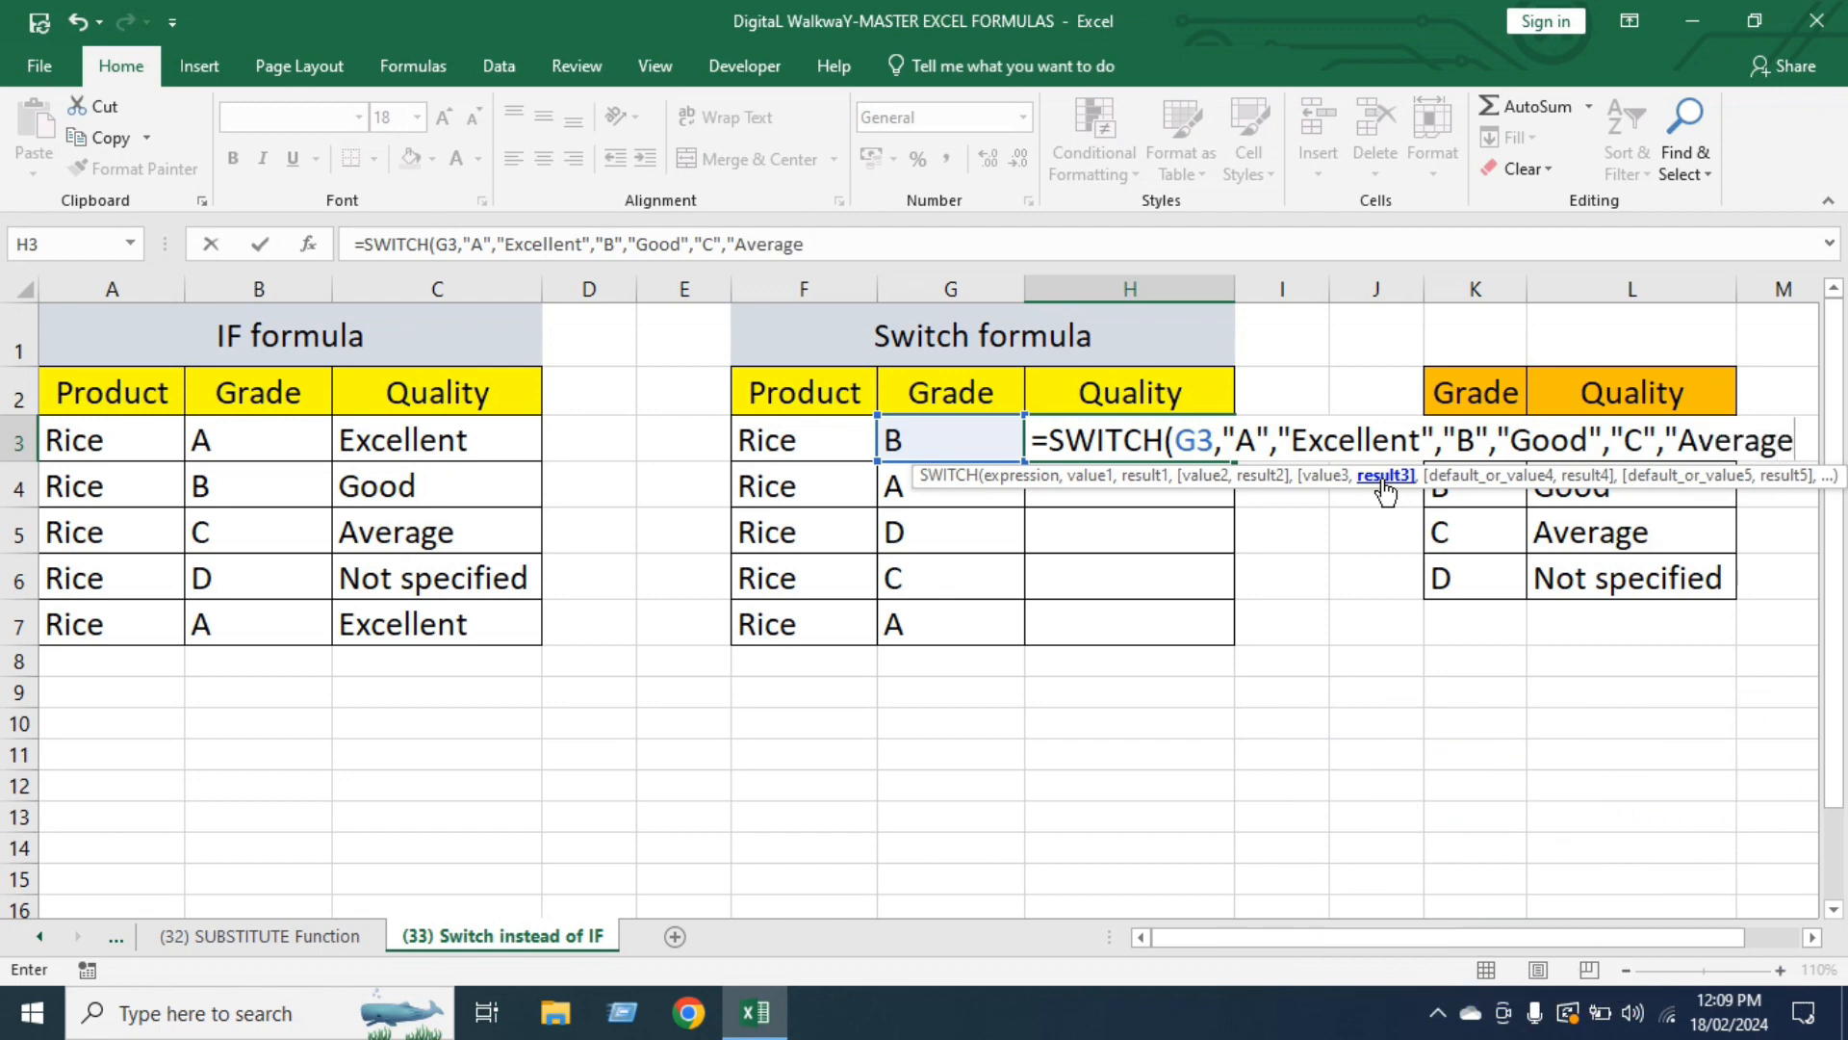
pyautogui.write('",')
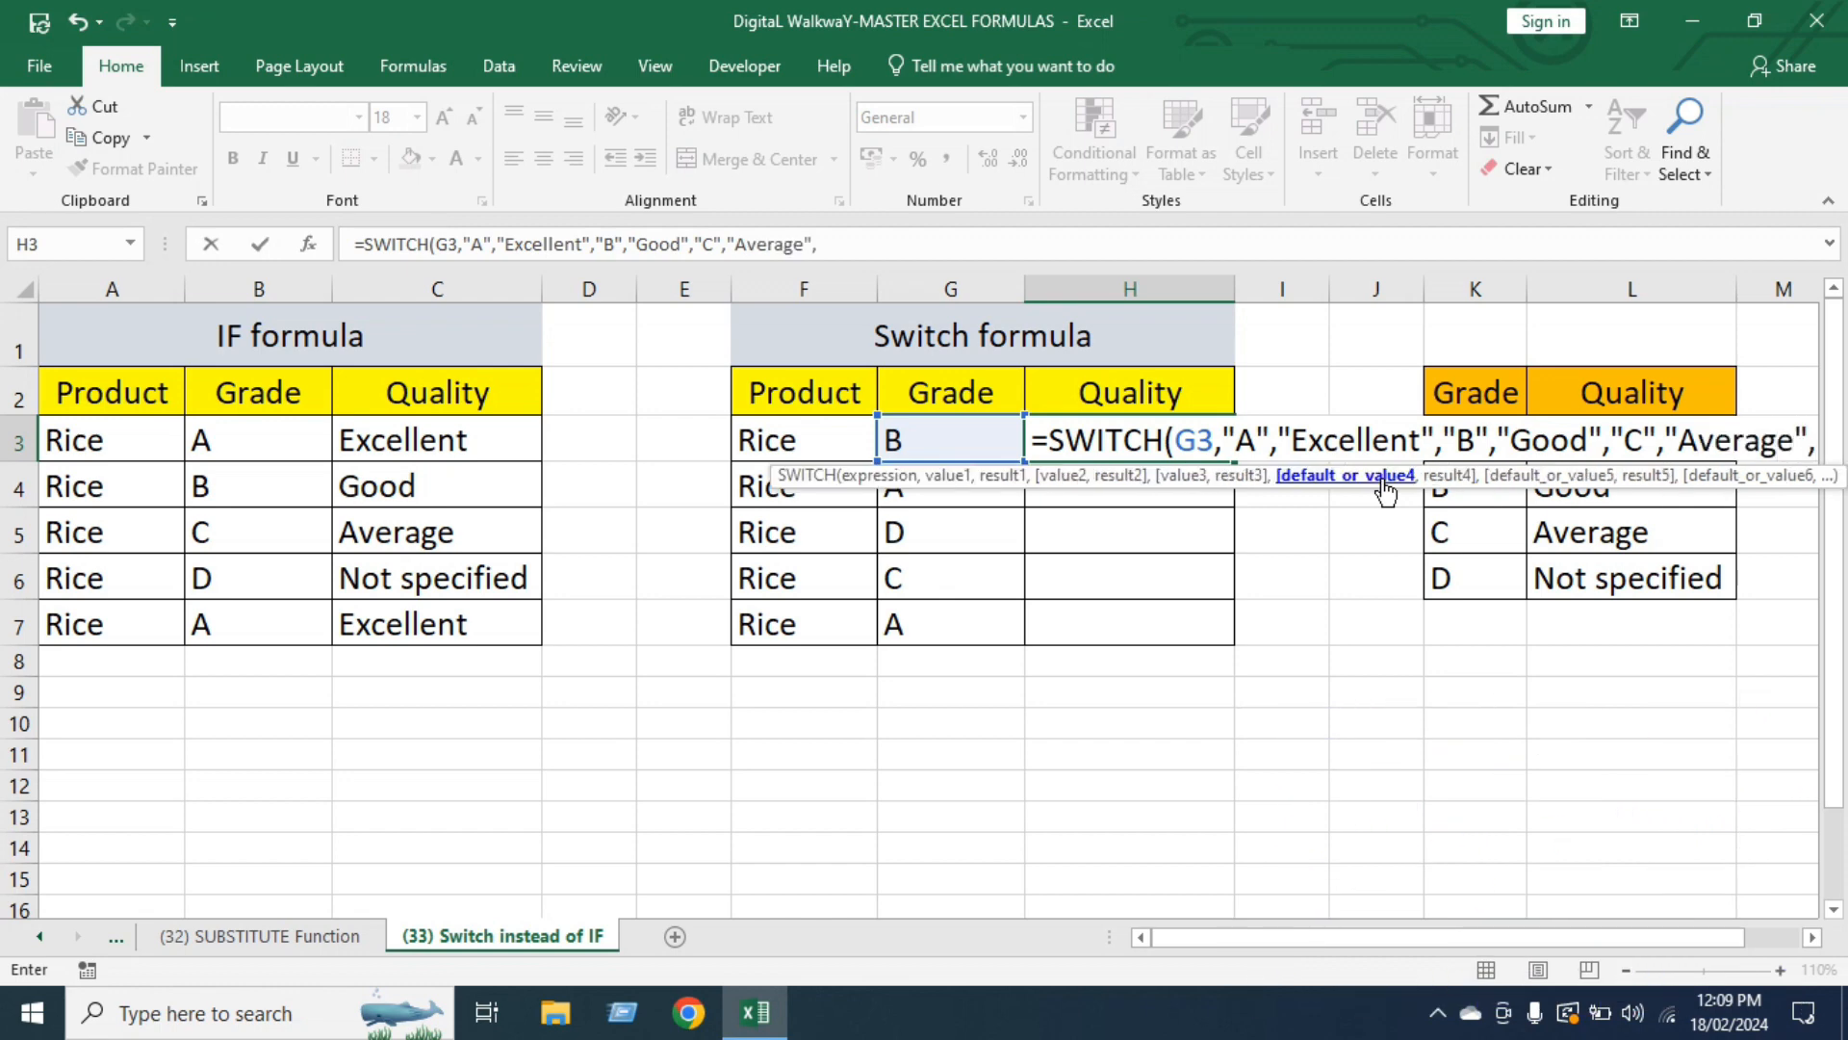
# Add "D" as the fourth value with "Not specified" as its result, and complete the H3 SWITCH formula.
pyautogui.write('"')
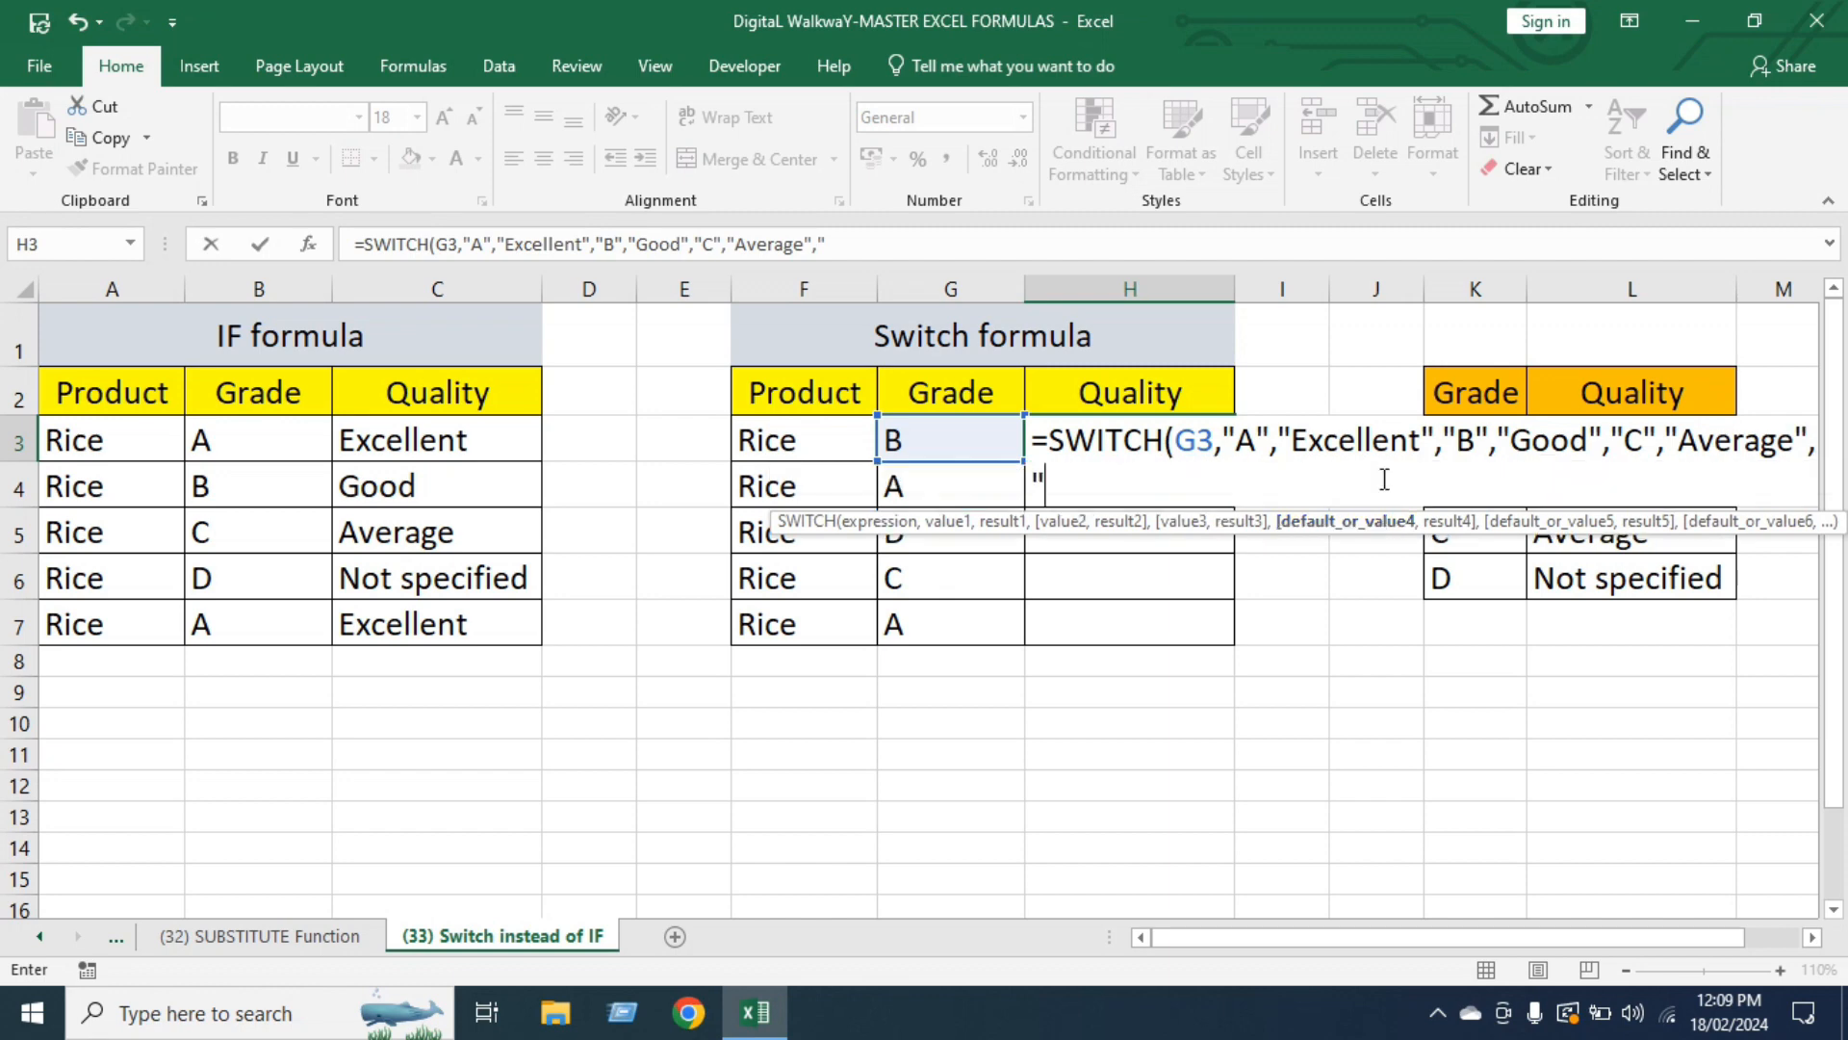
pyautogui.write('D",')
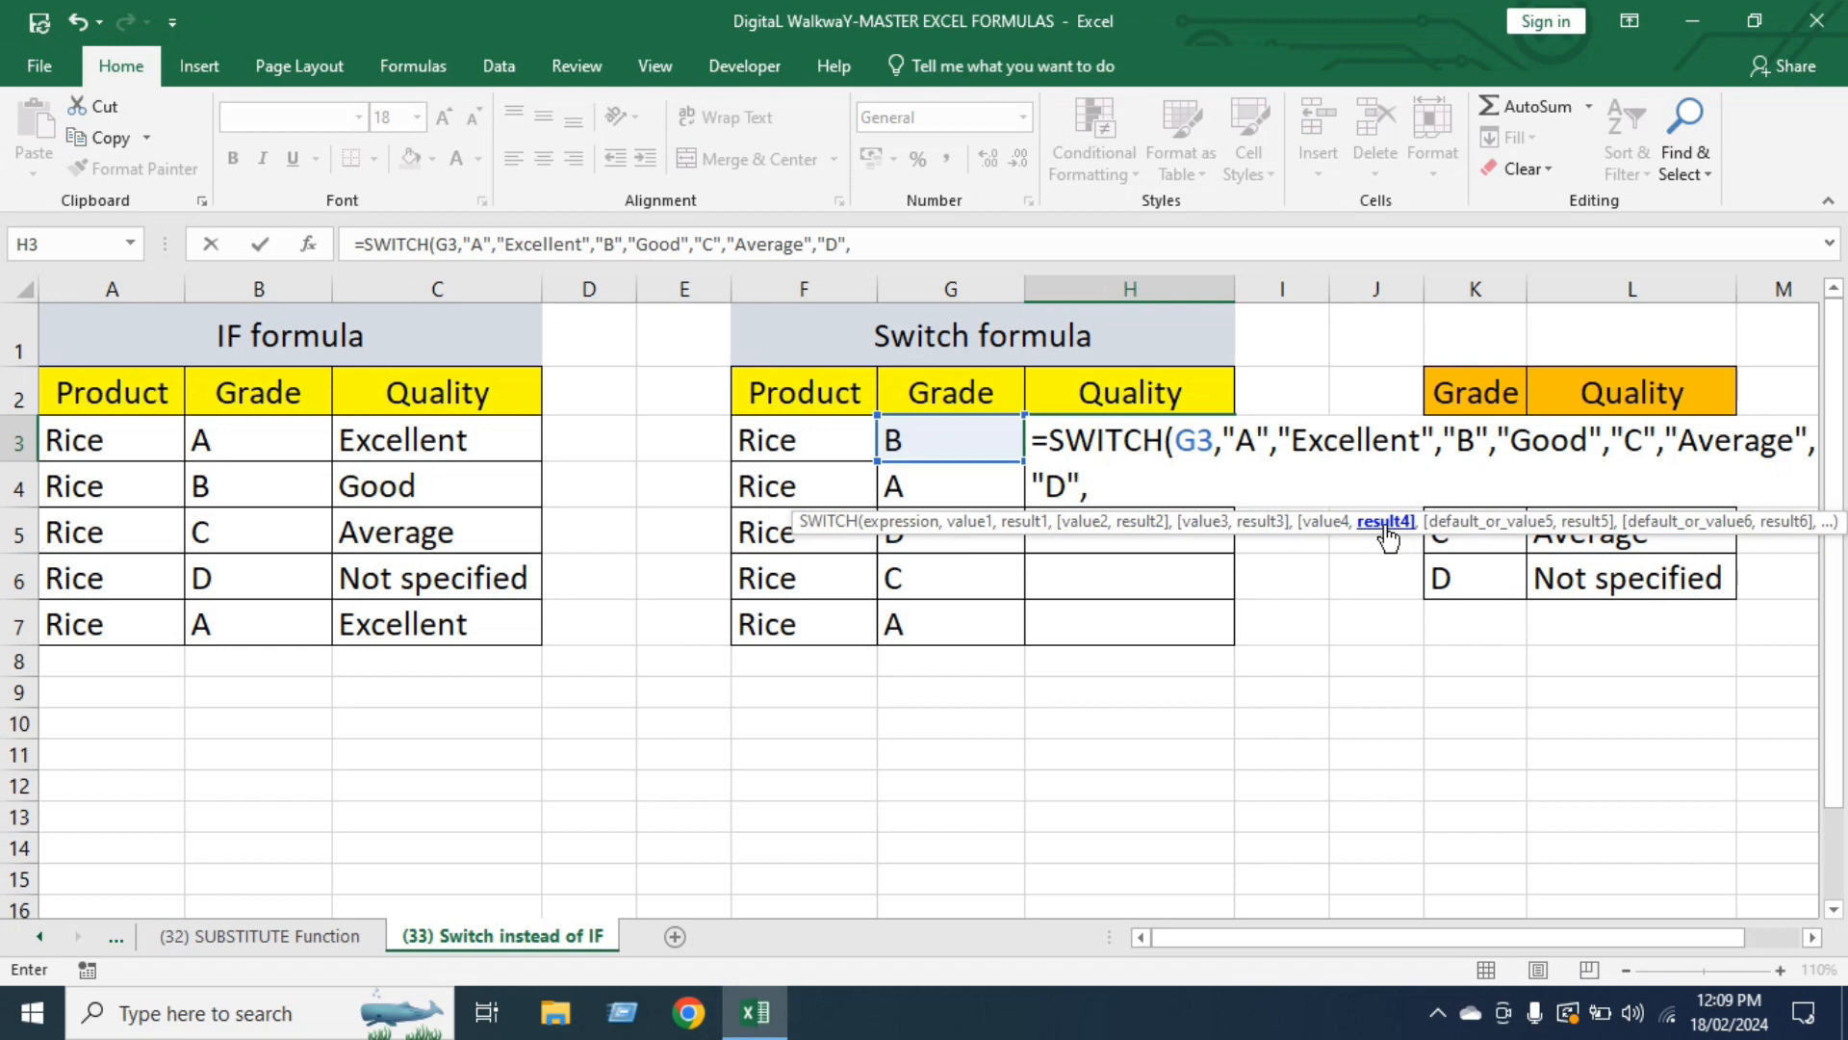
pyautogui.write('"')
pyautogui.write('Not specifi')
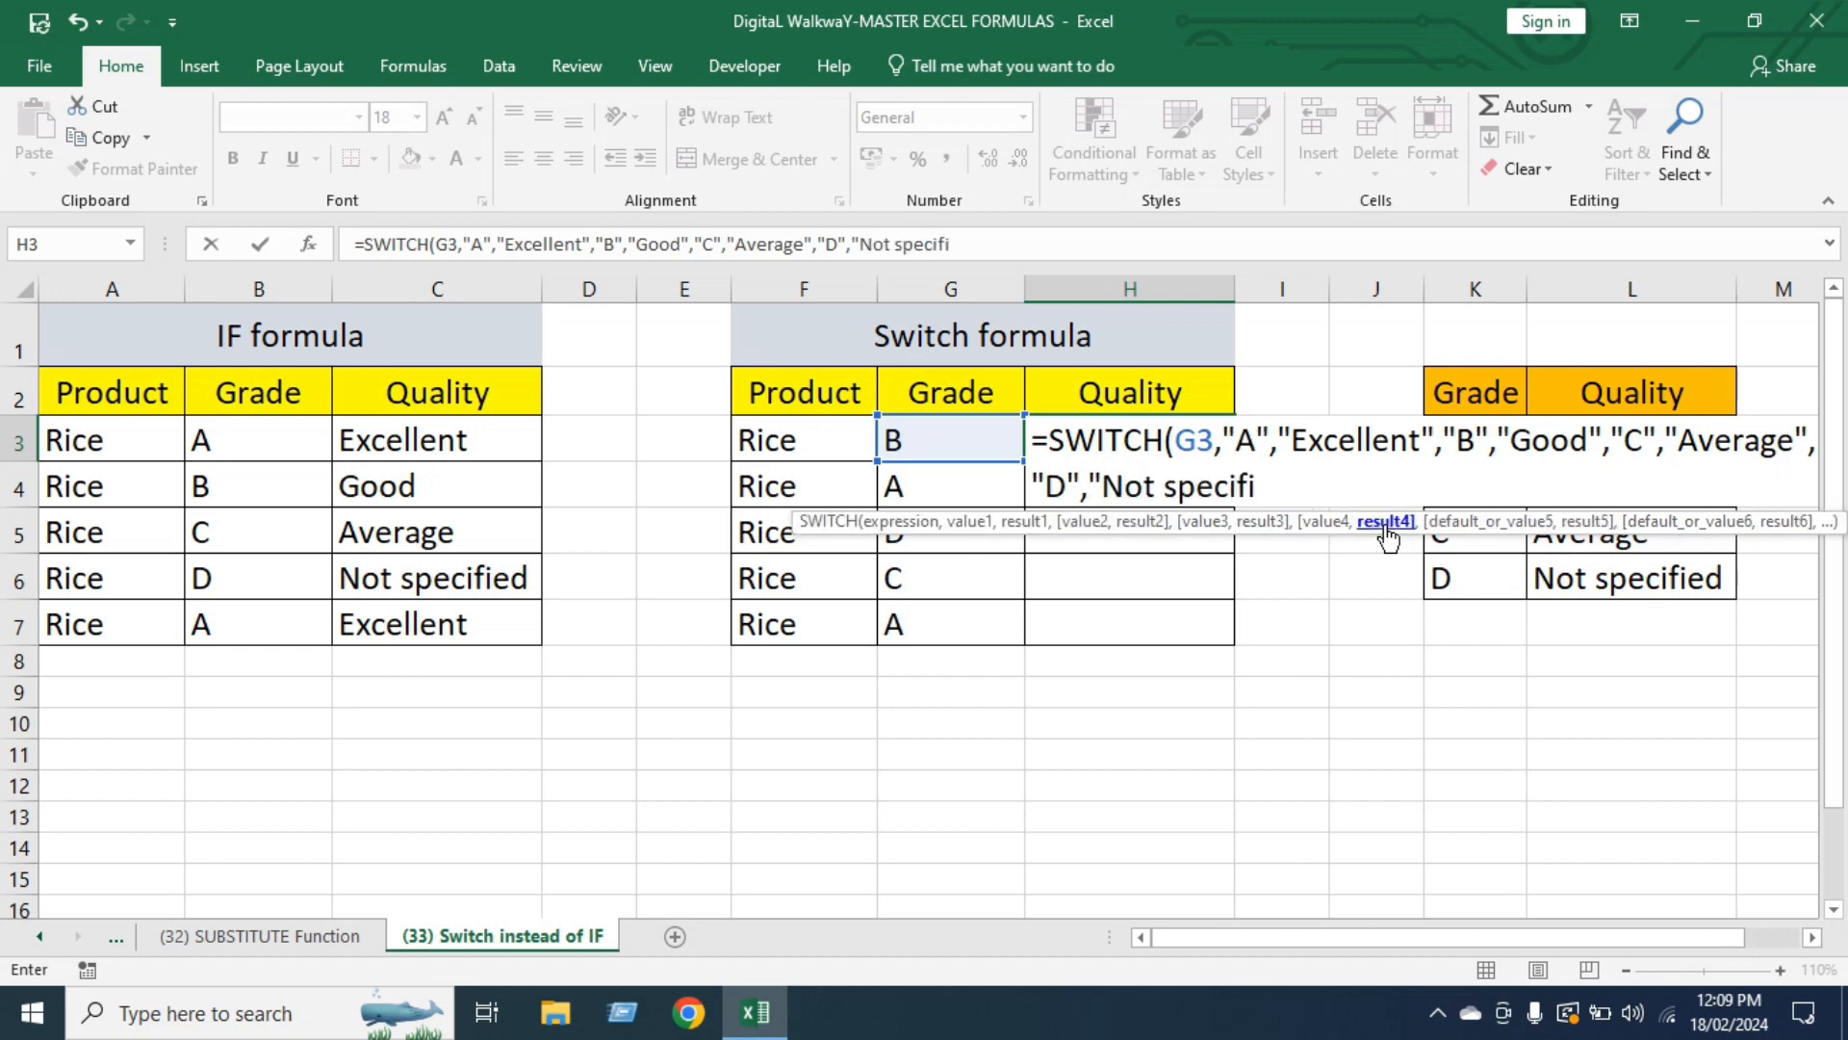
pyautogui.write('ed")')
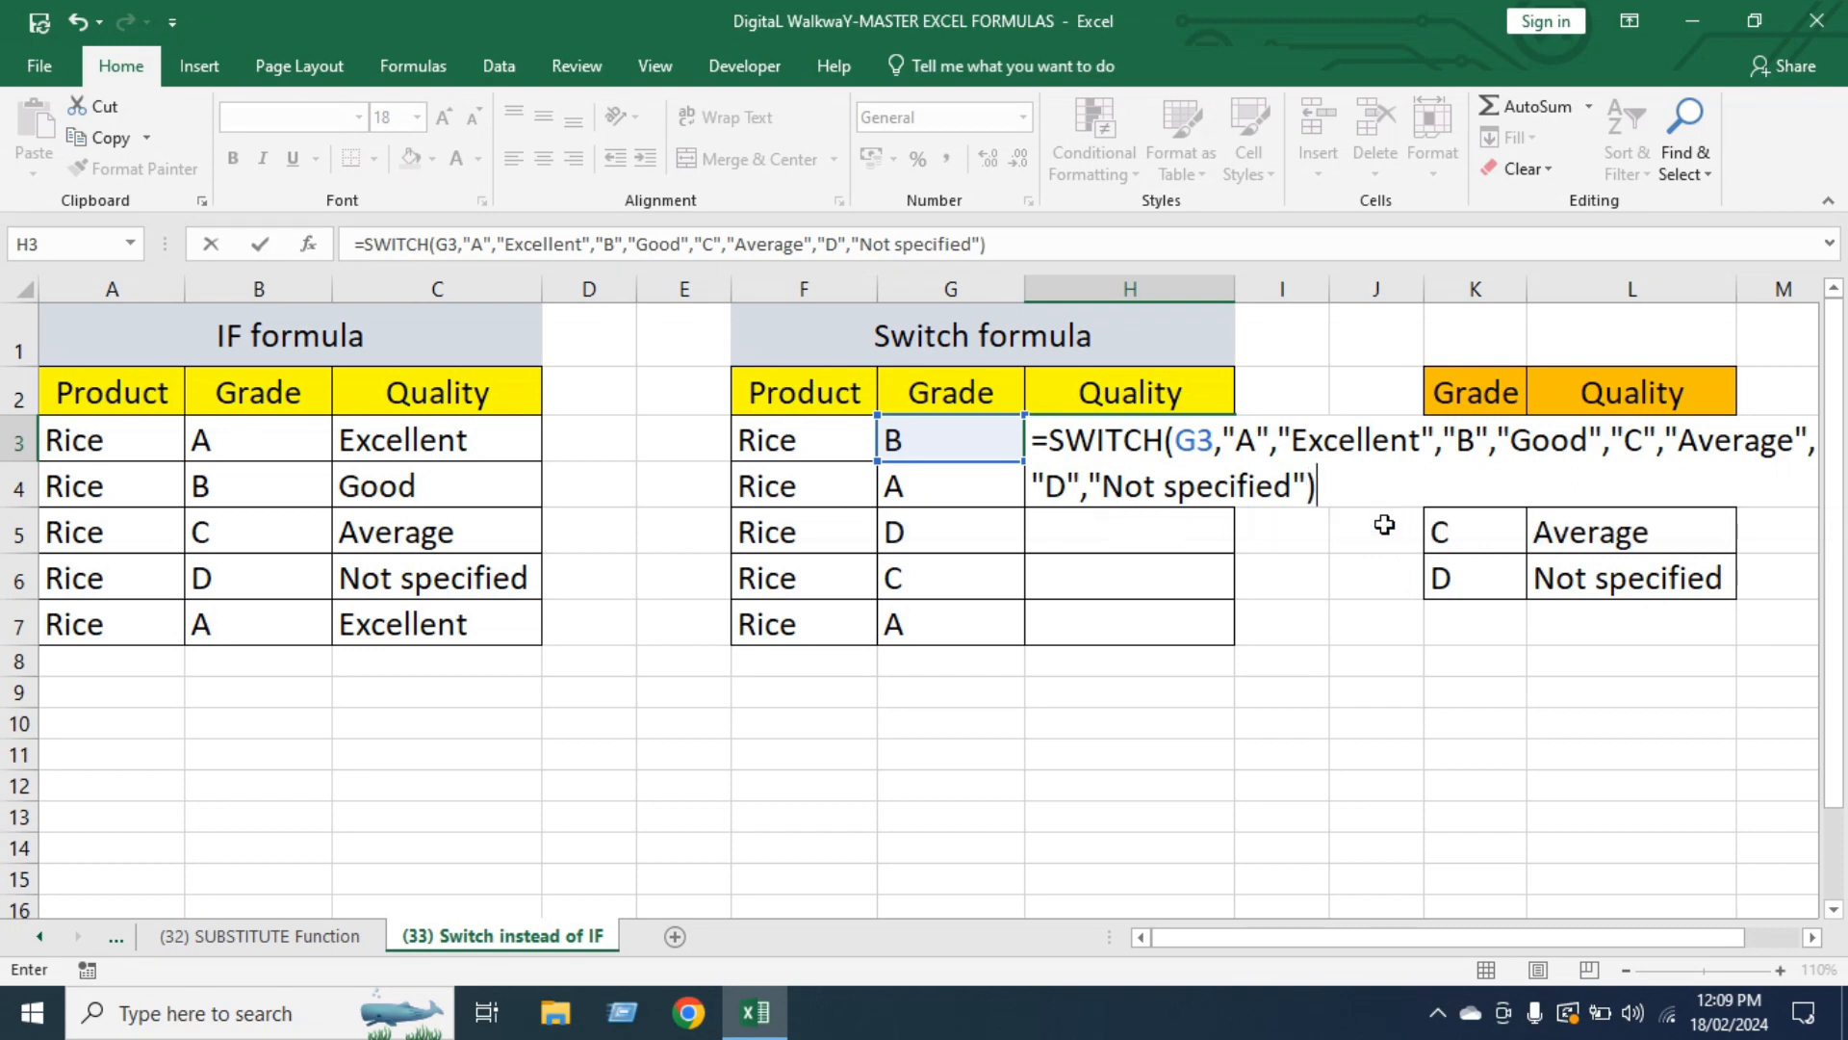
pyautogui.press('Return')
# Fill the SWITCH formula from H3 down through H7.
pyautogui.press('Up')
pyautogui.press('Left')
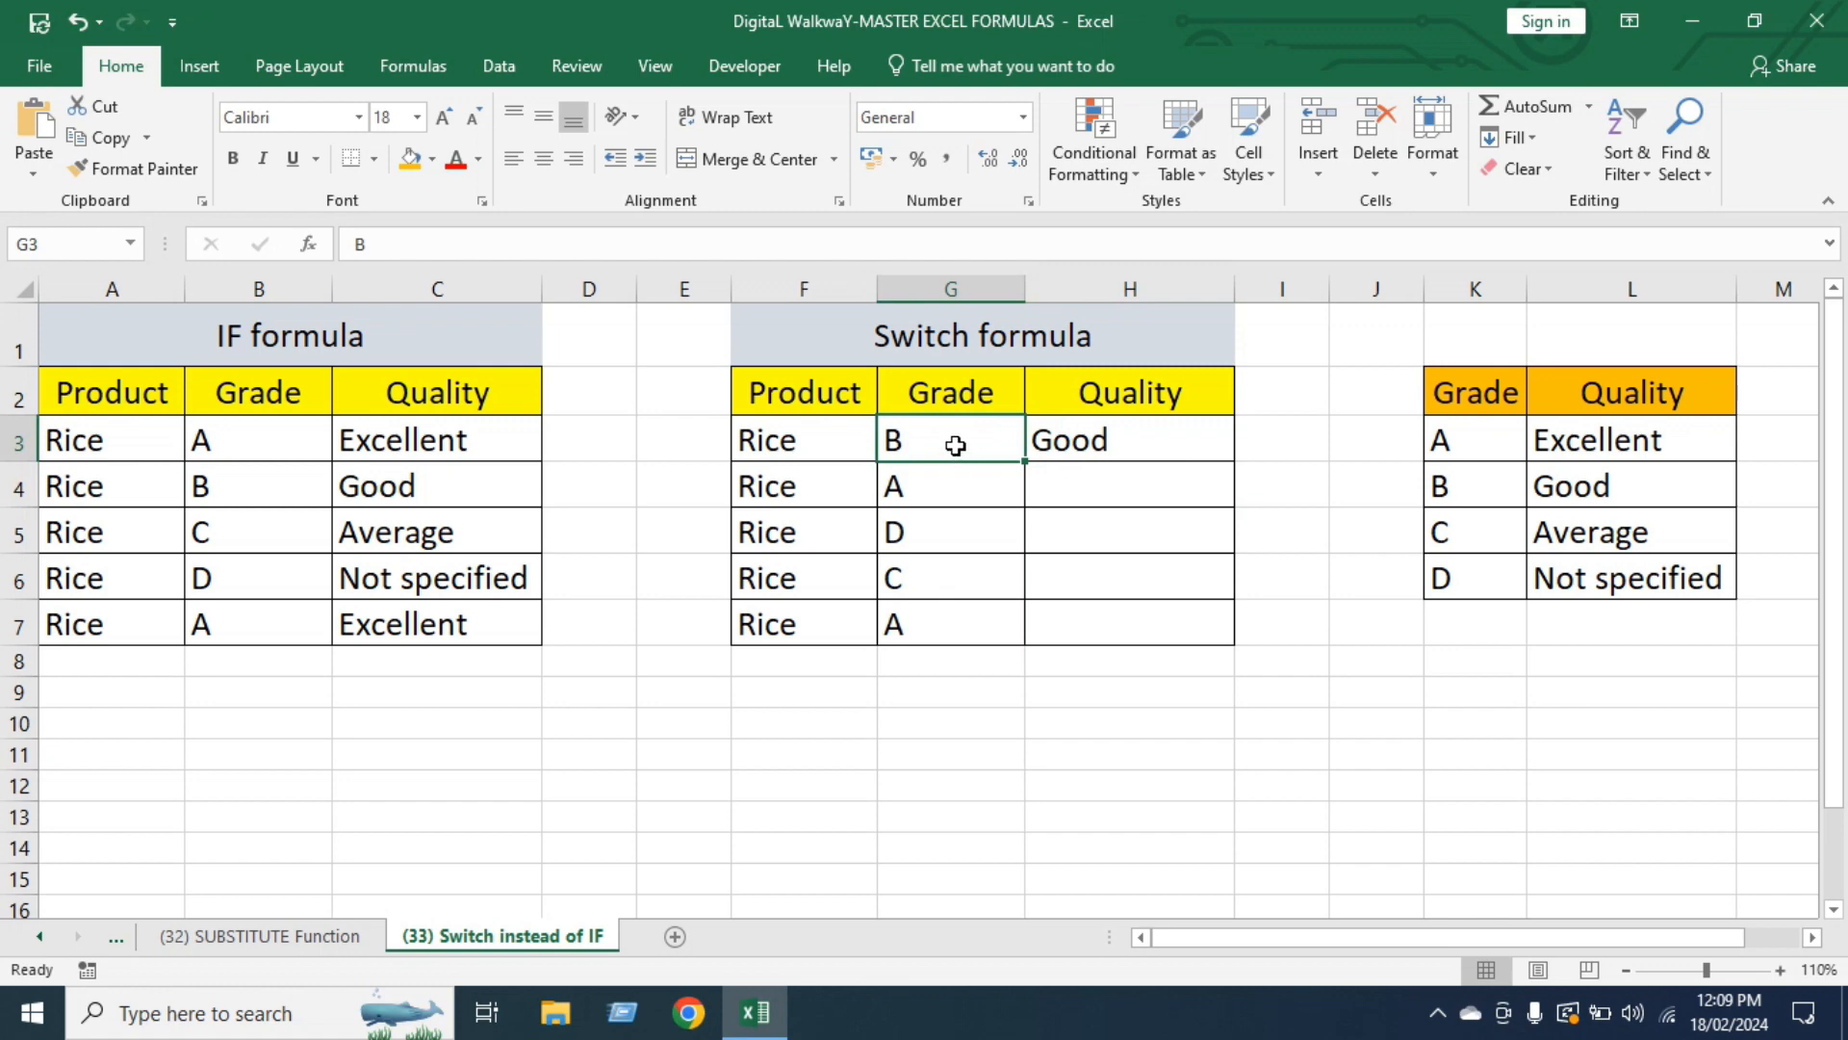
pyautogui.click(1097, 445)
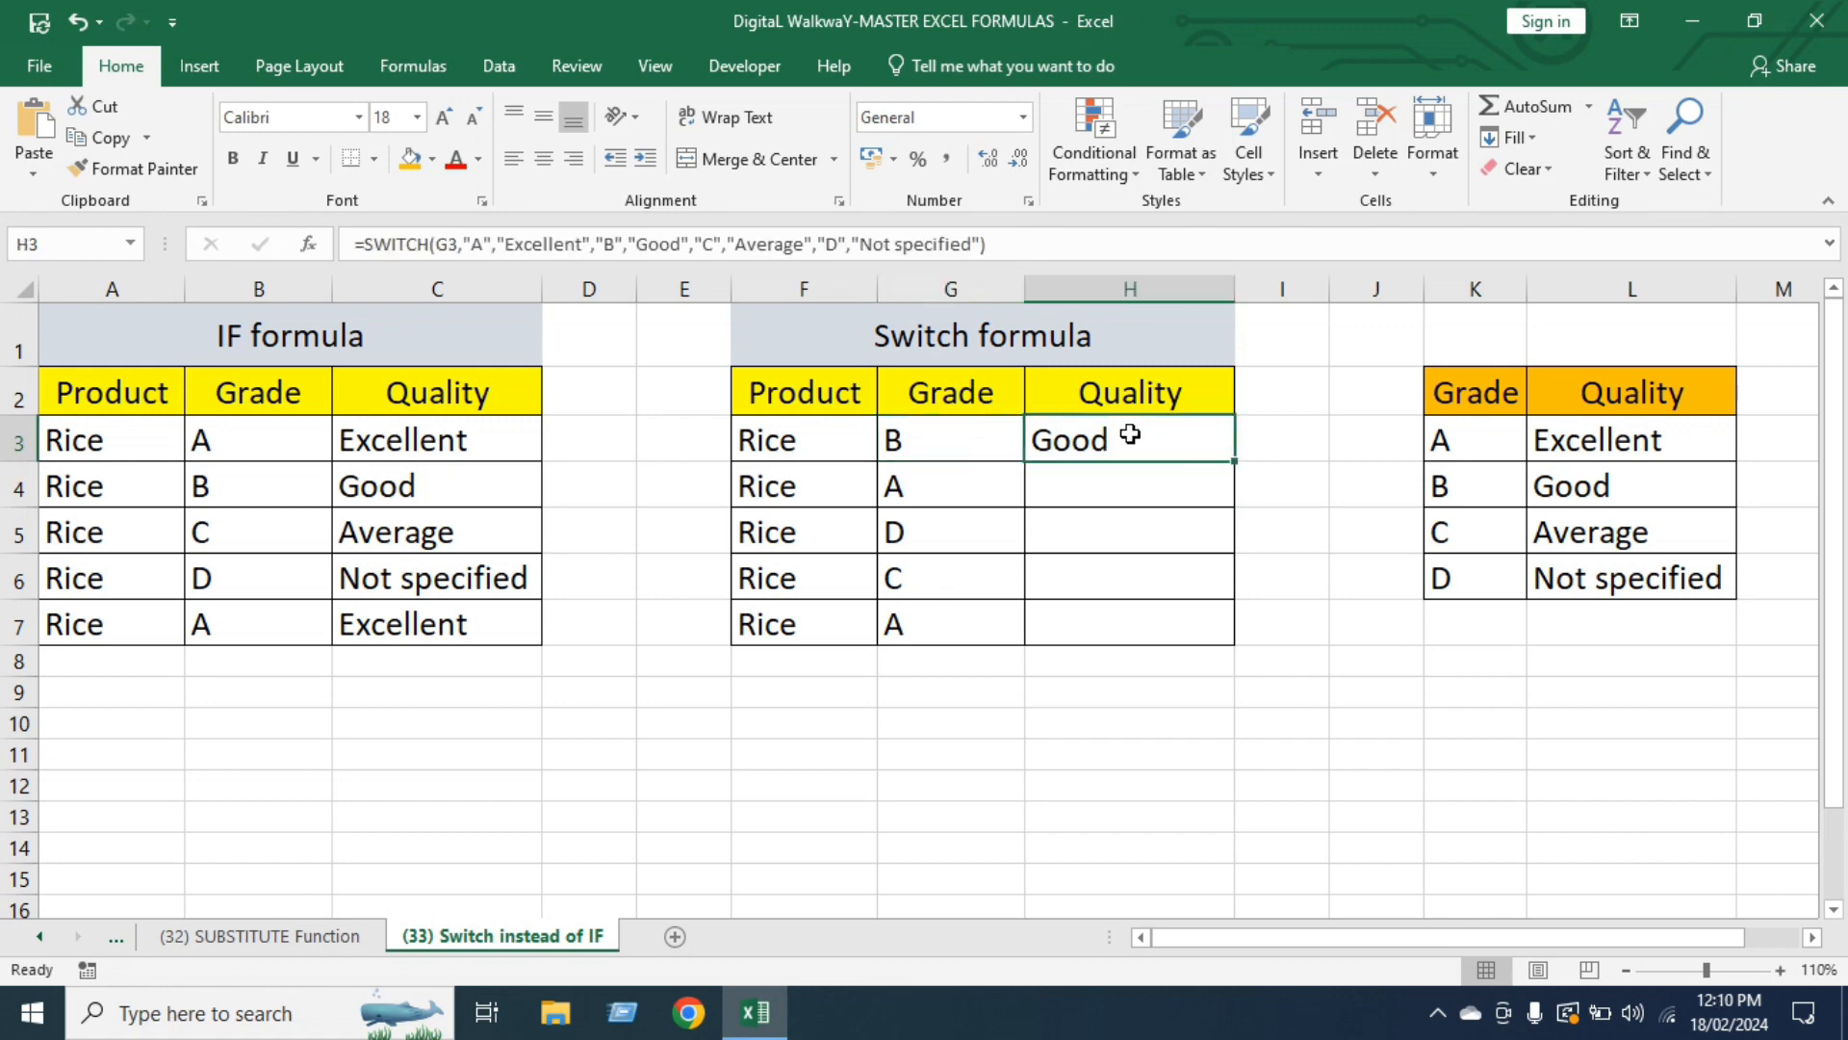
pyautogui.moveTo(1236, 463); pyautogui.dragTo(1228, 643)
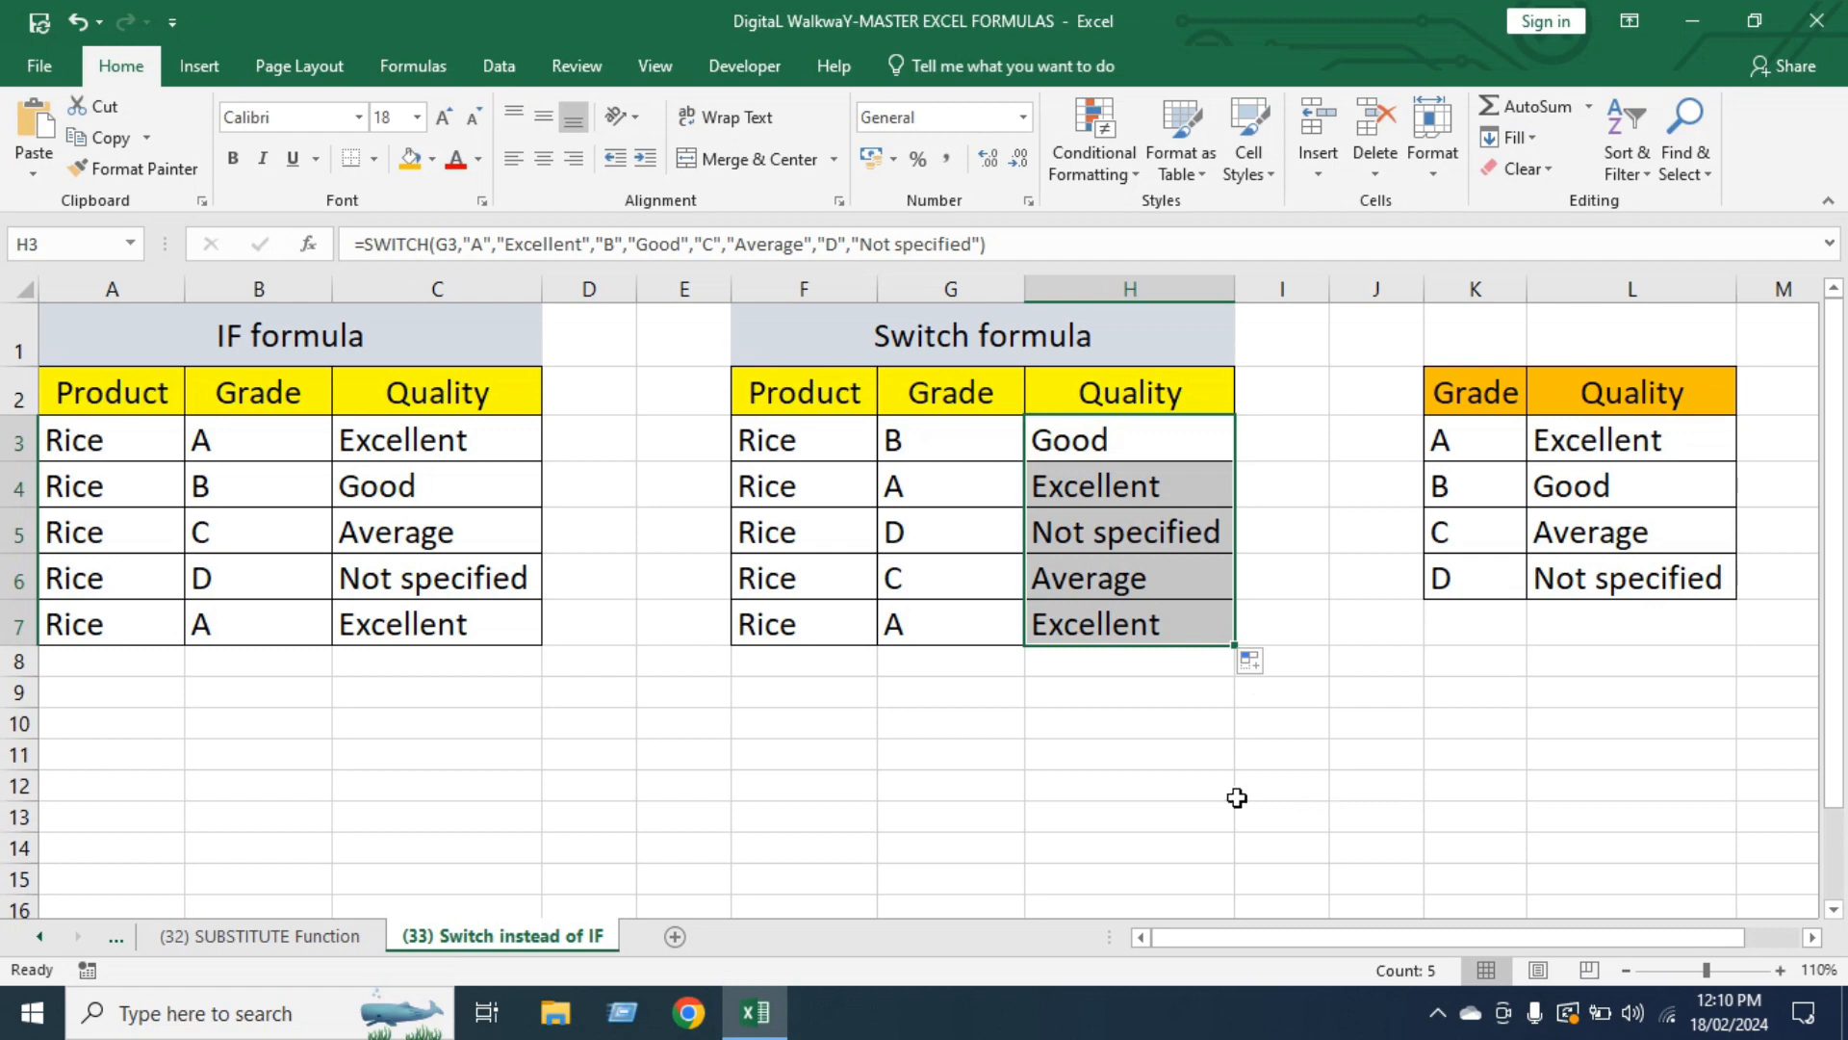
# Check each grade in G4:G7 against the Quality formula and result beside it in H4:H7.
pyautogui.click(953, 484)
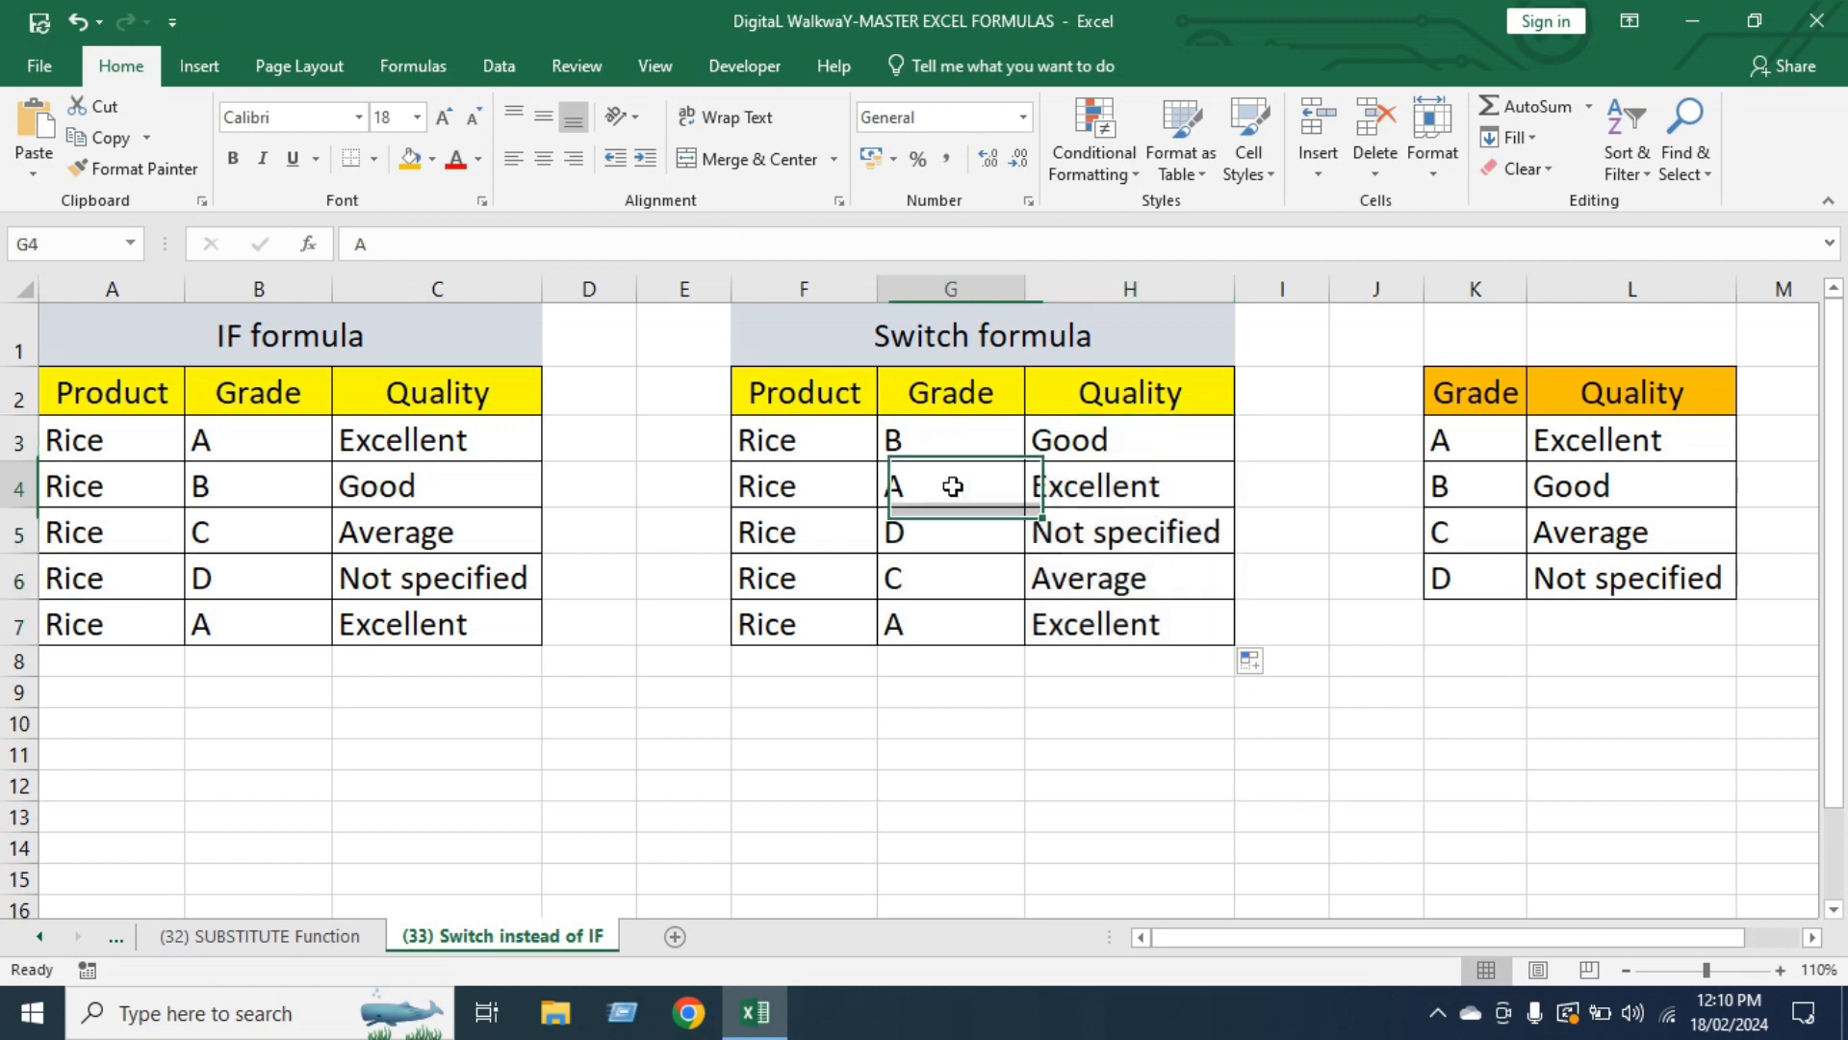
pyautogui.click(1143, 491)
pyautogui.click(936, 540)
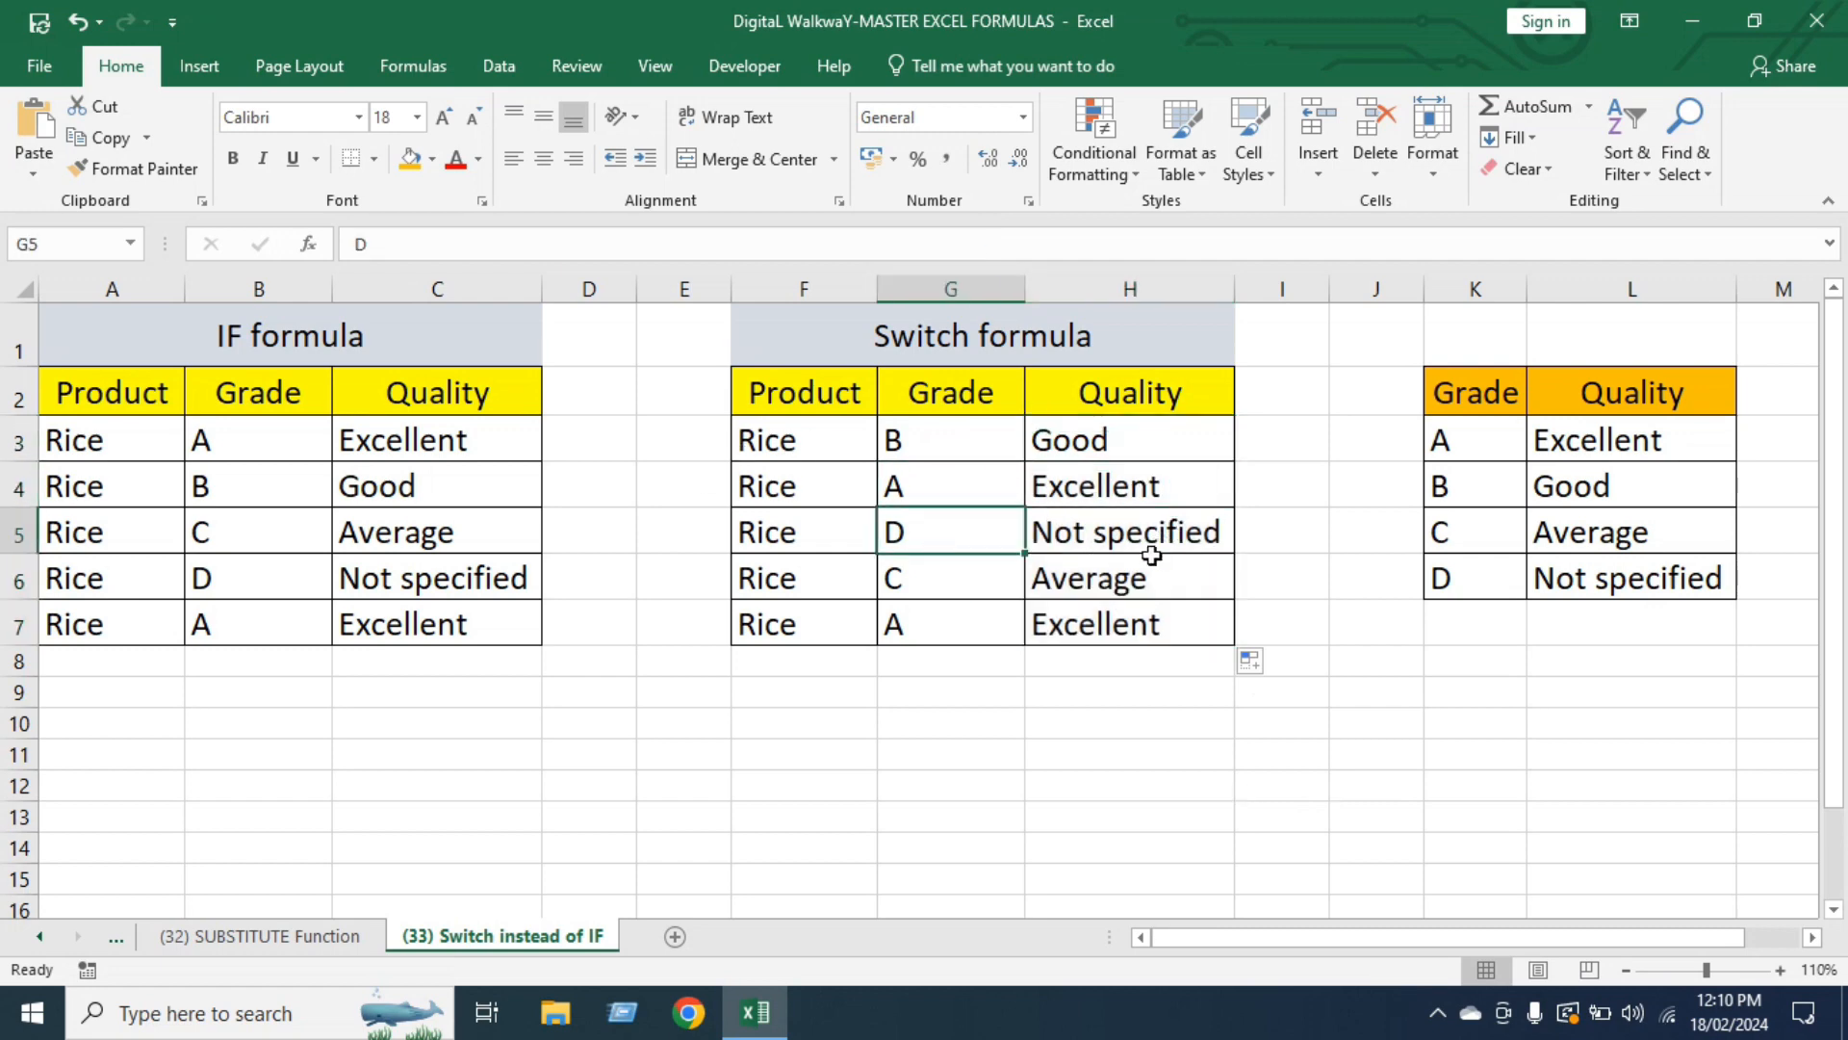
pyautogui.click(1165, 545)
pyautogui.click(941, 581)
pyautogui.click(1167, 580)
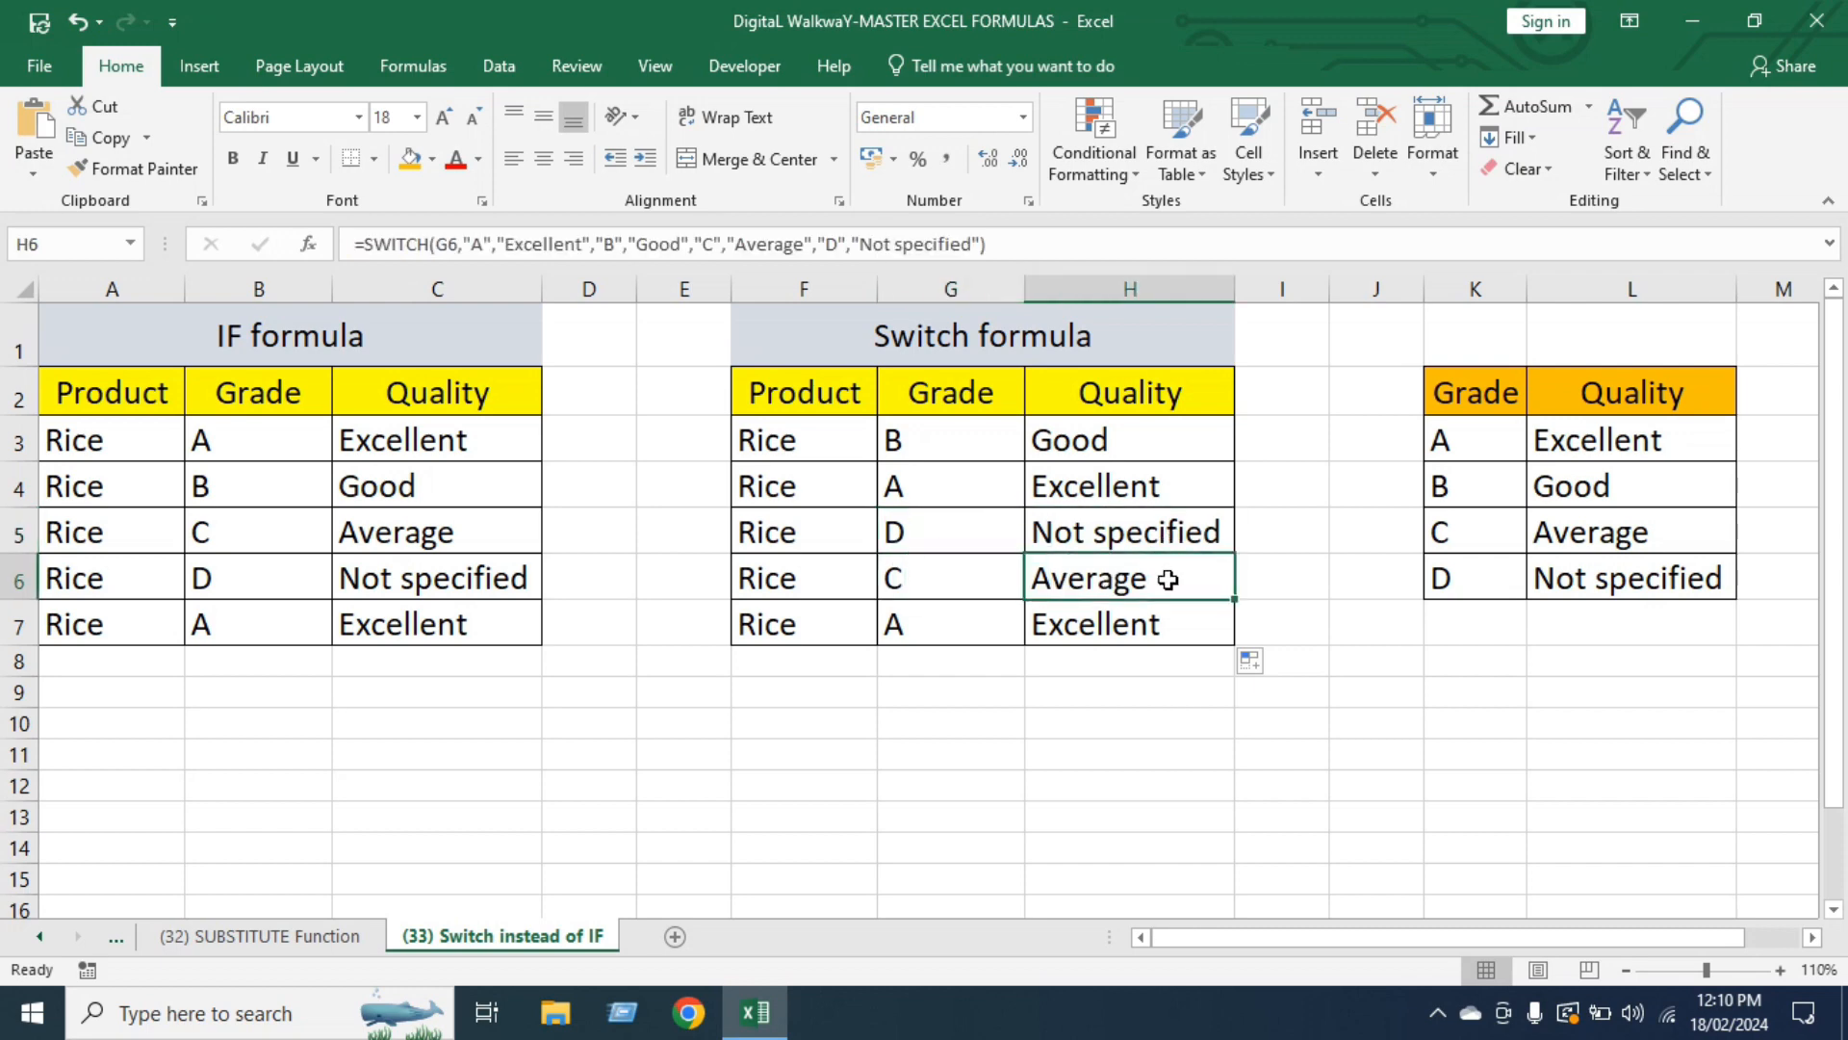
pyautogui.click(949, 627)
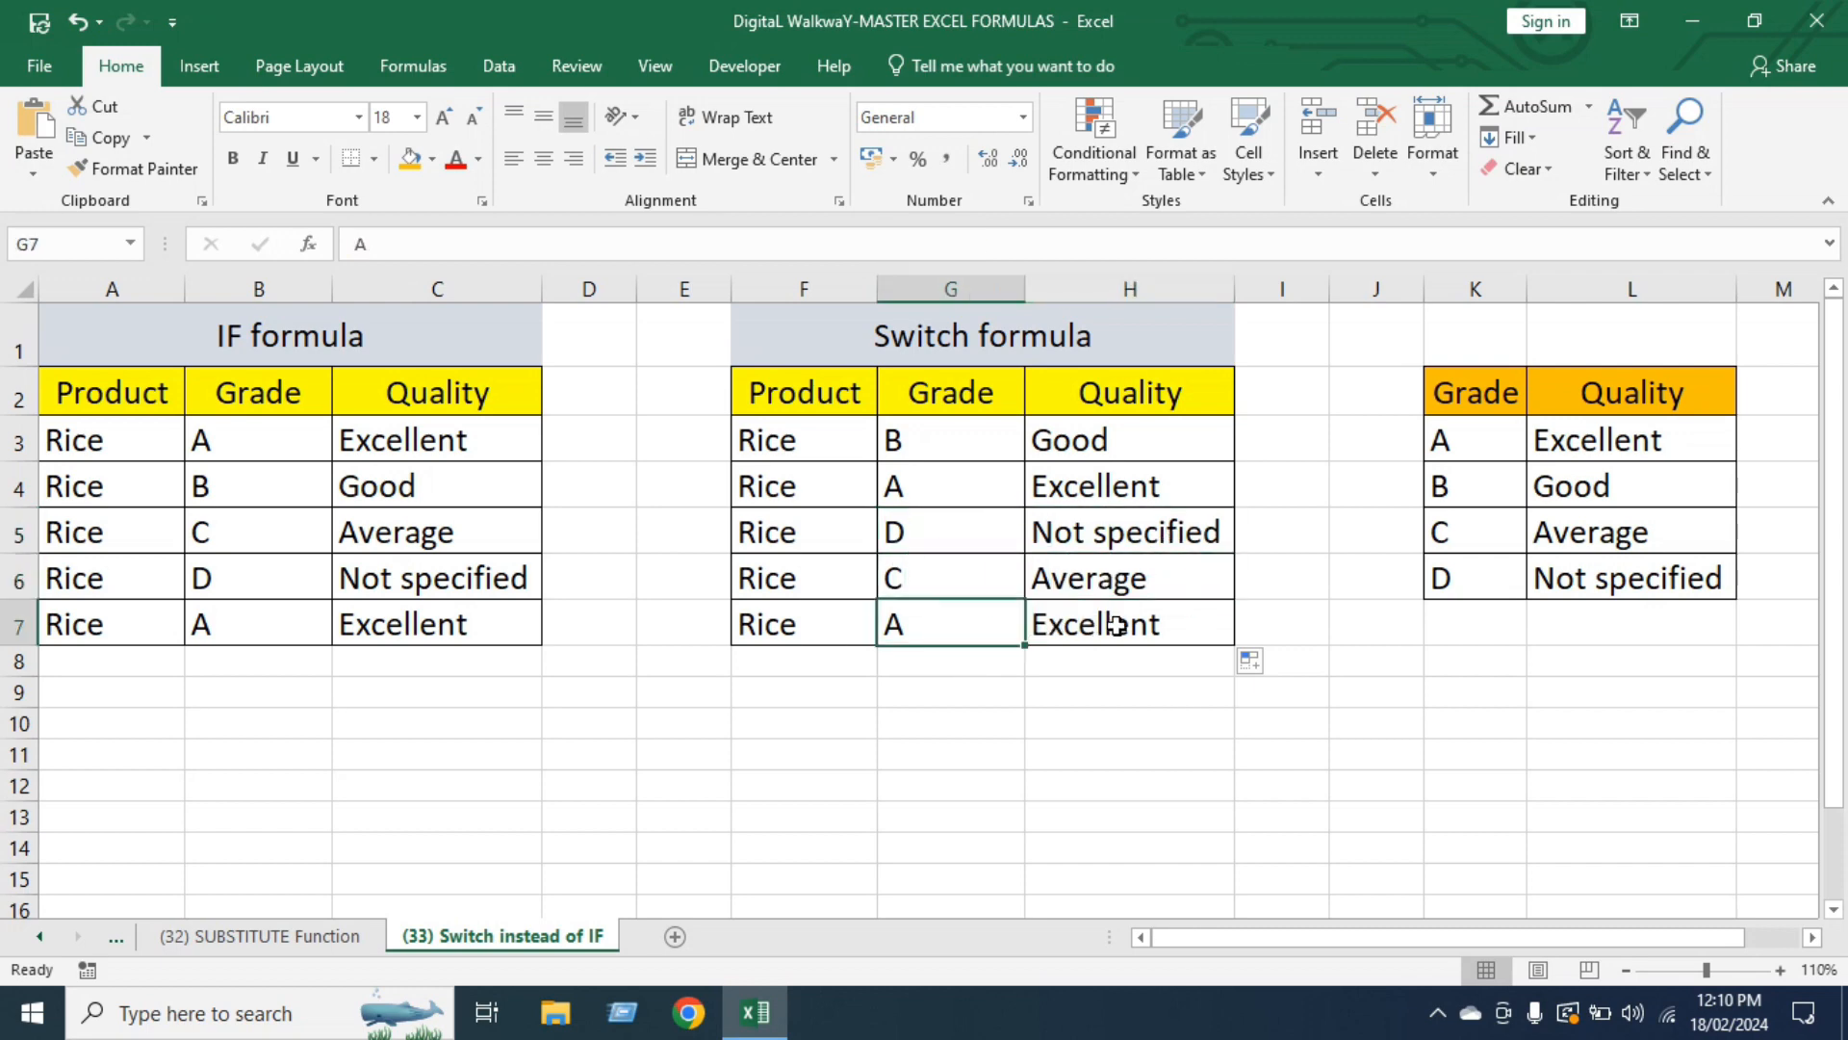
pyautogui.click(1106, 621)
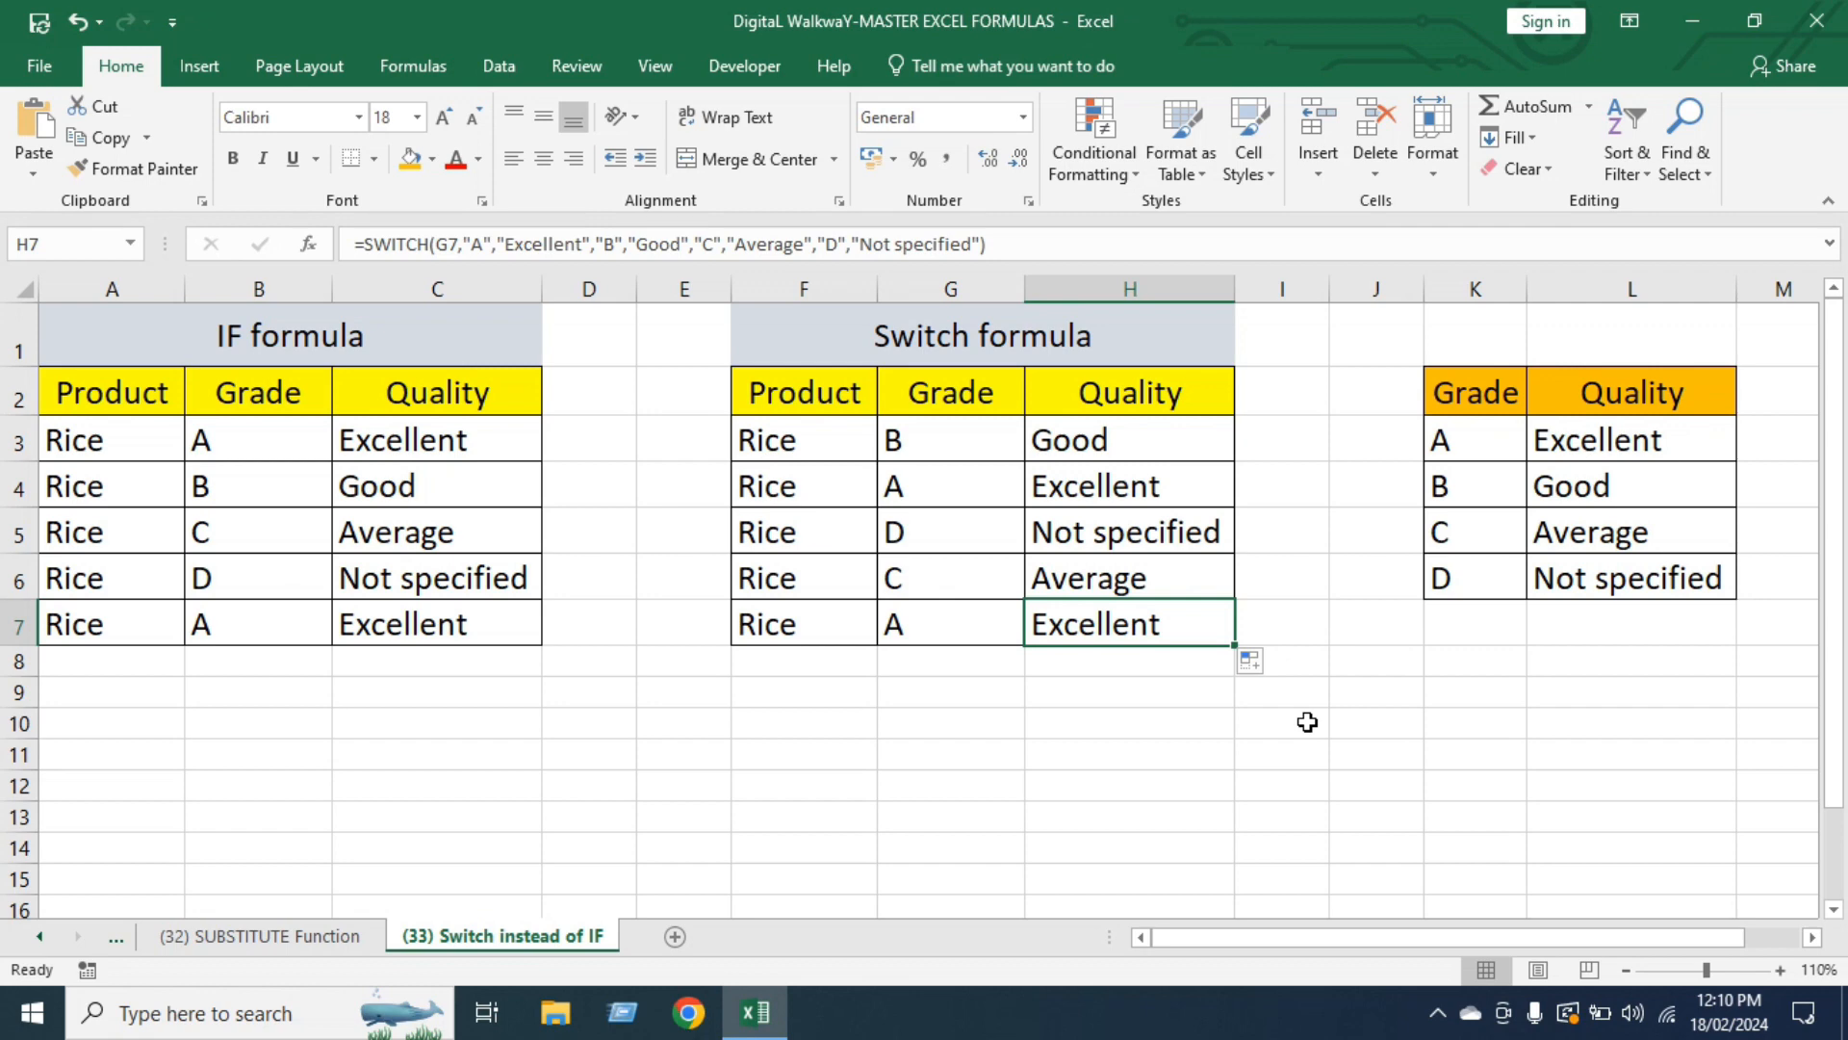